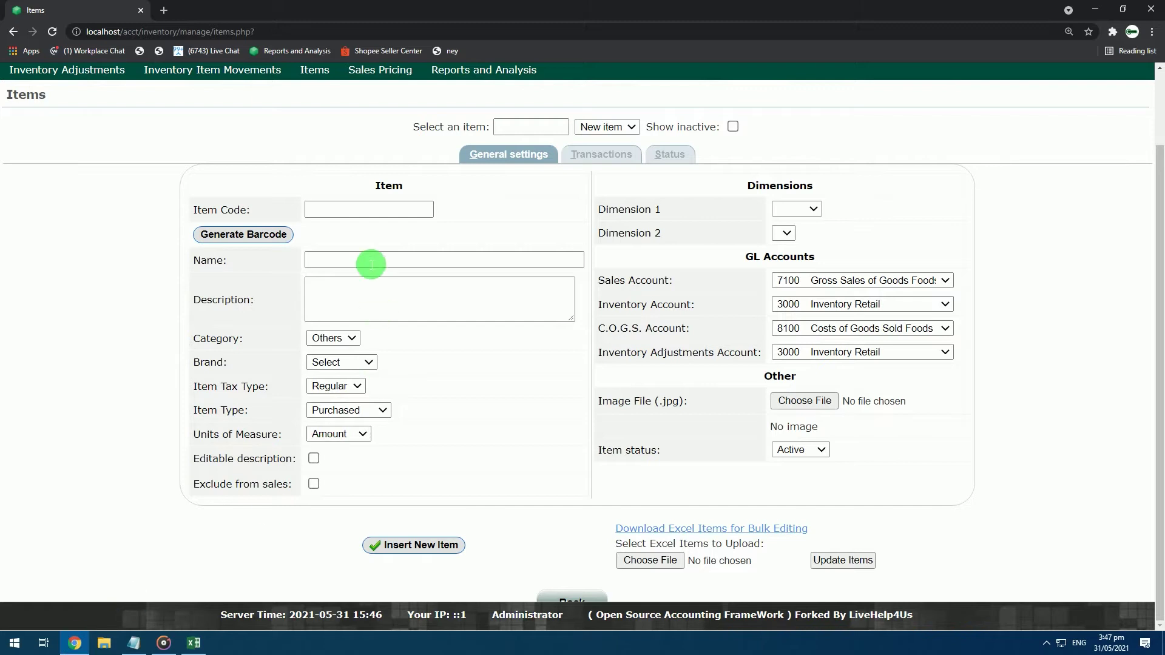
Step: On Item Categories, add SNACKS as a Purchased, Piece, Category-type category
click(304, 127)
click(100, 404)
scroll(304, 390, down, 3)
scroll(338, 378, up, 2)
click(601, 318)
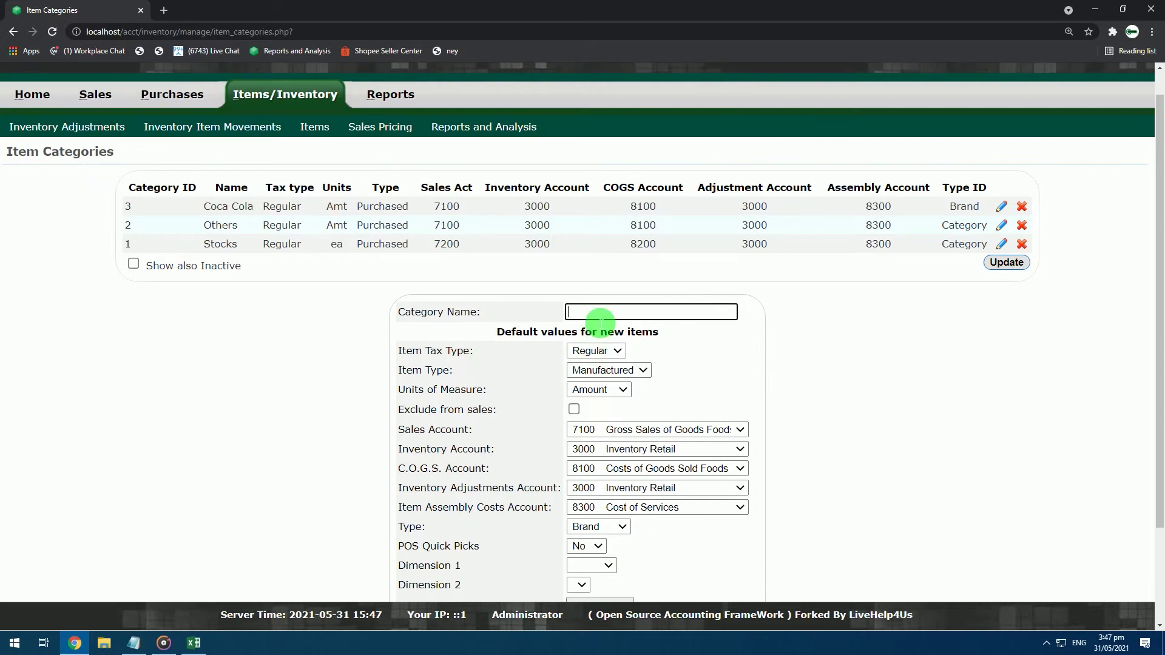
scroll(589, 318, down, 1)
click(626, 310)
click(624, 340)
click(617, 331)
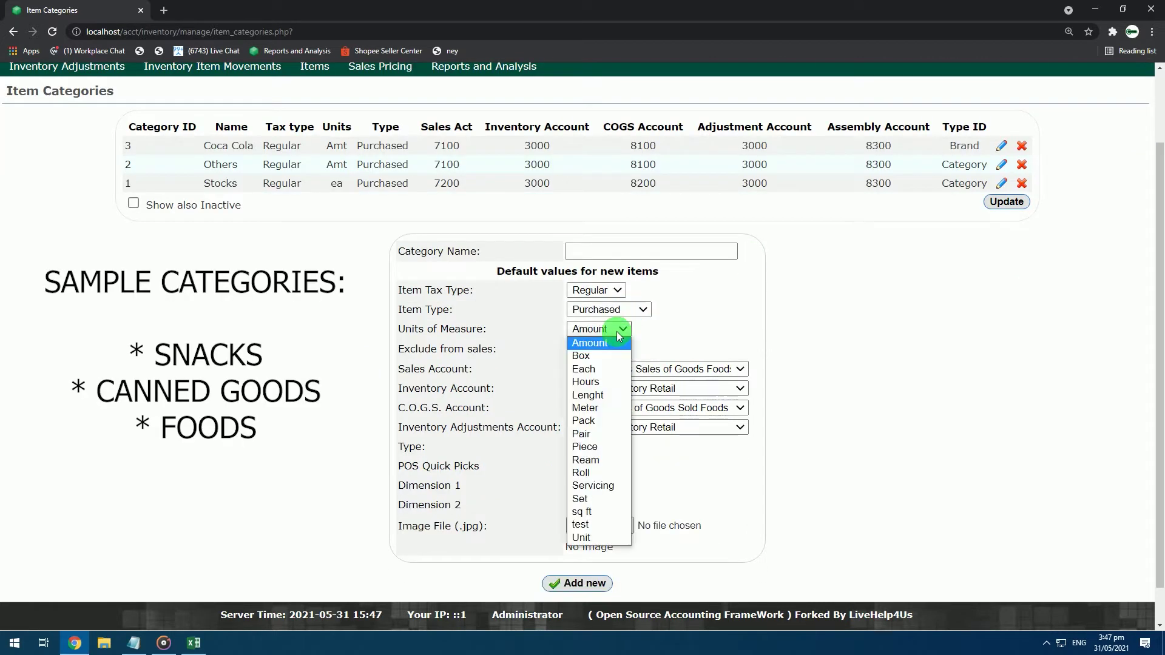
click(598, 448)
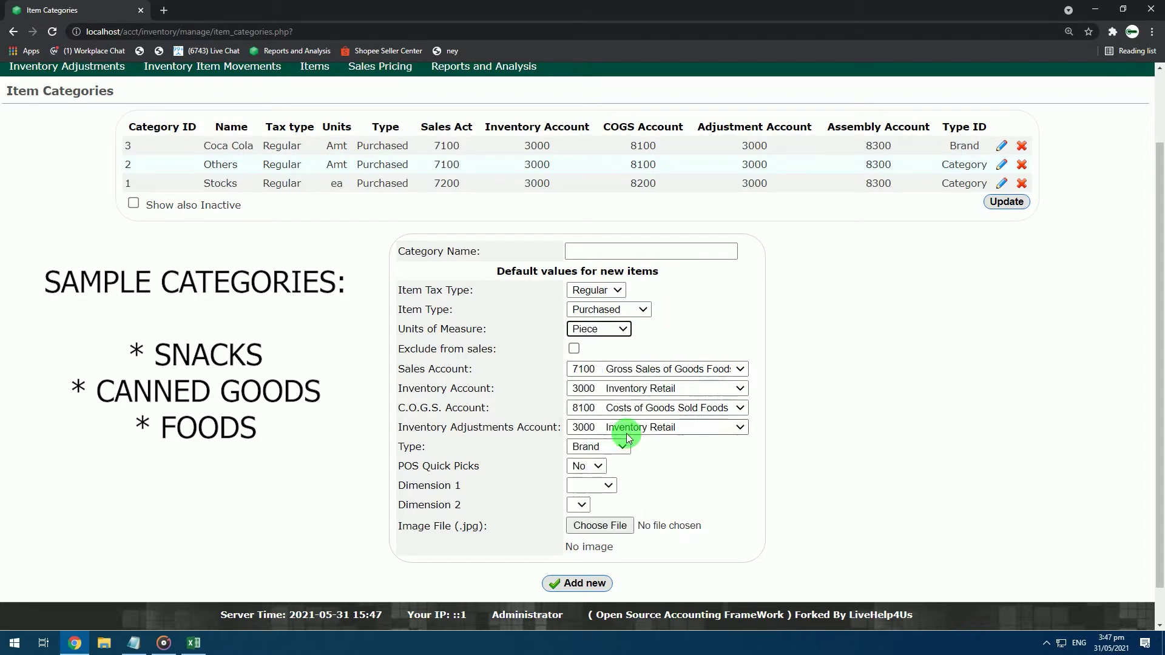
click(615, 447)
click(610, 472)
click(666, 251)
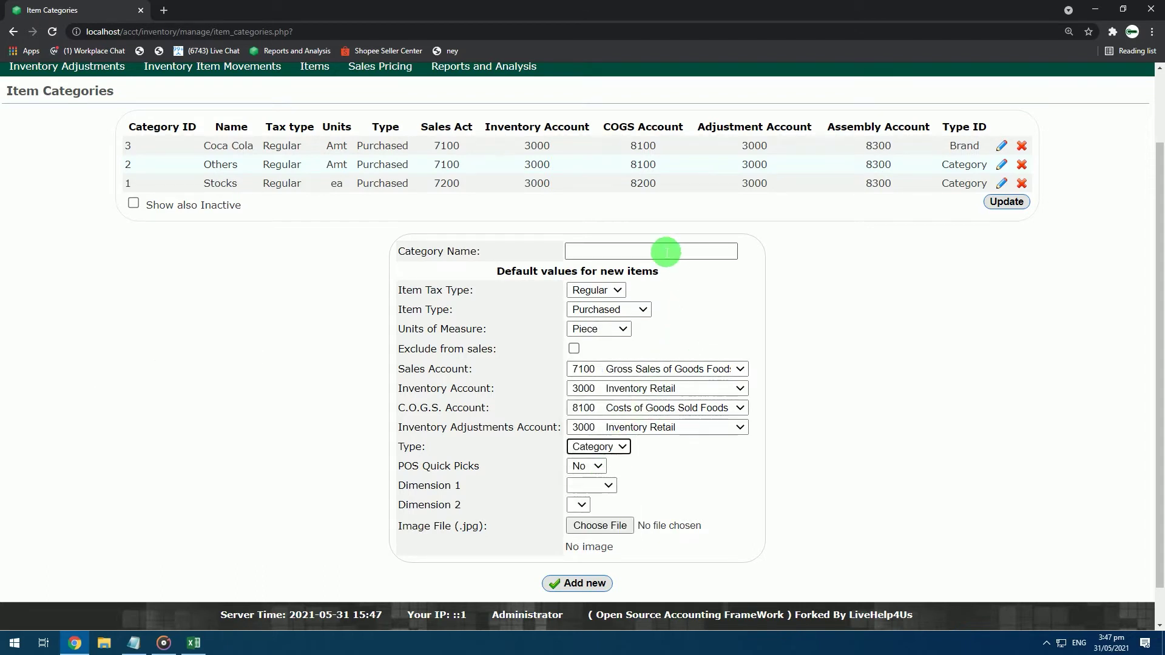
text(SNACKS)
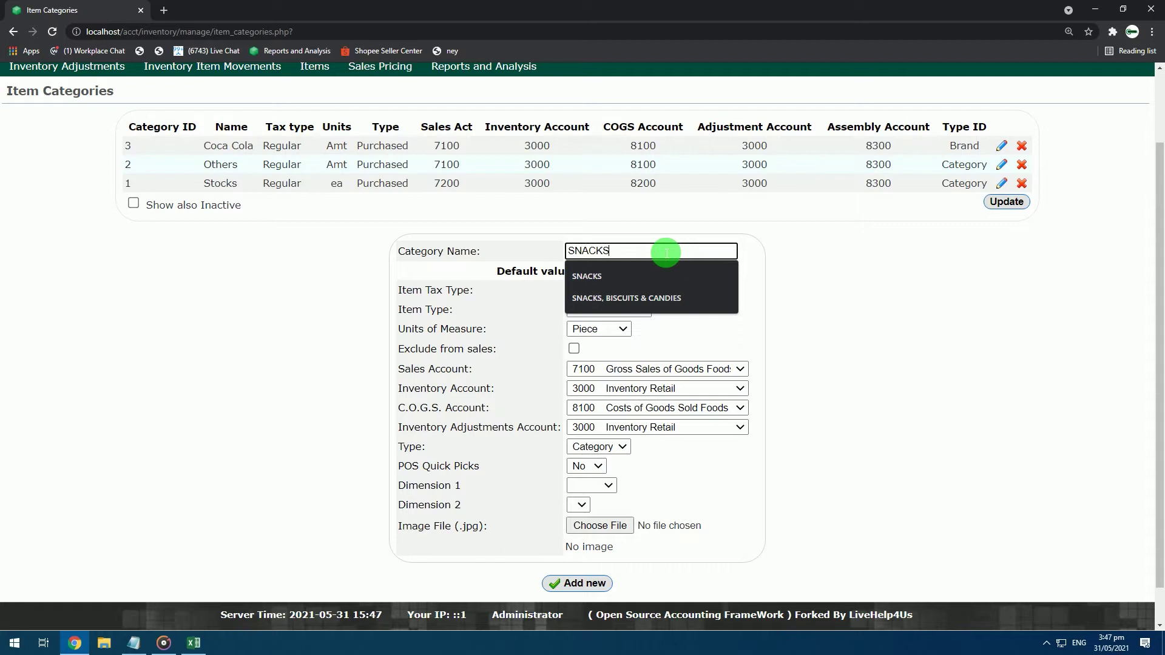
click(577, 583)
Step: Add CANNED GOODS as a Purchased, Piece, Category-type category
click(608, 414)
click(620, 448)
click(601, 385)
click(583, 520)
scroll(593, 503, down, 2)
click(595, 406)
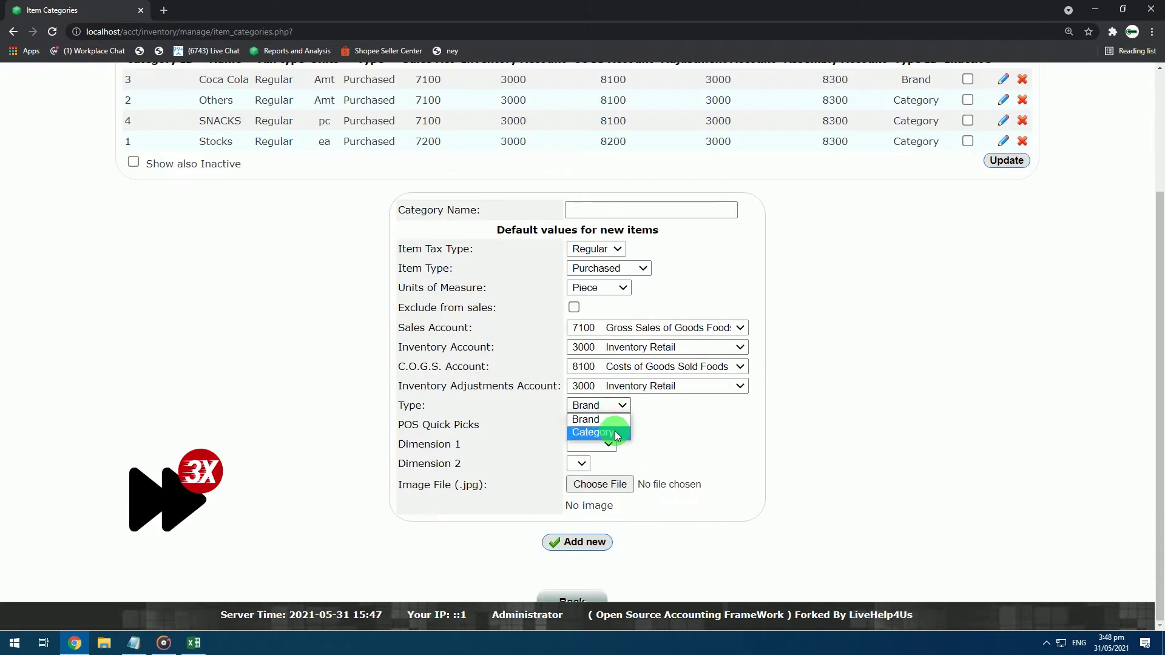
click(609, 435)
scroll(629, 342, up, 2)
click(629, 334)
text(CANNED GOODS)
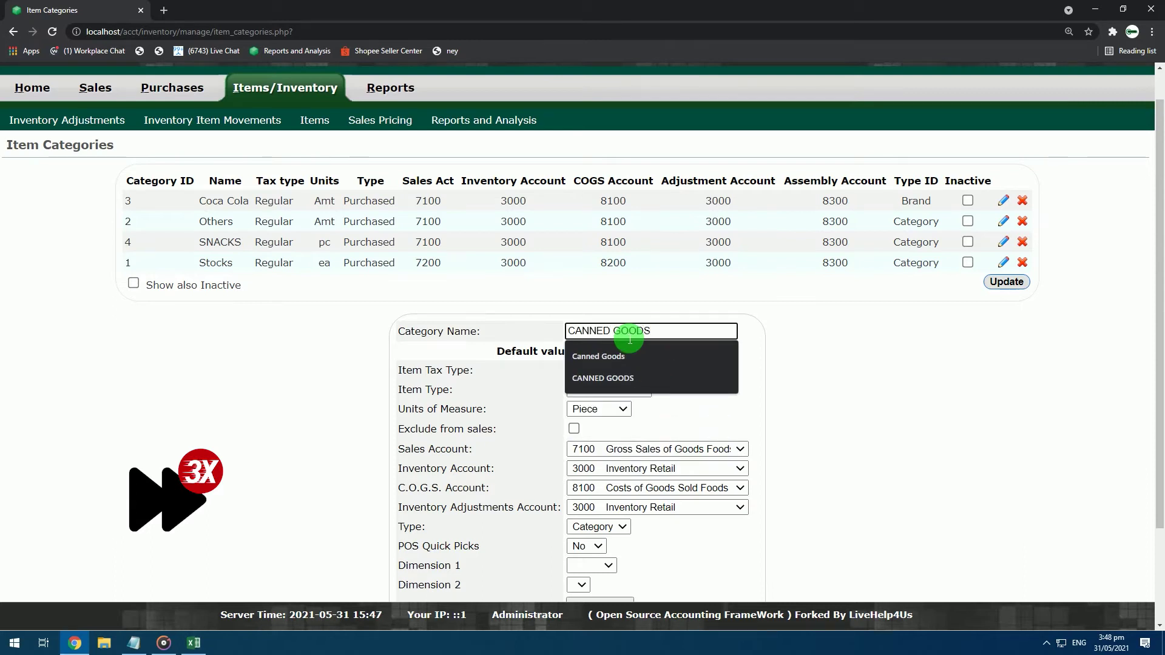
scroll(582, 547, down, 2)
click(604, 541)
Step: Add FOODS as a Purchased, Piece, Category-type category
scroll(668, 437, down, 2)
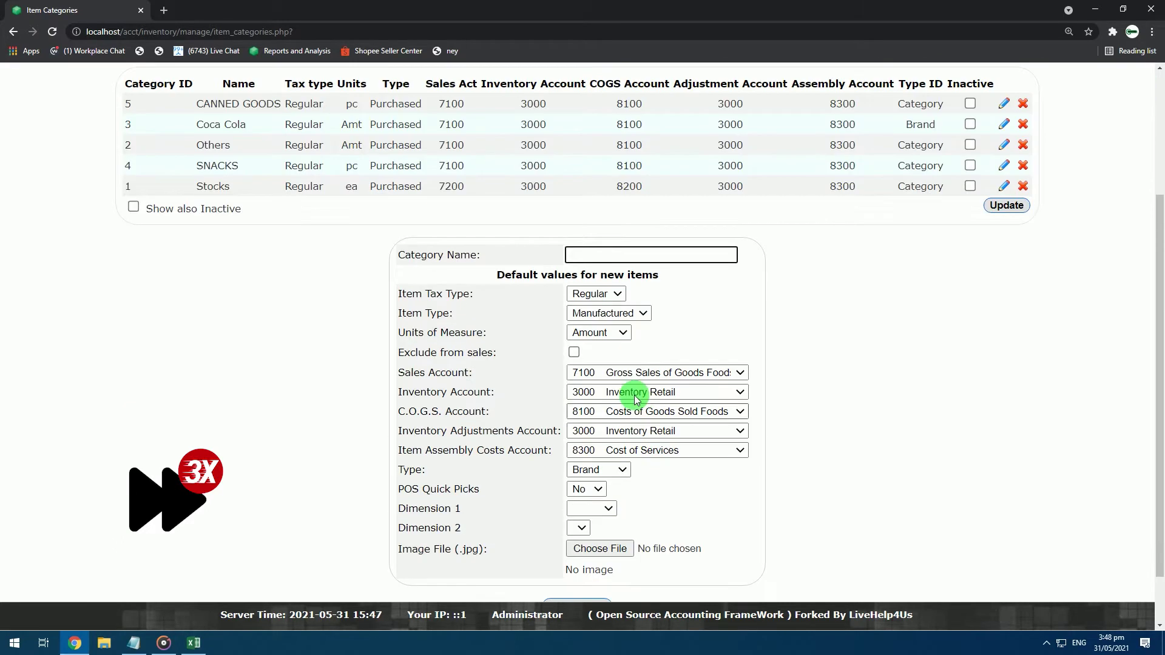
click(609, 313)
click(618, 336)
click(622, 412)
click(607, 450)
click(598, 465)
click(624, 254)
text(FOODS)
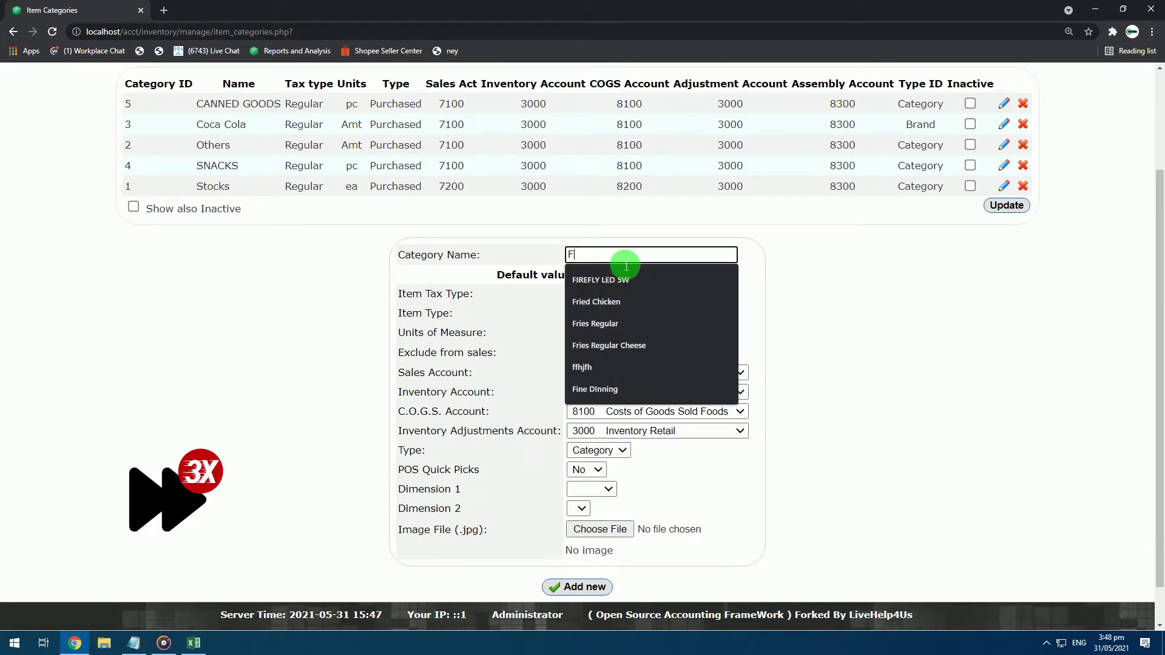
click(577, 587)
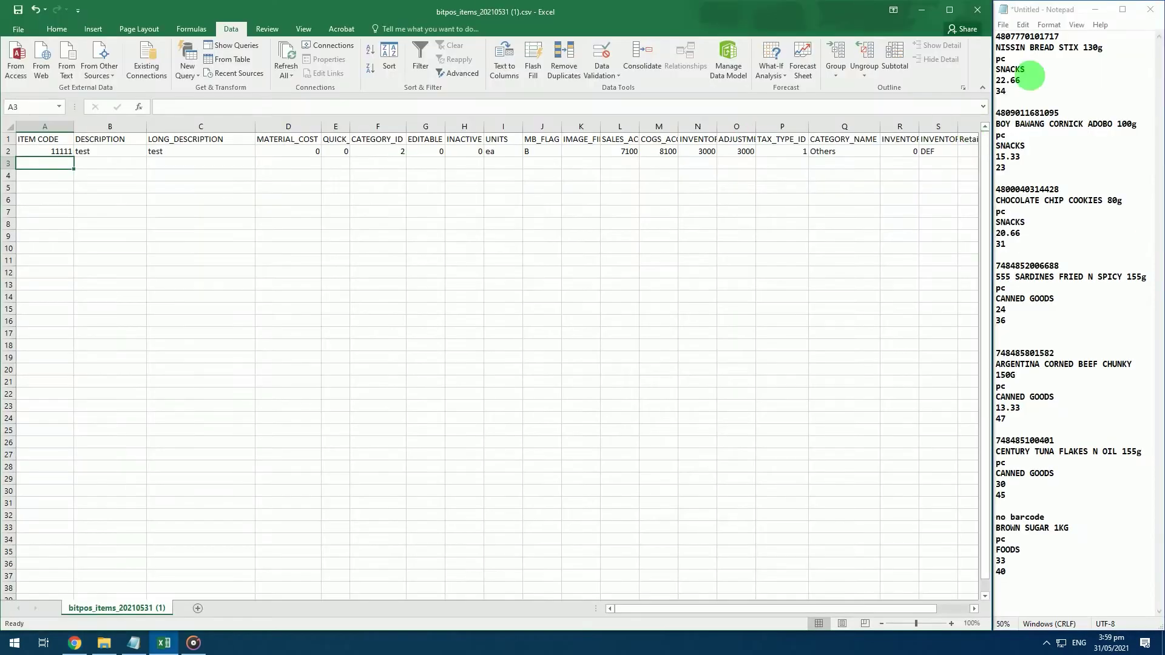
Step: Put the first item's barcode from the notes into cell A3
drag(1067, 36, 977, 45)
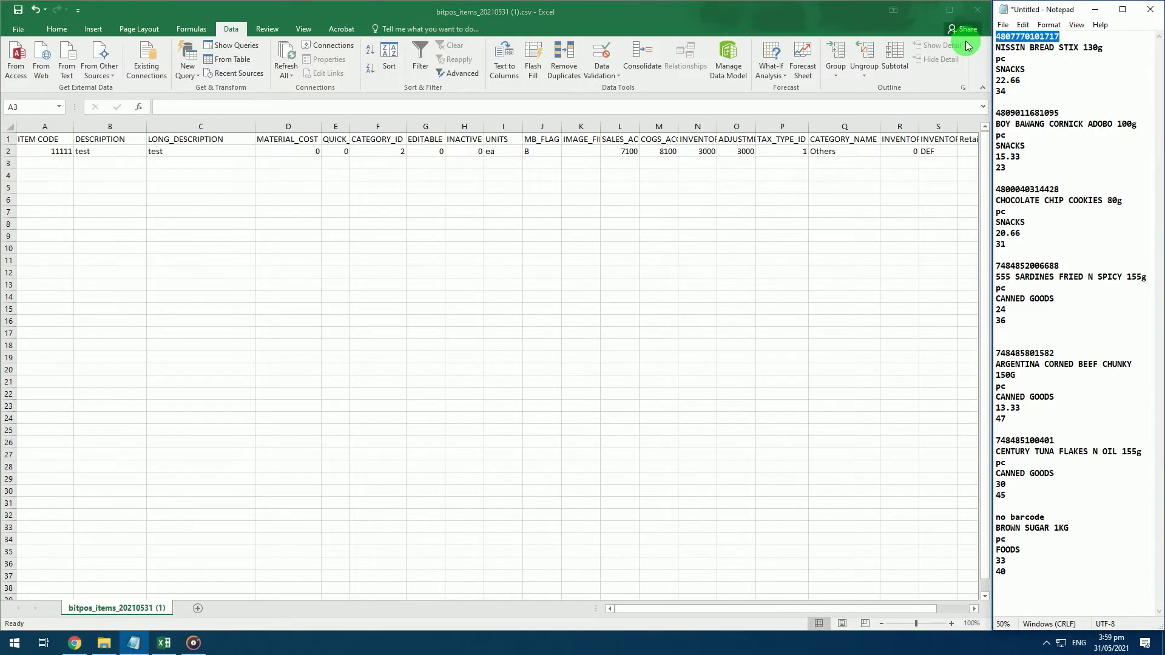
click(66, 166)
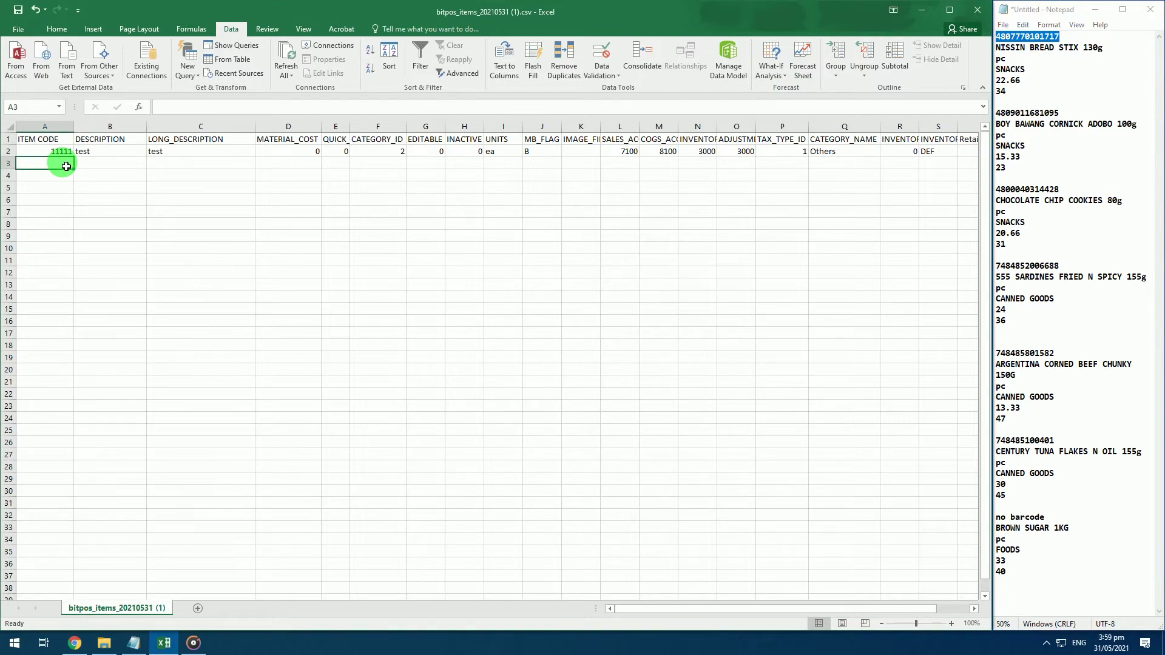
click(117, 167)
Step: Paste 'NISSIN BREAD STIX 130g' into B3 and C3, widening column B to fit
drag(1105, 49, 979, 57)
key(ctrl+c)
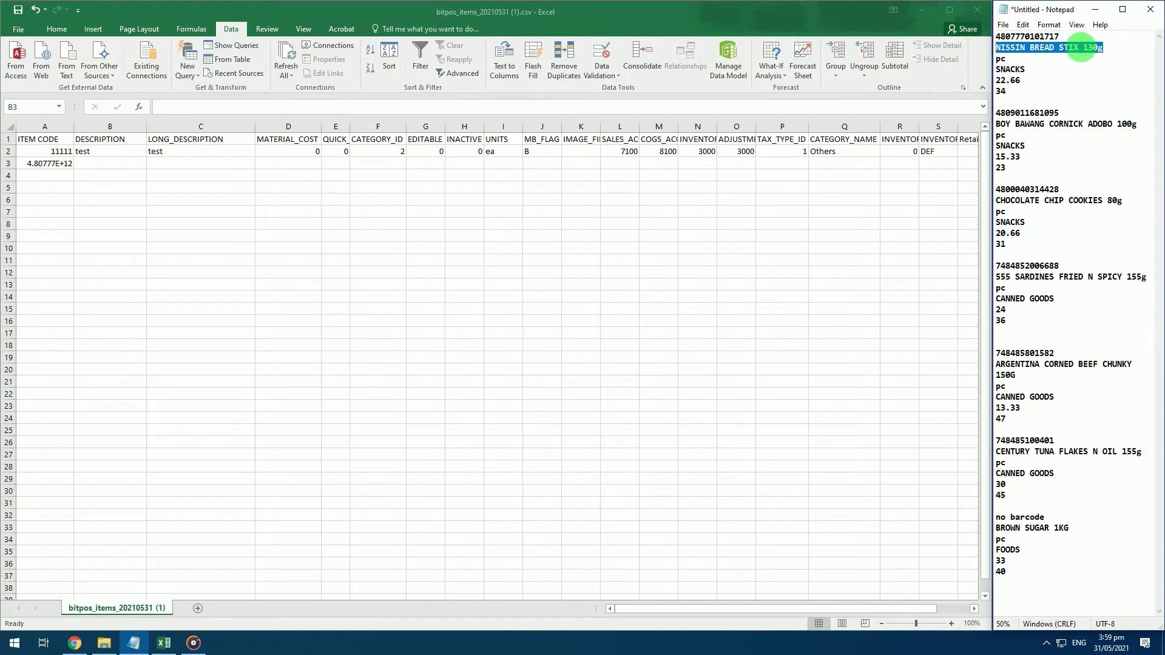
right_click(1084, 50)
click(1066, 86)
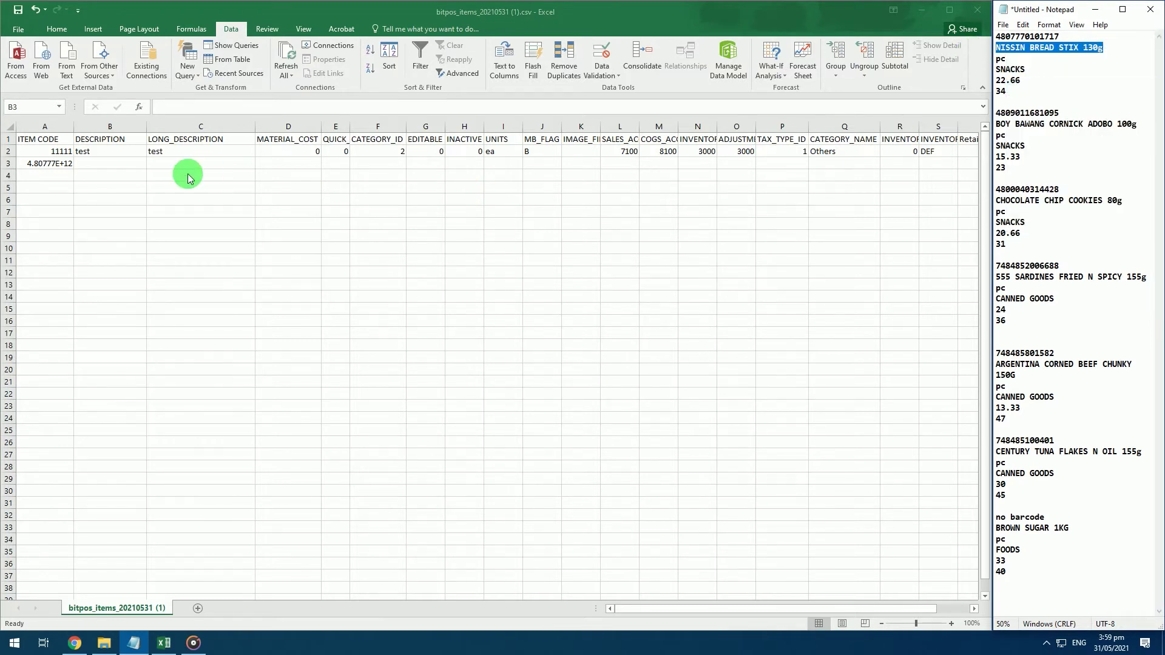
click(106, 167)
right_click(107, 167)
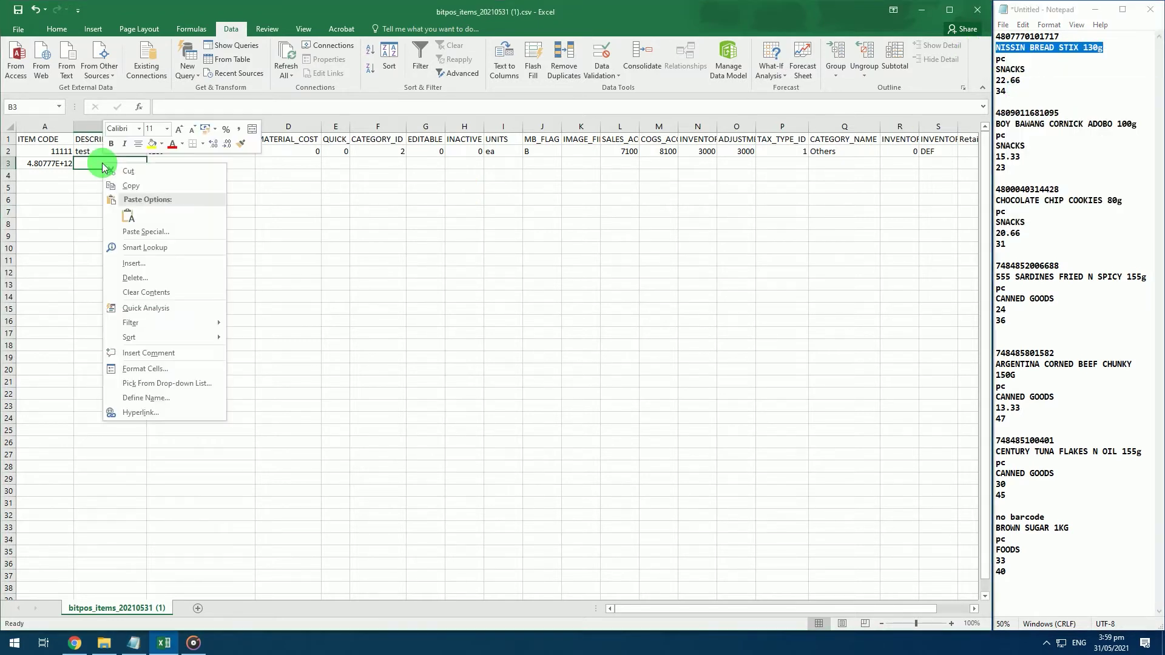
click(128, 216)
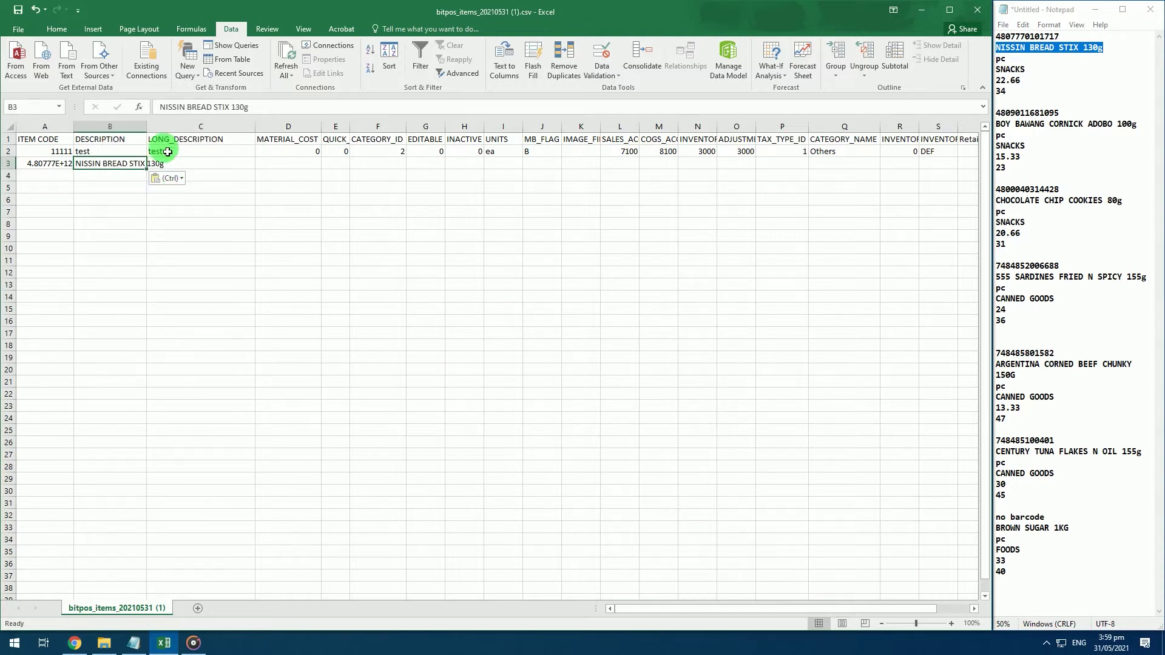
drag(153, 132, 176, 131)
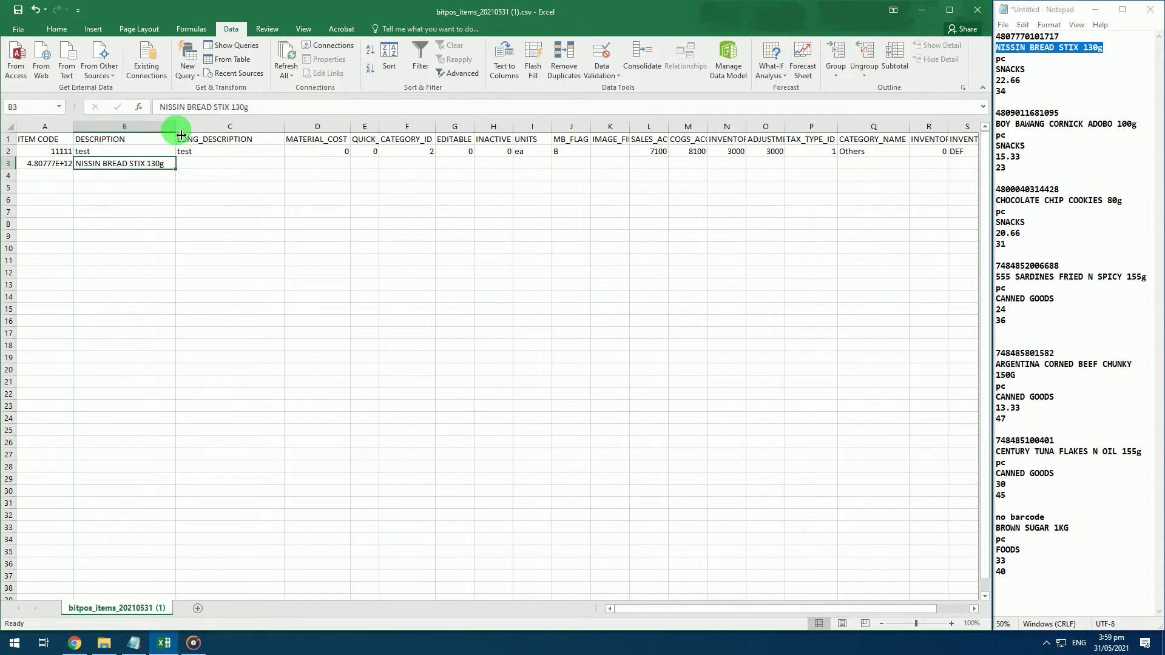
click(207, 165)
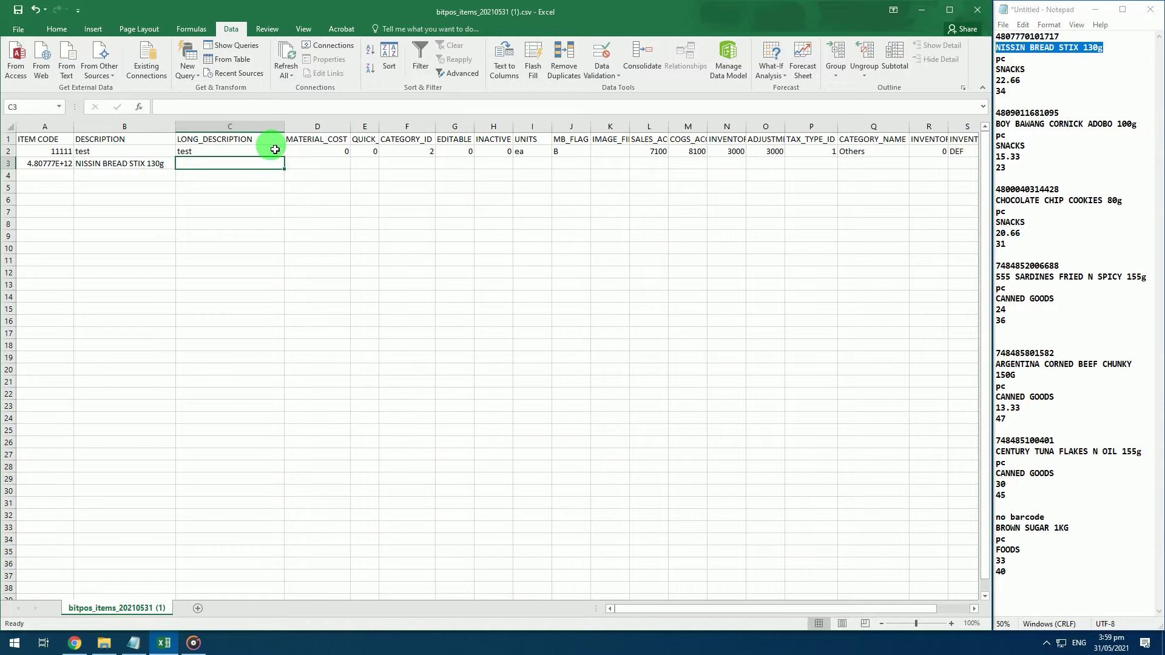
right_click(262, 168)
click(265, 210)
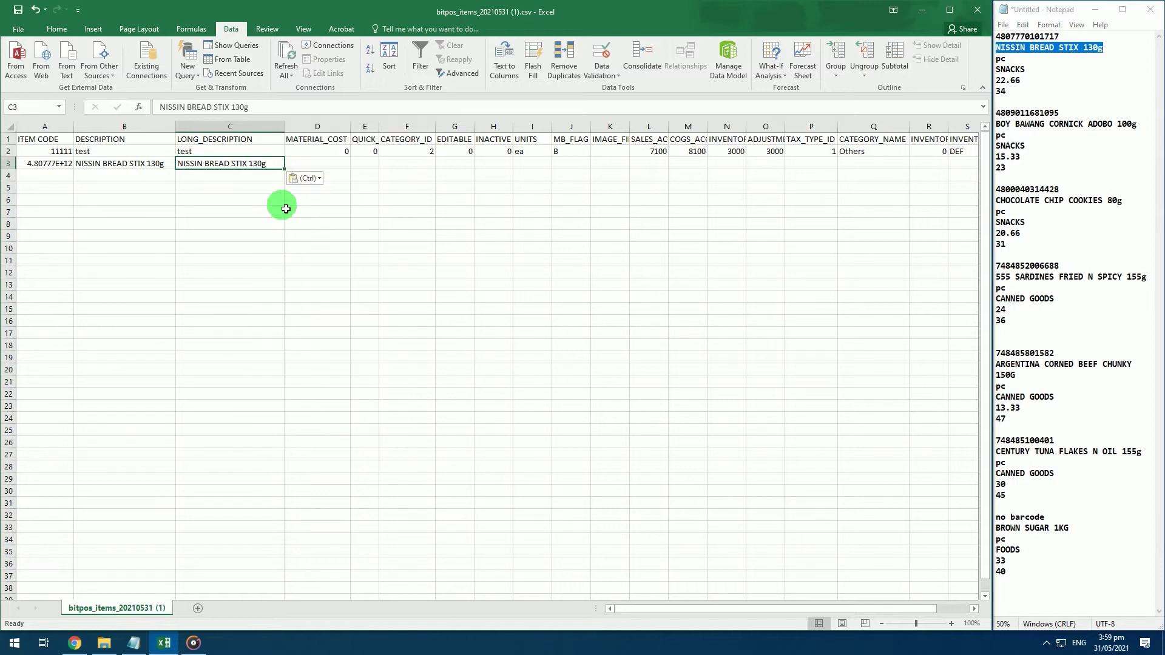
Step: Copy the material cost 22.66 from the notes into D3
click(348, 169)
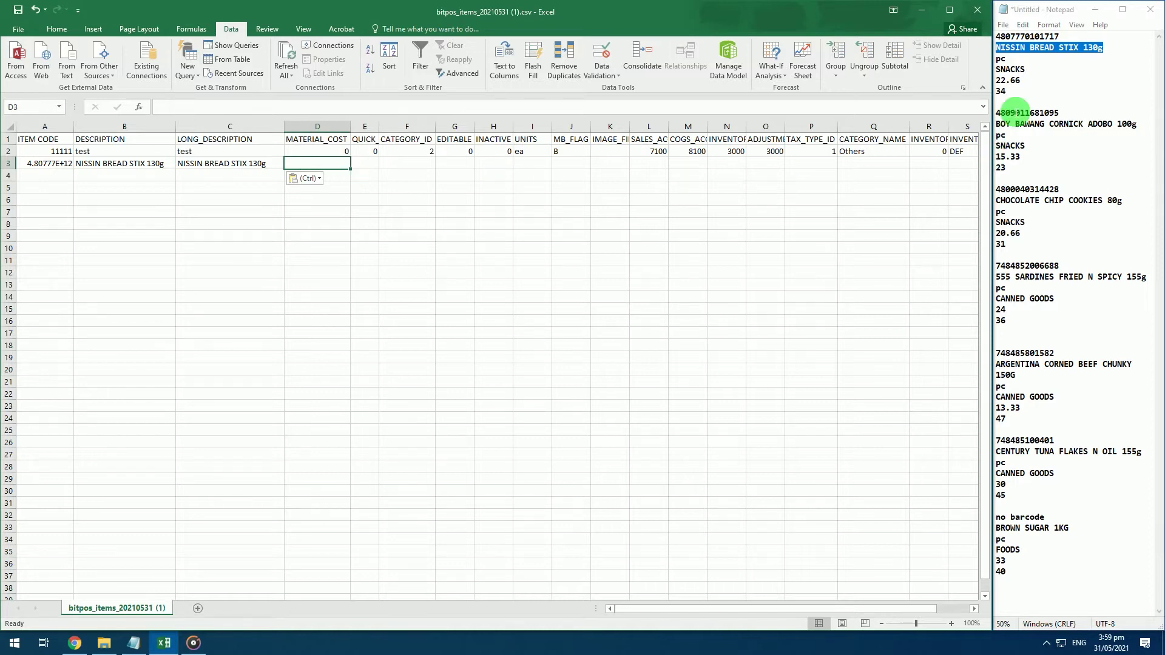
drag(1034, 84, 996, 82)
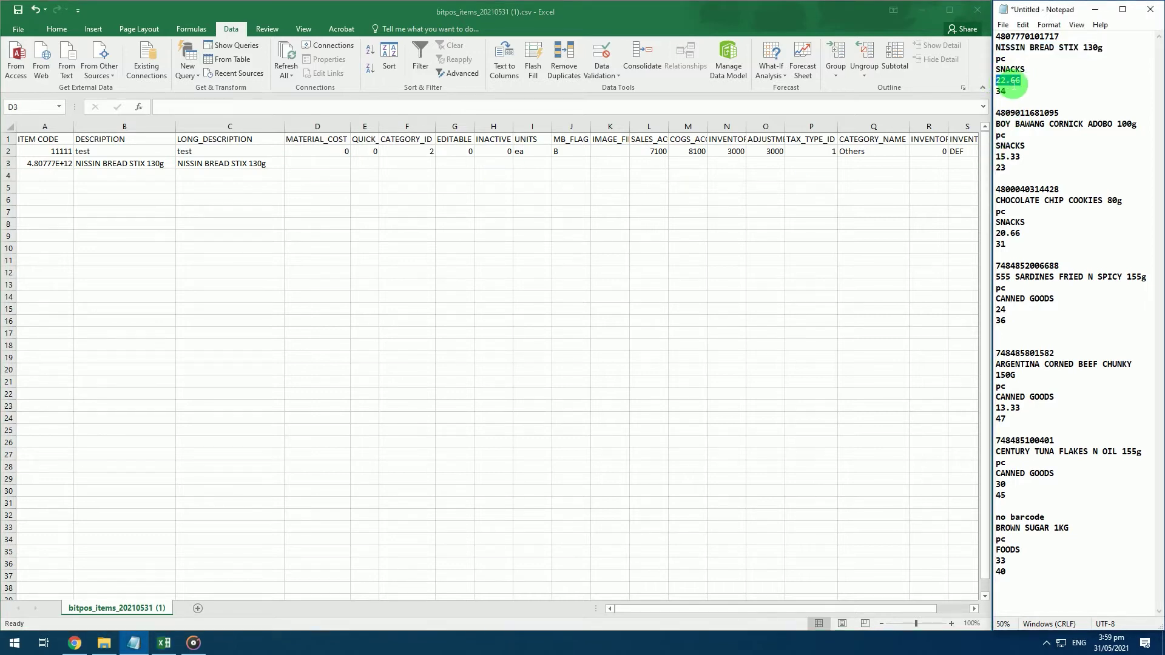
right_click(1012, 85)
click(1035, 120)
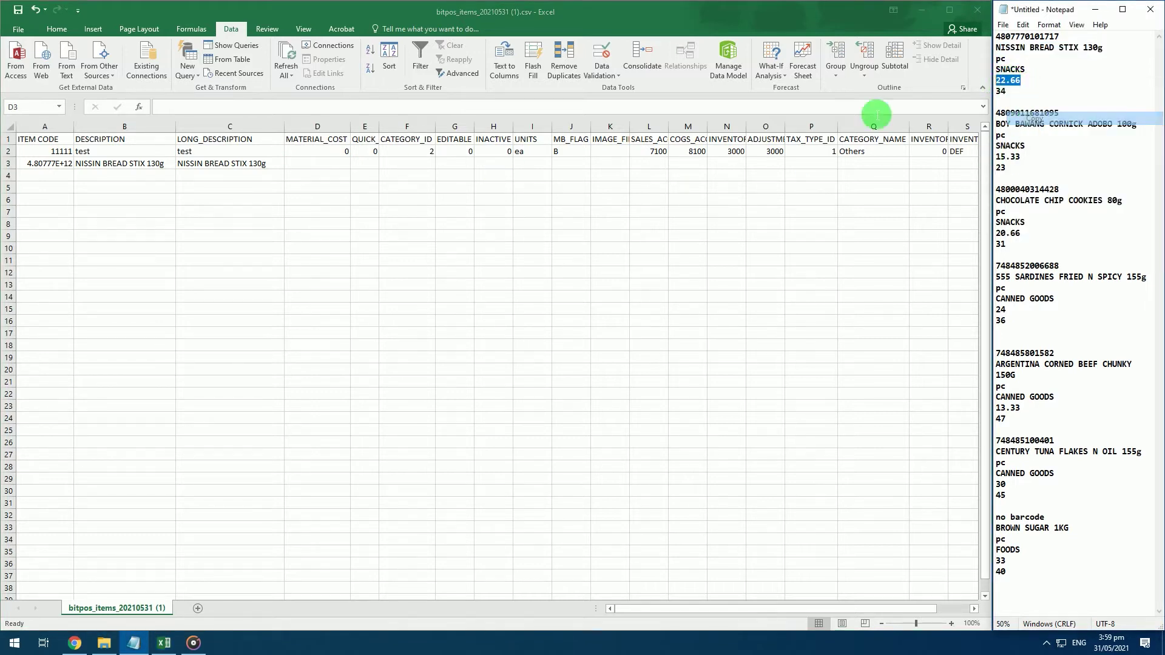
click(305, 169)
right_click(310, 164)
click(340, 210)
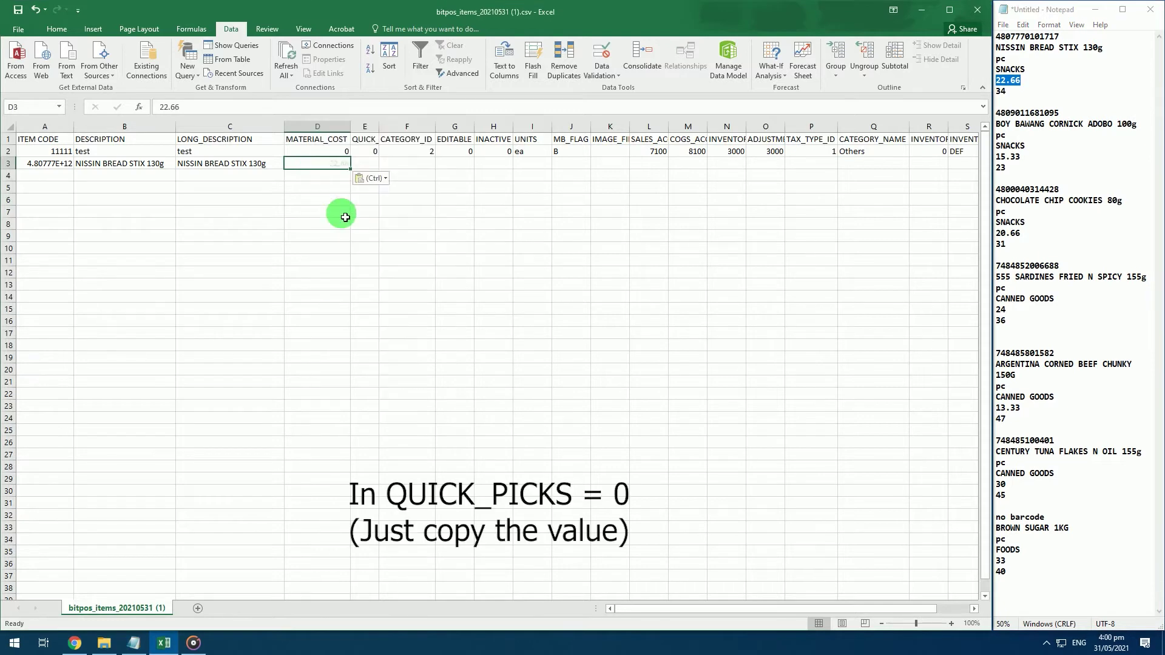
Step: Fill E2's quick picks value 0 down into E3
click(377, 165)
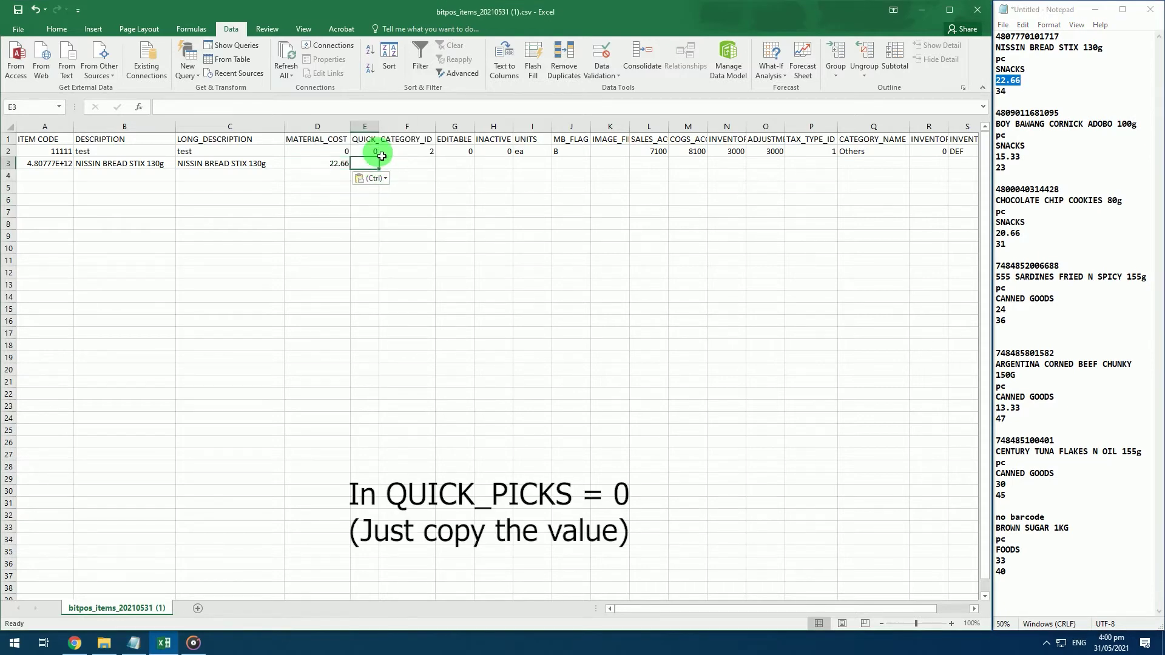
click(378, 152)
drag(383, 159, 384, 173)
click(423, 169)
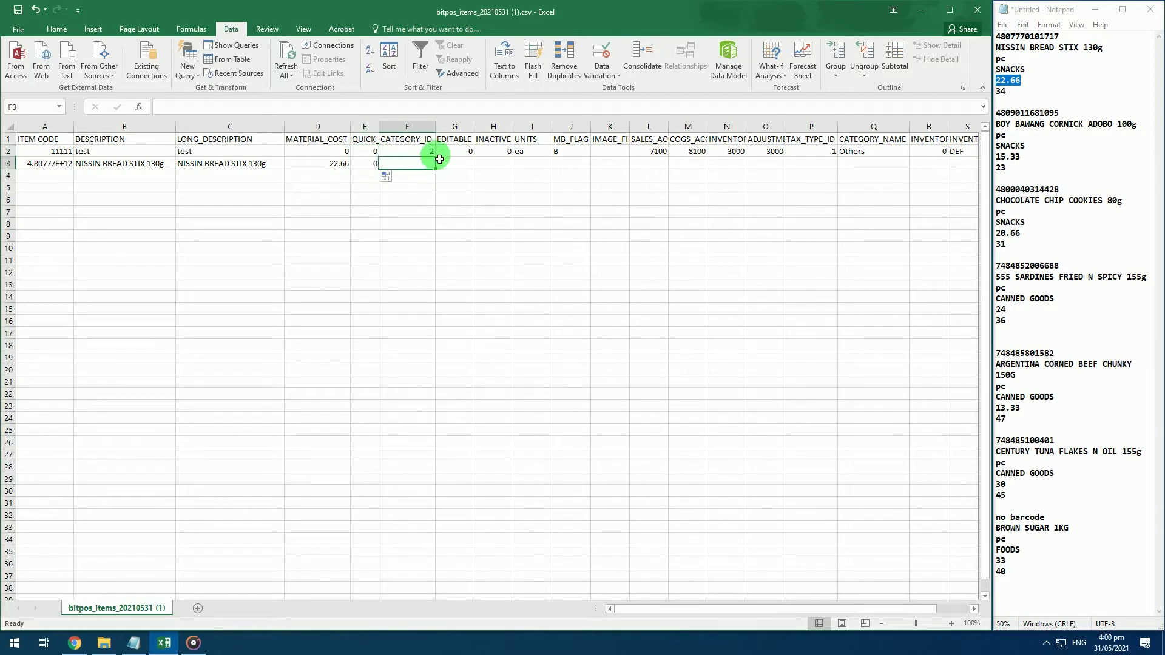
Step: Look up the category id in BITPOS and enter 4 in F3
click(74, 644)
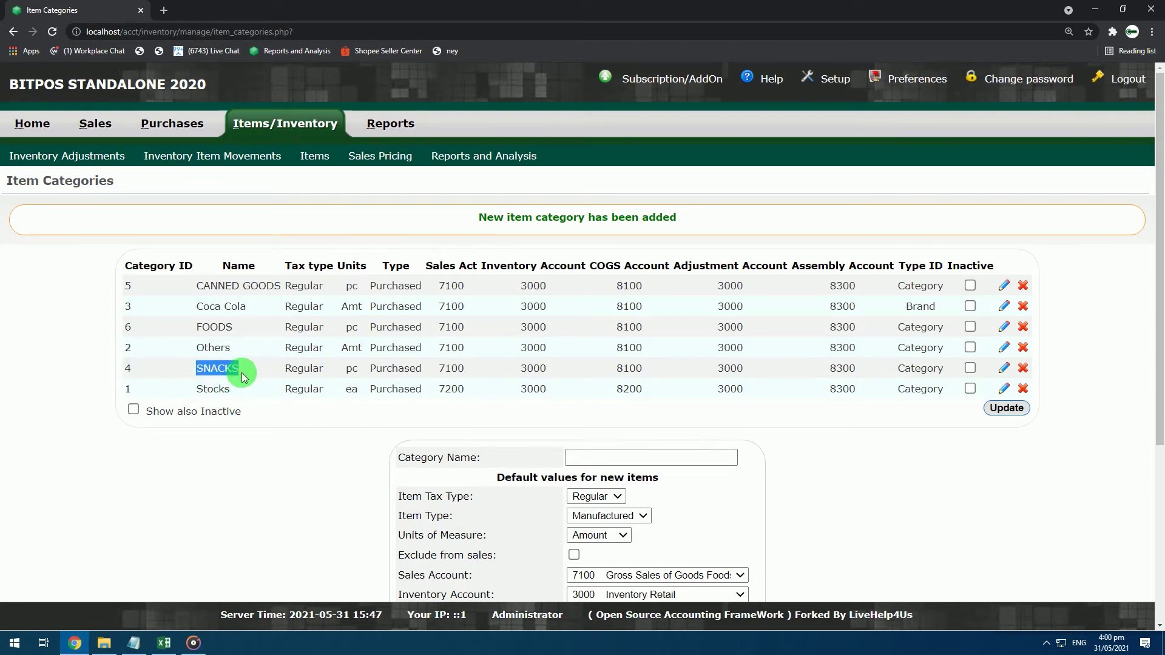
click(1096, 10)
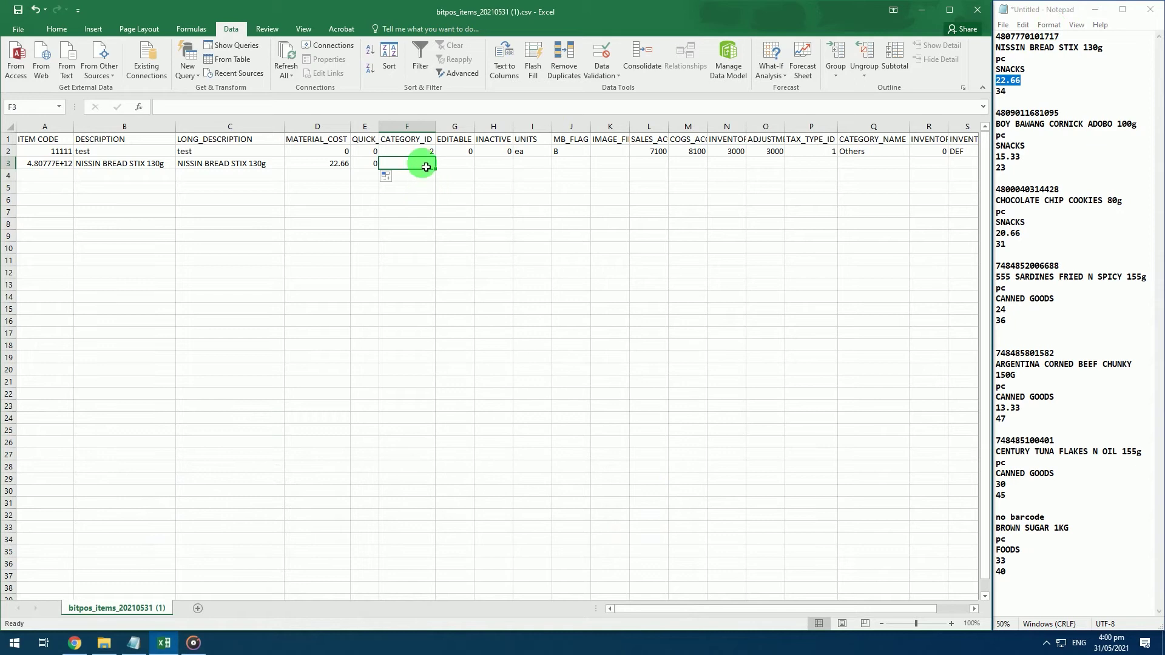
text(4)
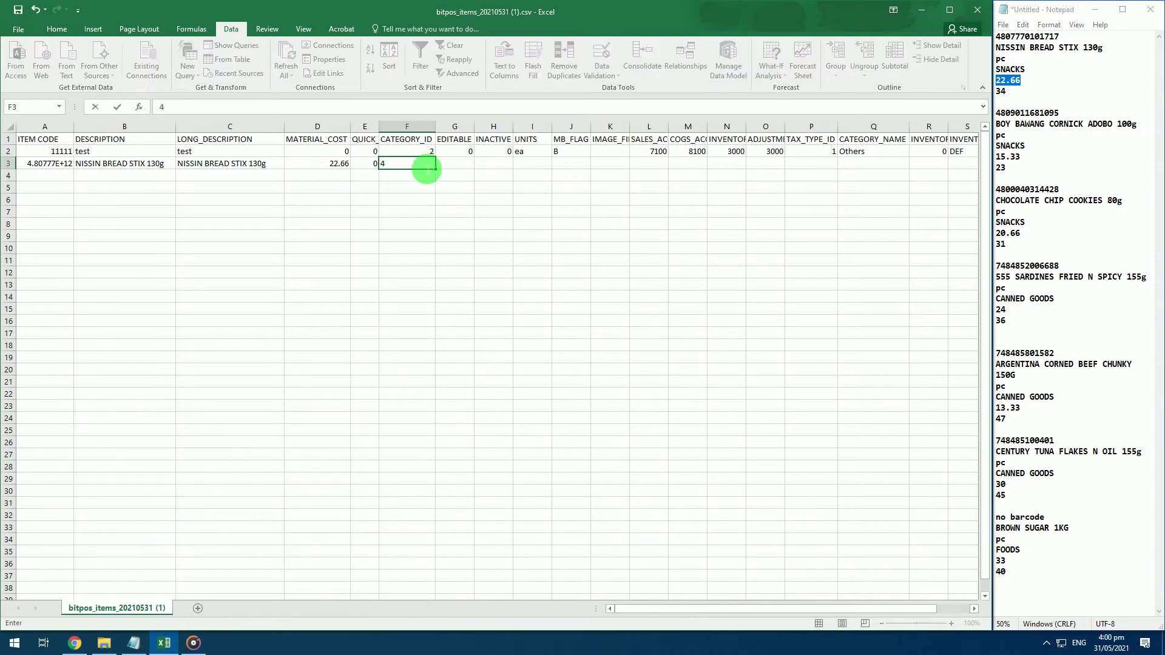
click(467, 154)
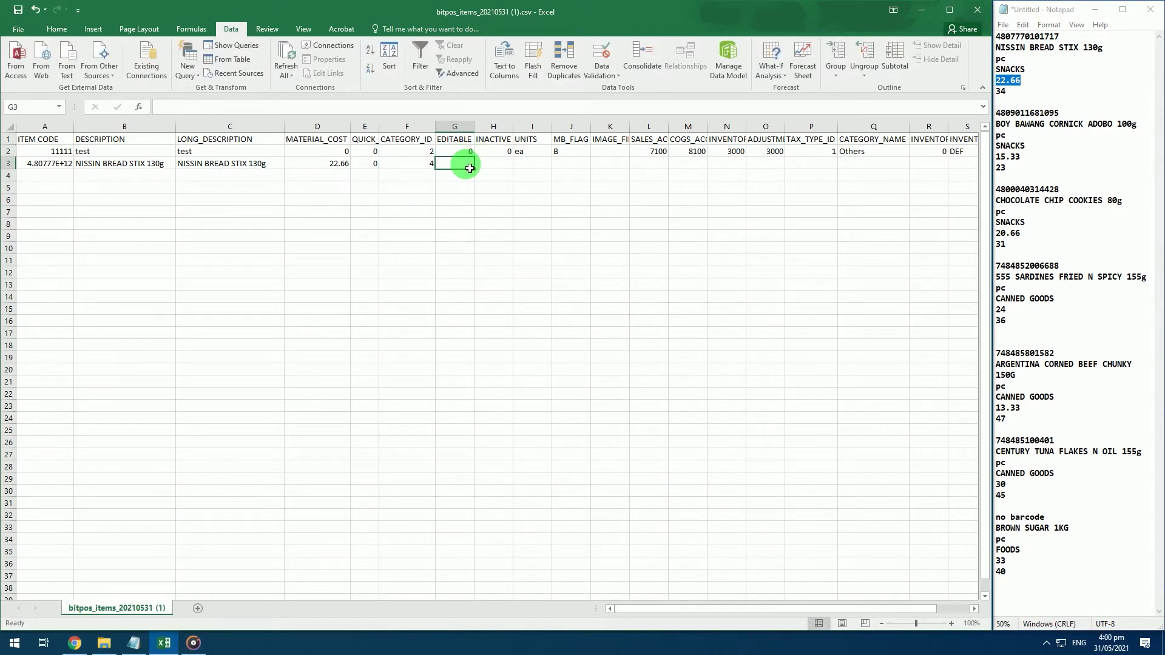
Step: Enter EDITABLE 1, INACTIVE 0 and units 'pc' for row 3
text(1)
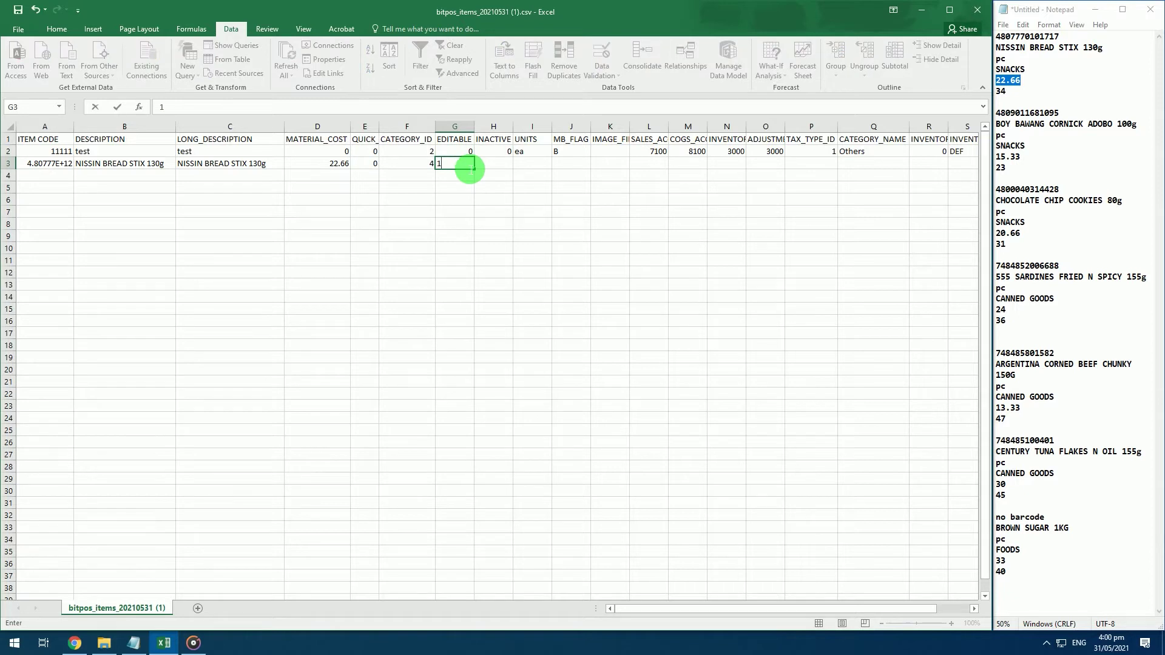
click(513, 165)
text(0)
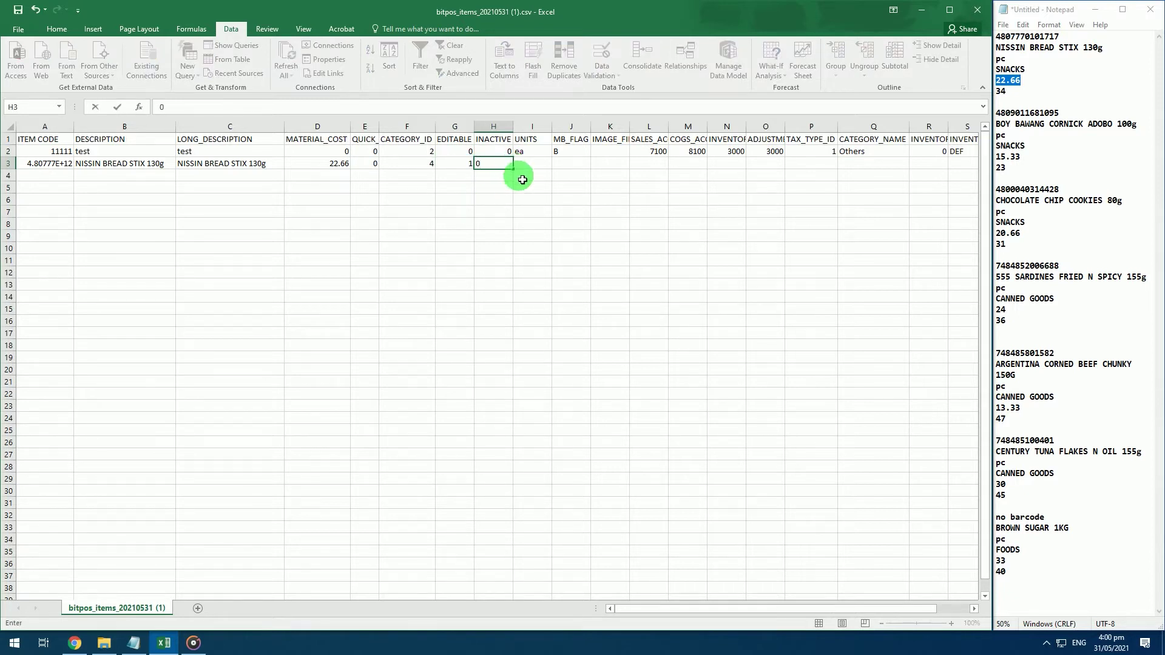
click(530, 169)
text(pc)
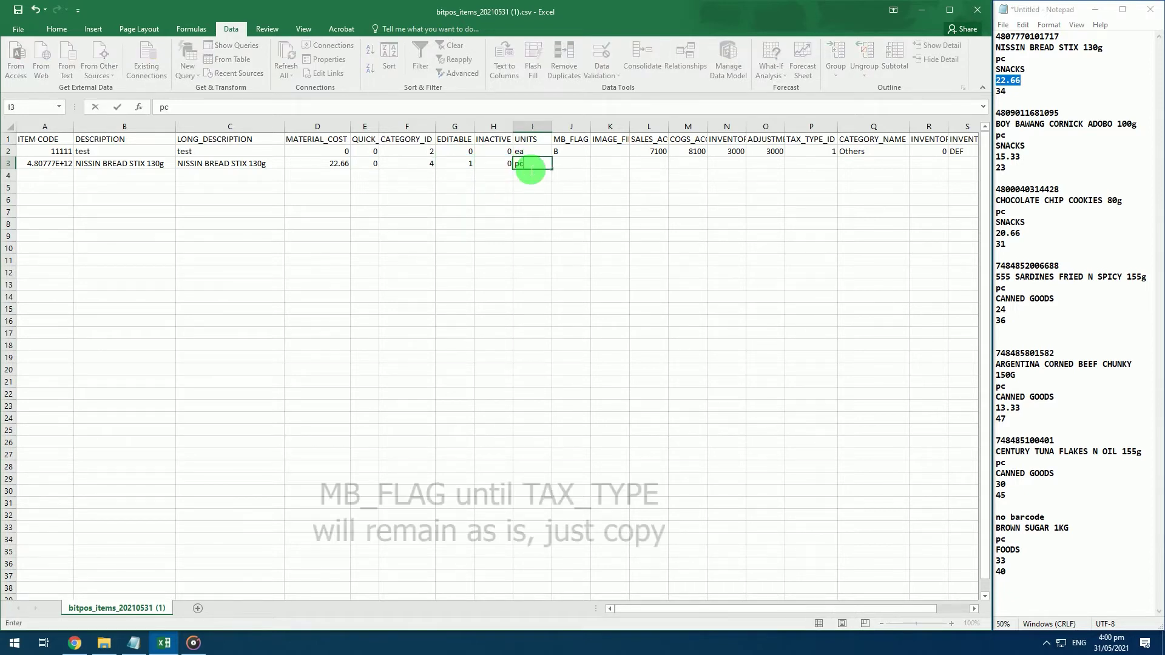
Step: Fill flag B and the account codes down into row 3, and set tax type 1
click(568, 162)
drag(588, 158, 789, 175)
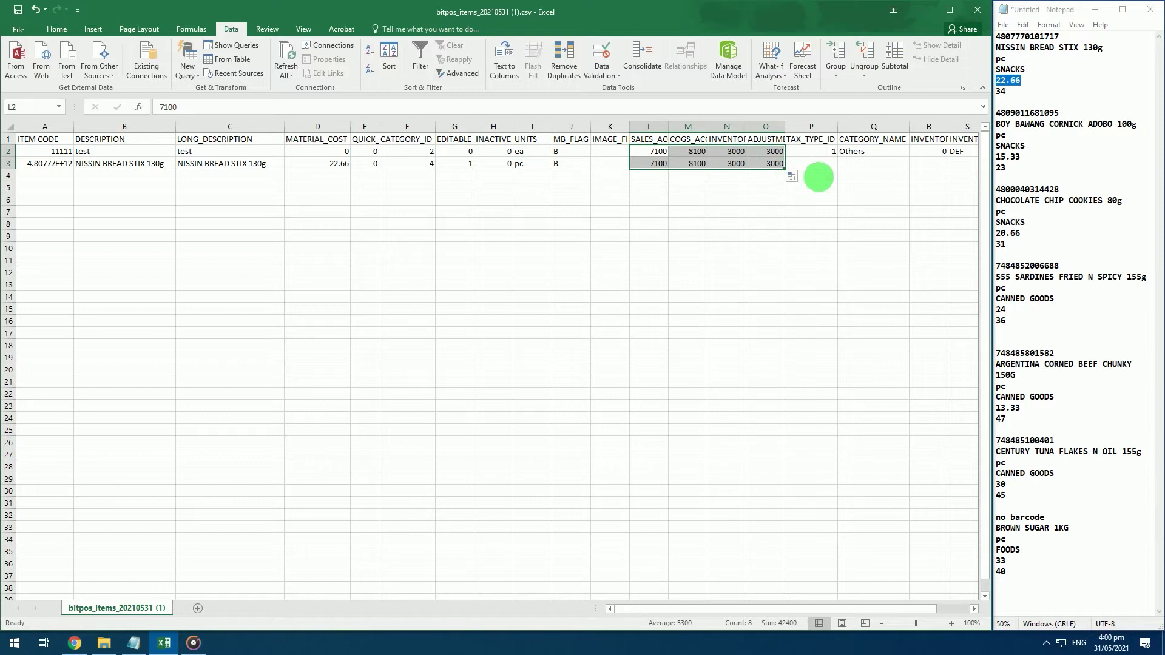
click(829, 171)
text(1)
key(Tab)
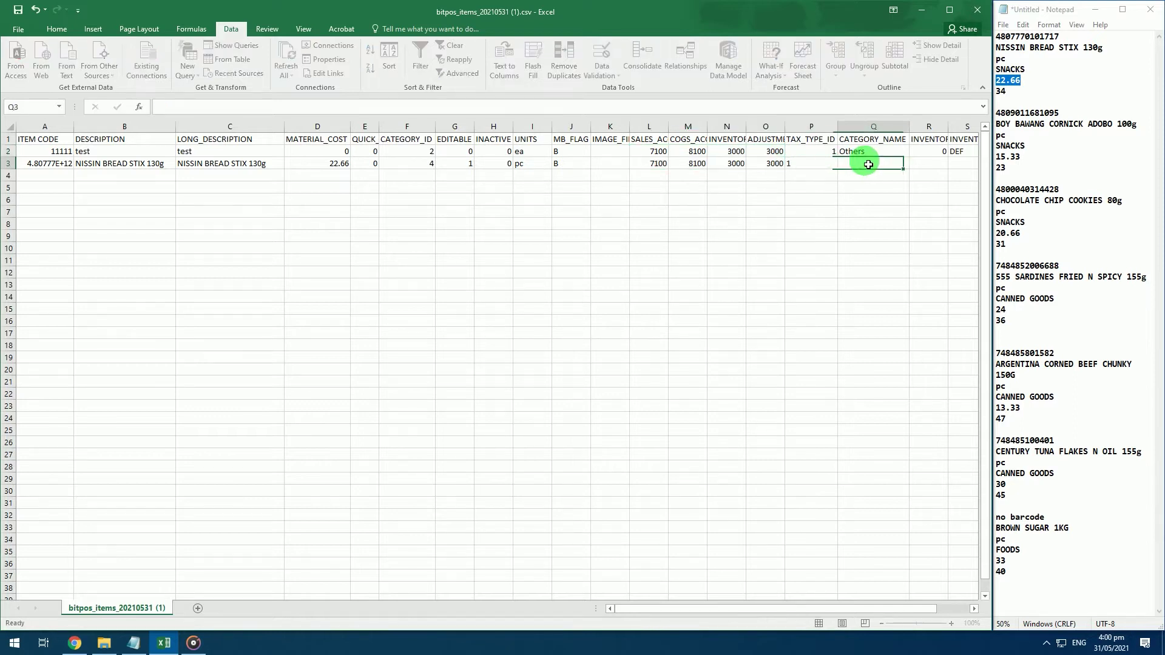
click(74, 642)
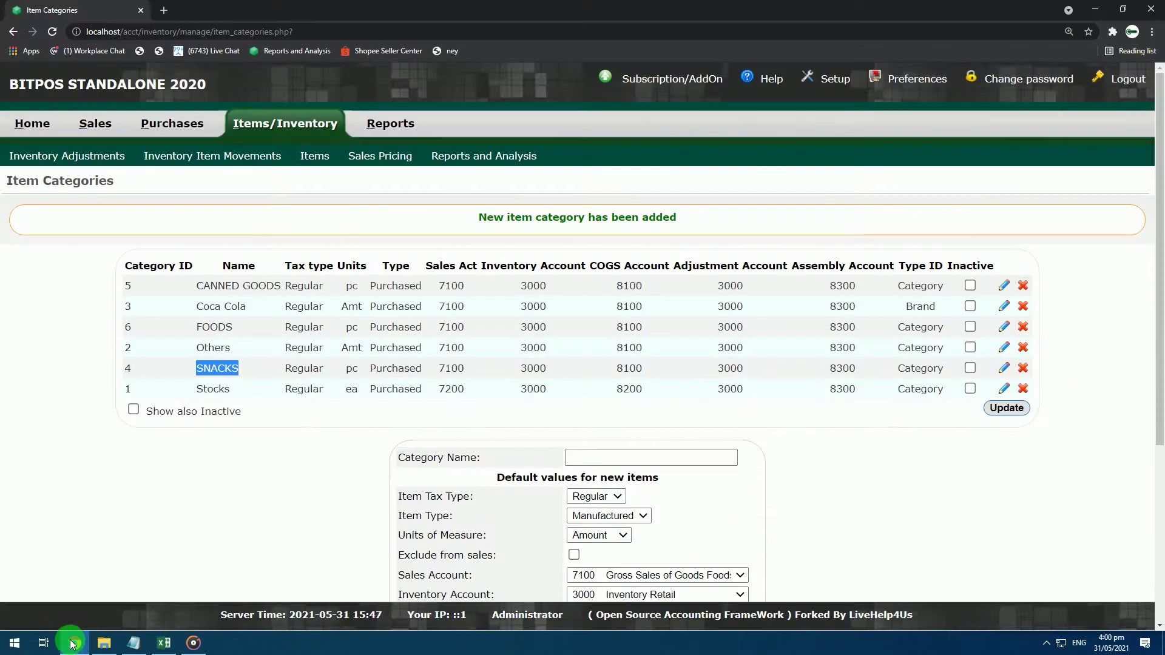
Step: Copy SNACKS from the BITPOS category list into row 3's CATEGORY_NAME cell
drag(196, 369, 242, 369)
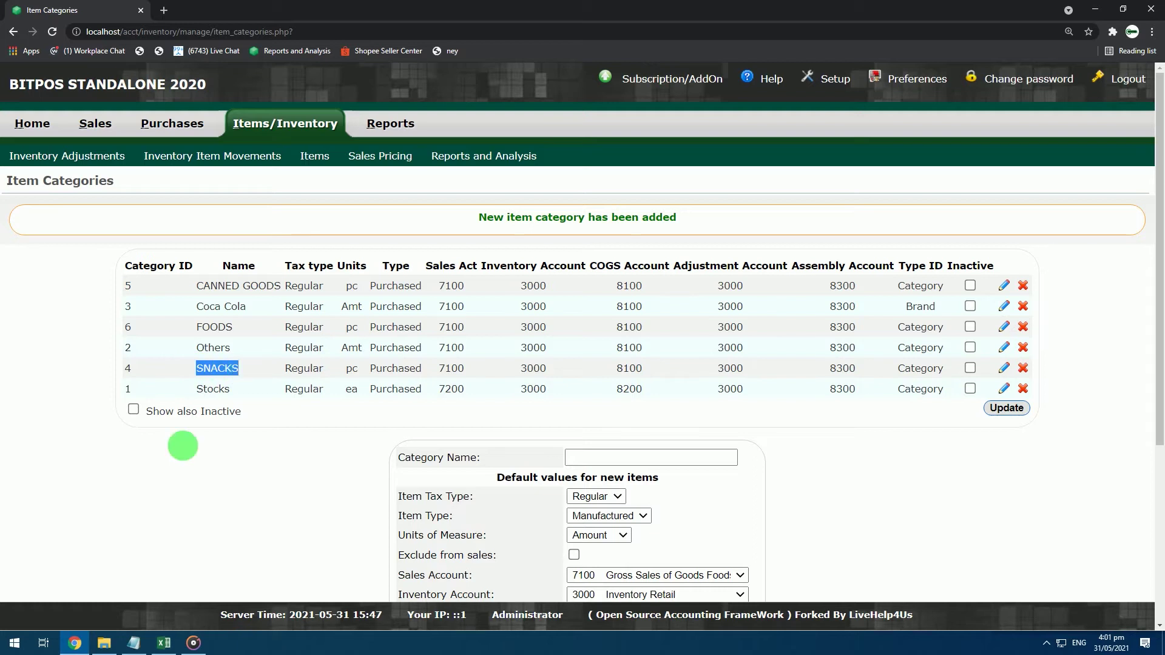
click(164, 643)
right_click(854, 163)
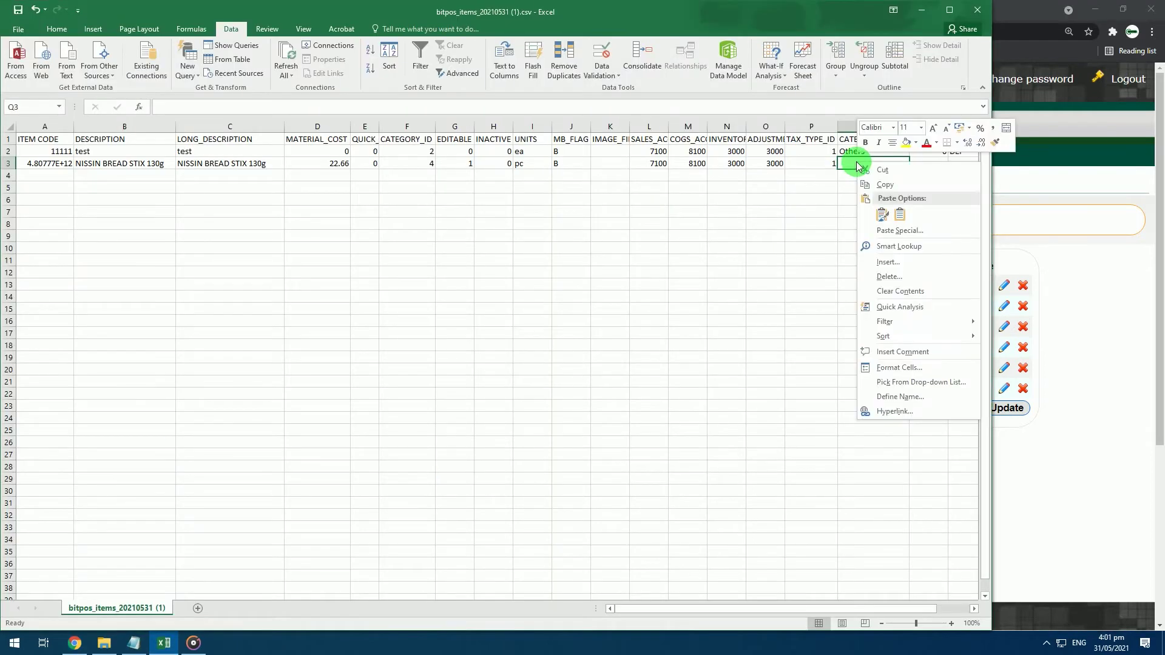
click(886, 217)
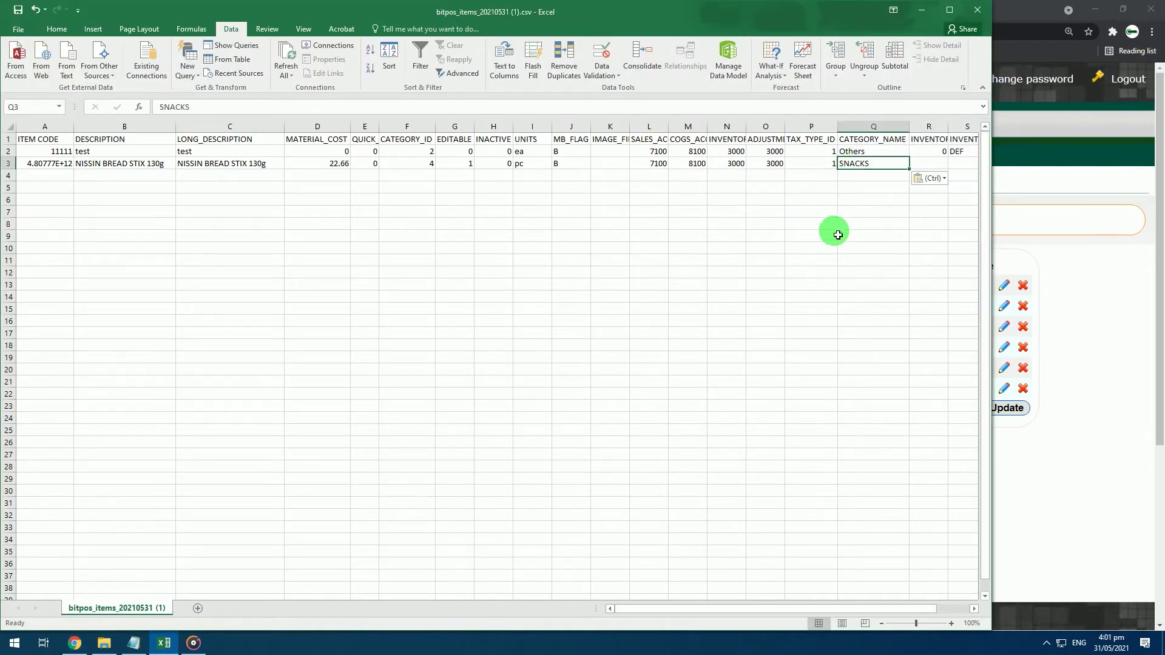
drag(835, 604, 874, 605)
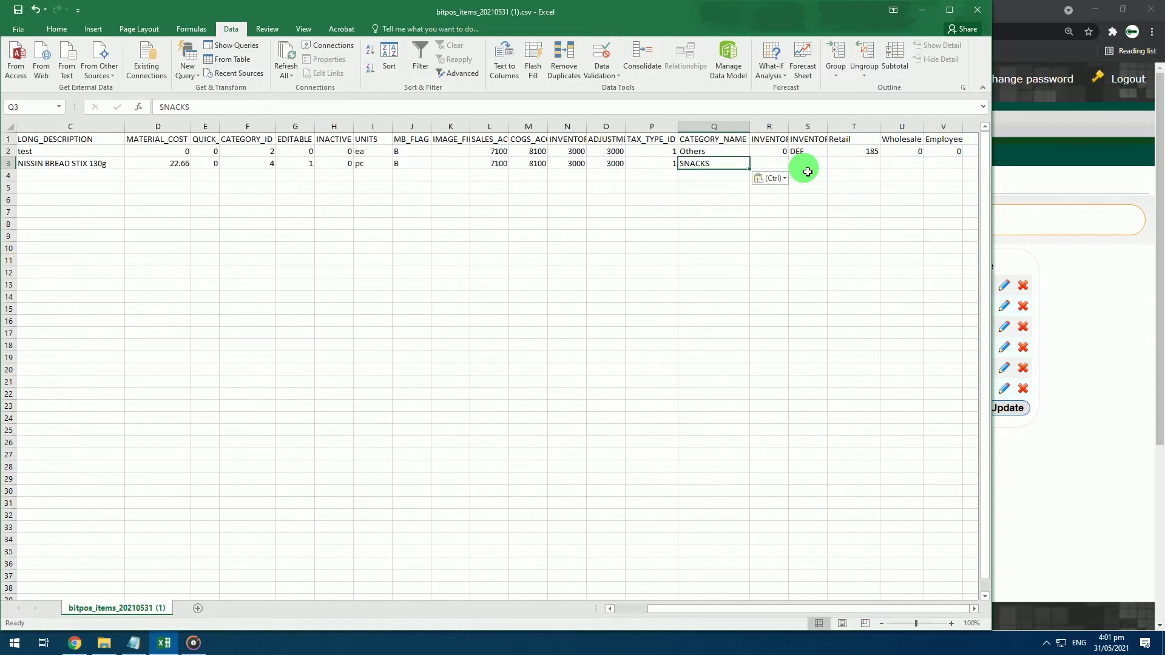
Step: Enter inventory 0 and fill DEF down into row 3
click(784, 165)
text(0)
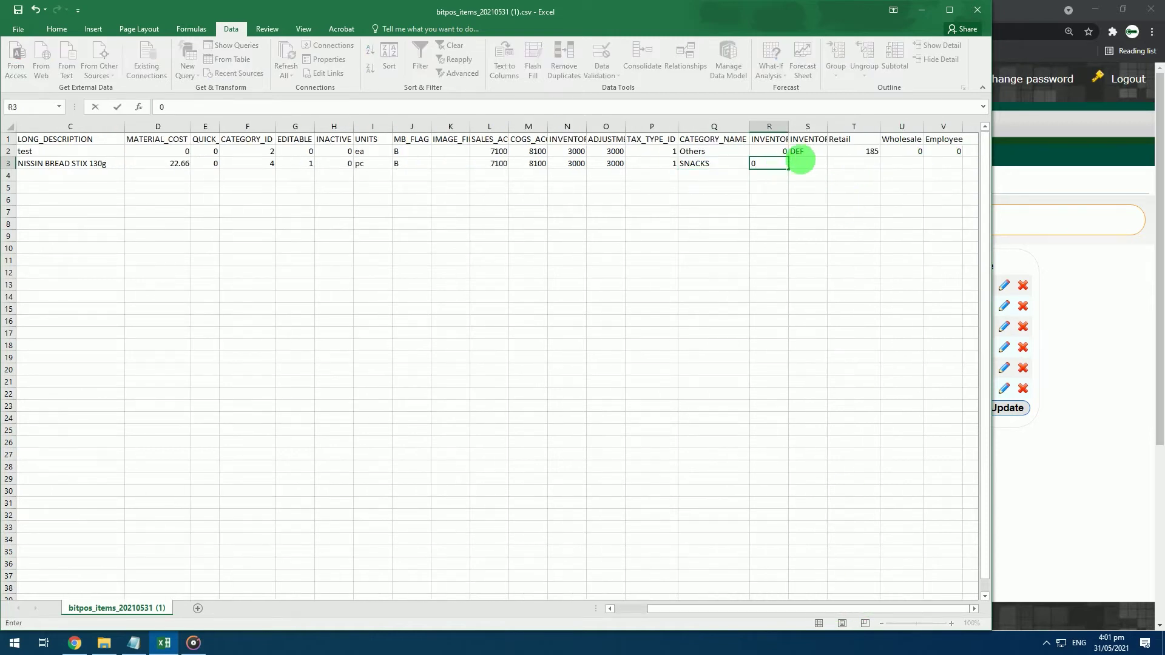
click(822, 156)
drag(831, 168, 827, 164)
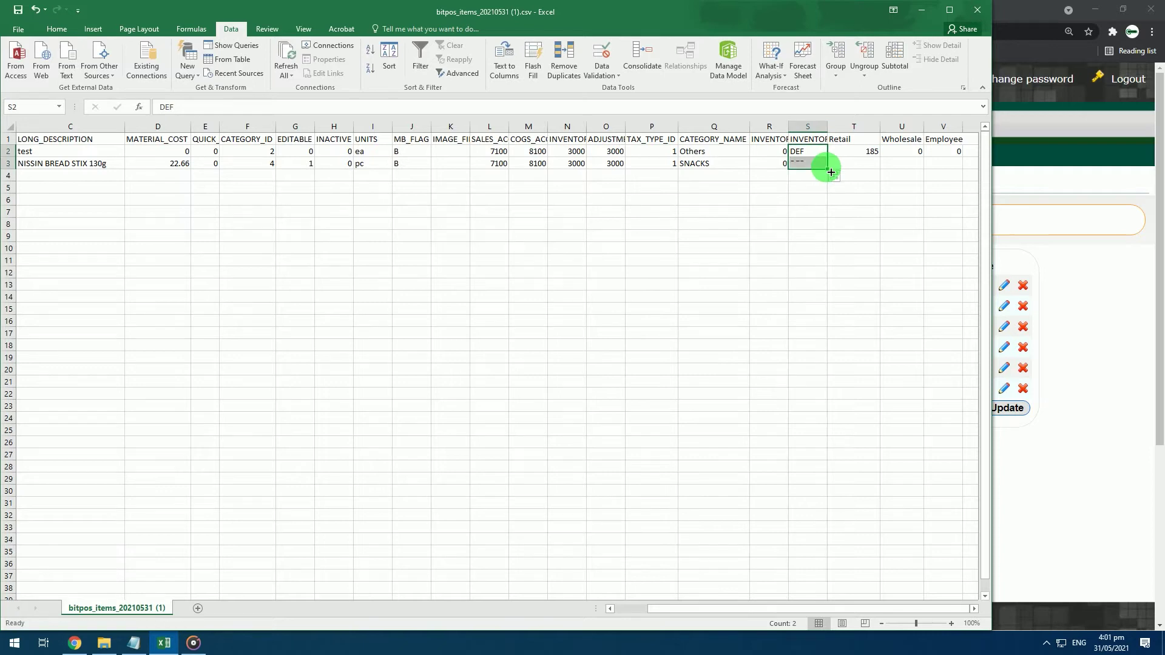
Step: Copy the retail price 34 from the notes into row 3's Retail cell
click(871, 164)
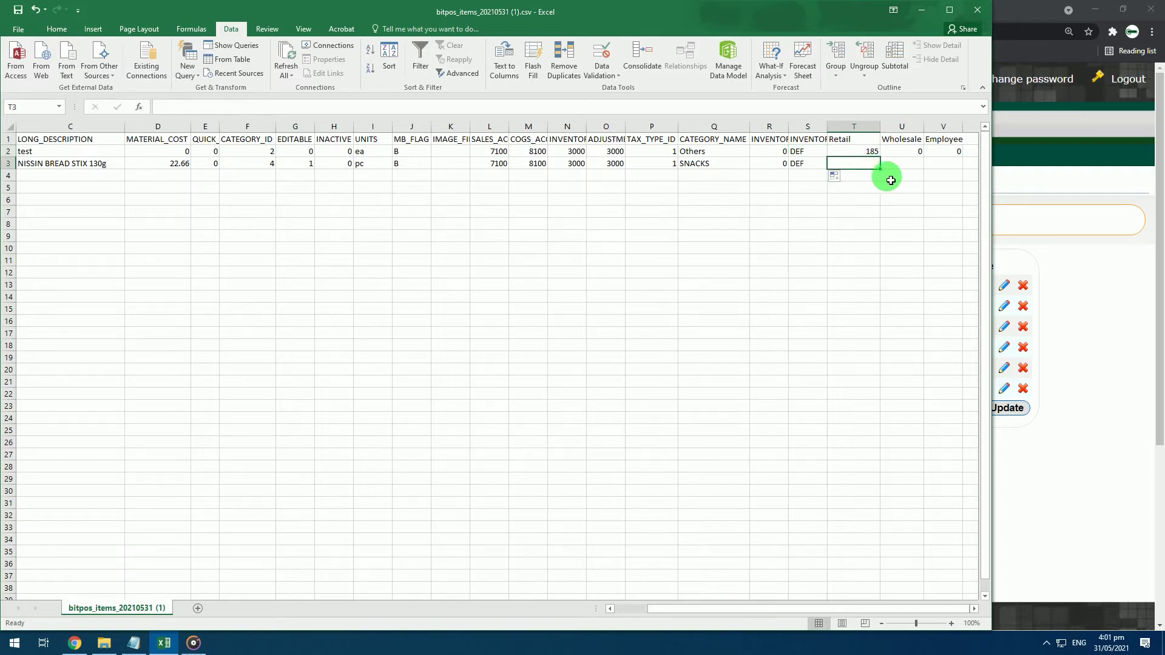
click(134, 643)
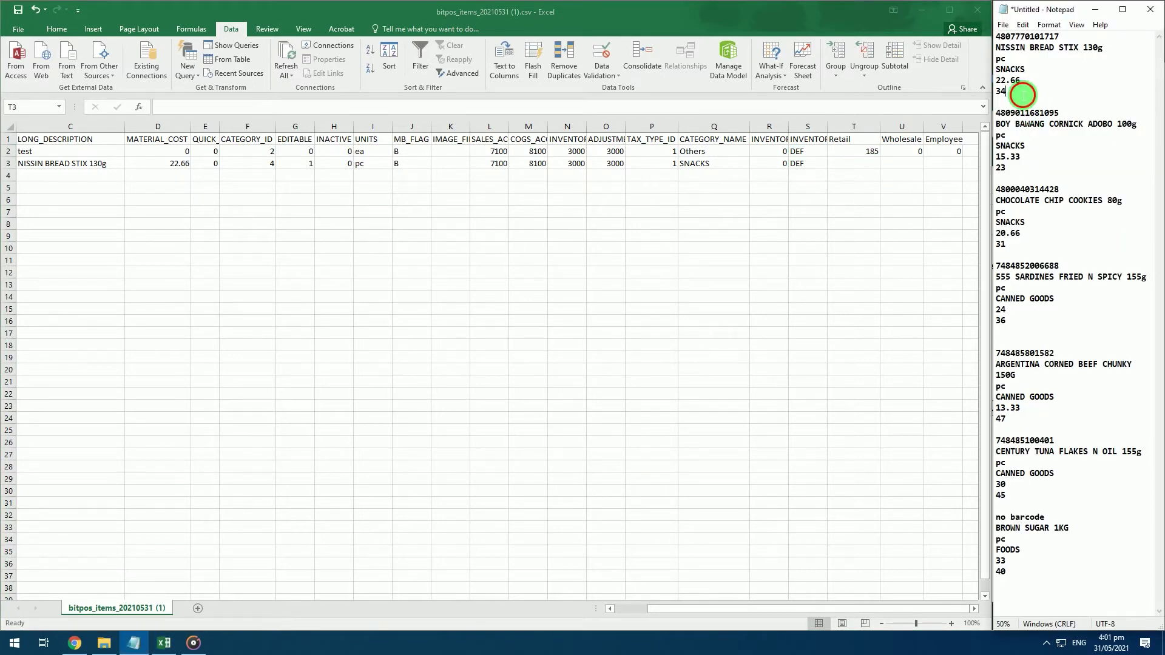
right_click(1002, 92)
click(1022, 143)
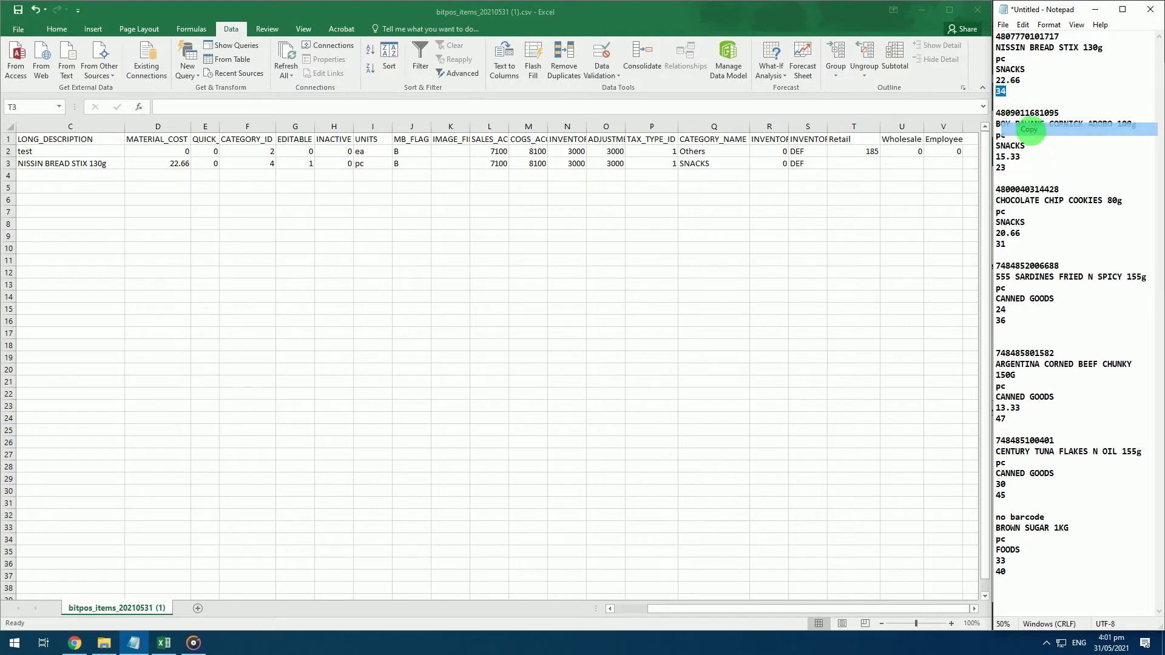
right_click(872, 163)
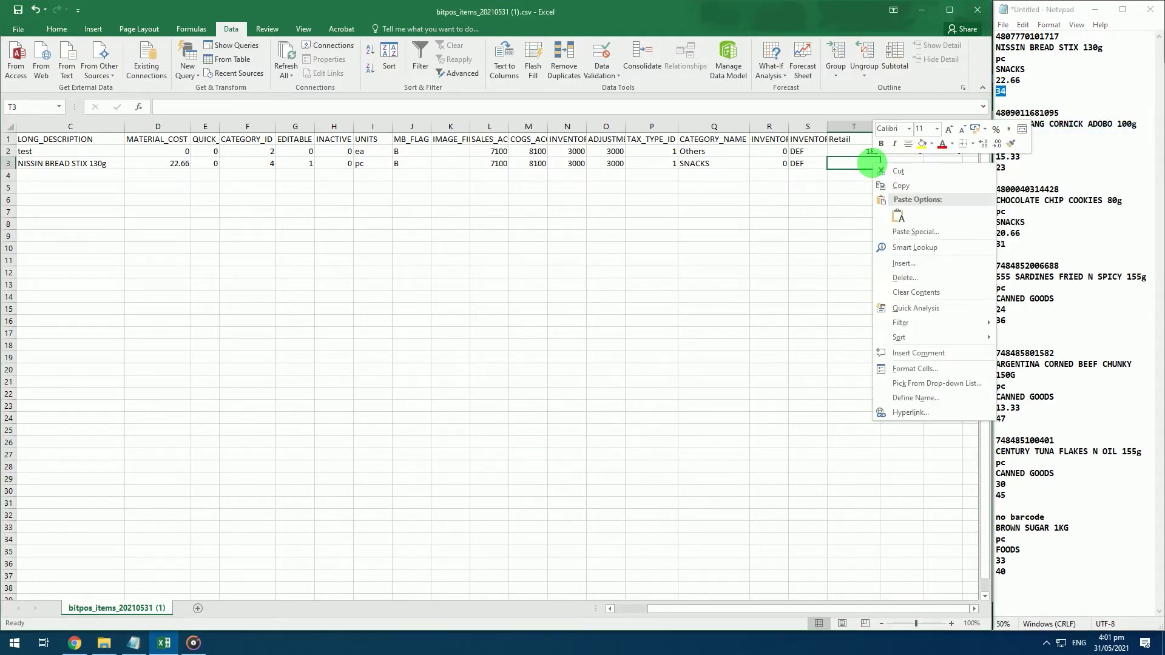
click(898, 216)
Step: Fill the Wholesale and Employee prices of 0 down into row 3
click(920, 165)
drag(920, 154, 964, 167)
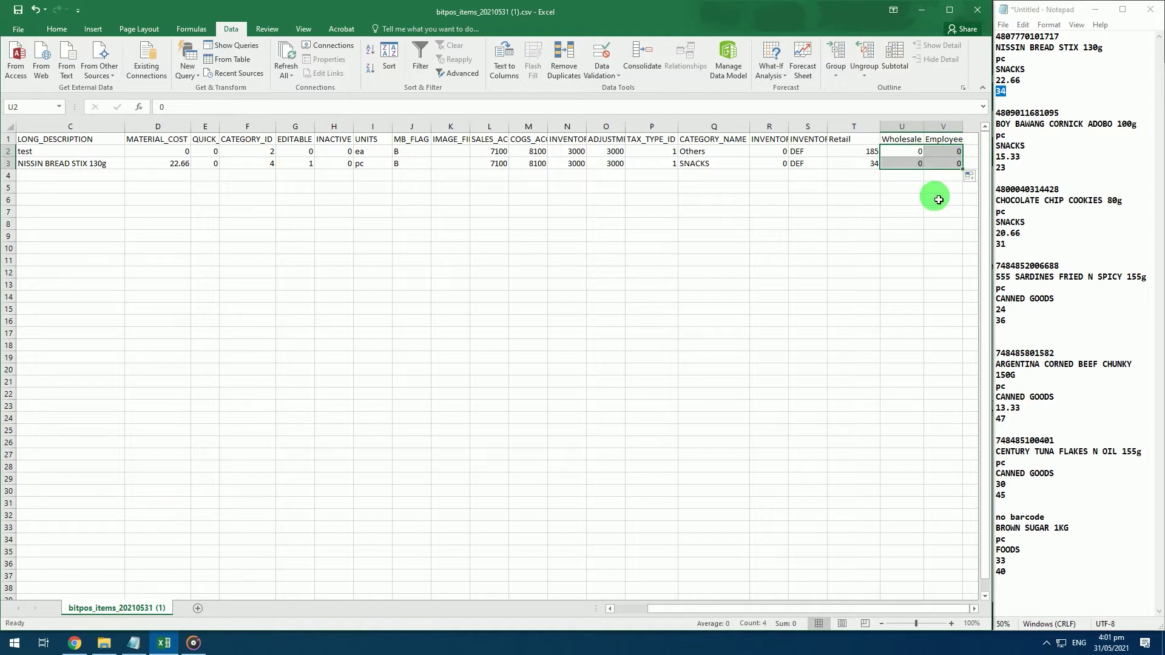
click(942, 190)
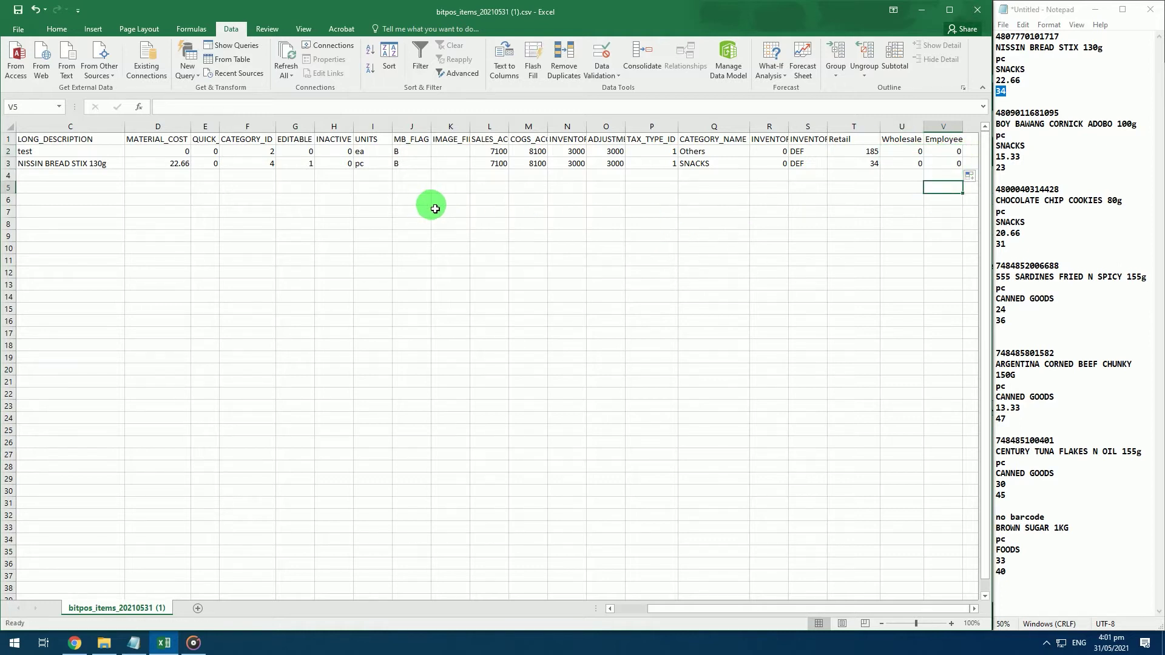
scroll(429, 205, left, 2)
drag(1065, 114, 983, 121)
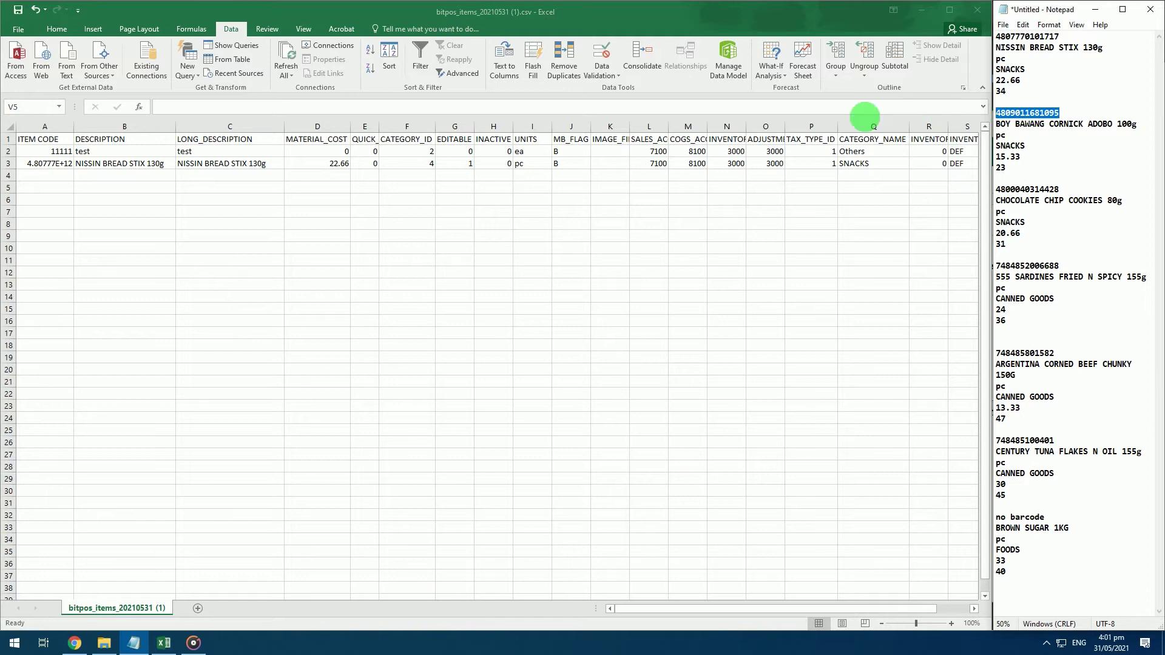
Step: Paste BOY BAWANG CORNICK ADOBO 100g as plain text into row 4's DESCRIPTION cell
click(53, 170)
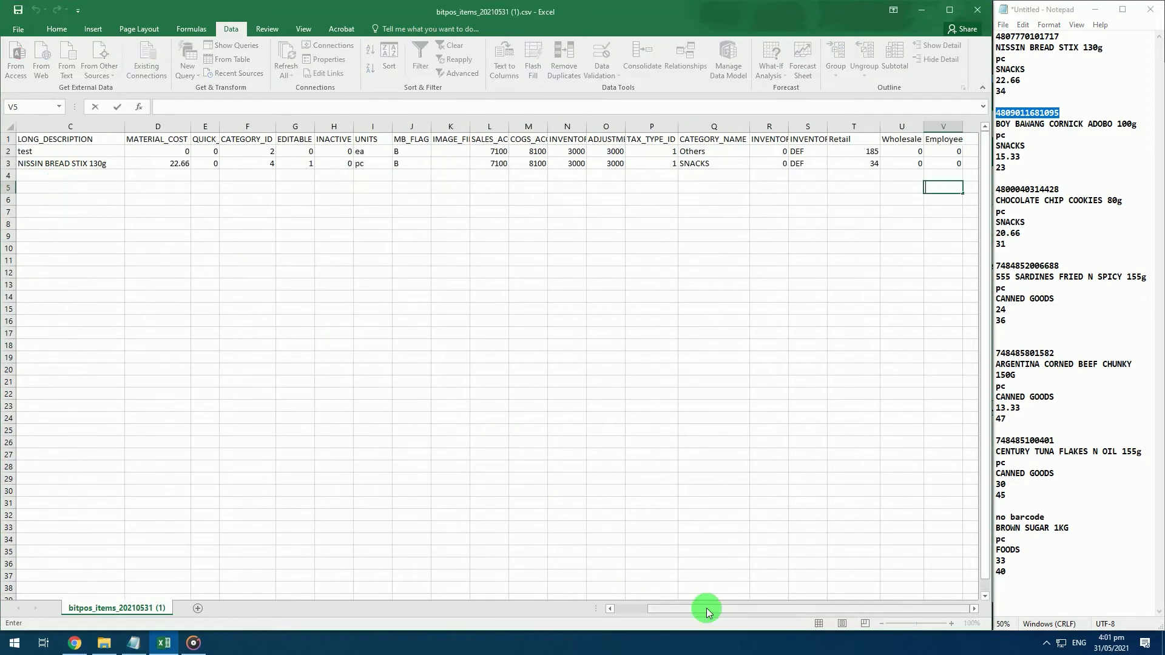
drag(702, 608, 598, 609)
click(58, 177)
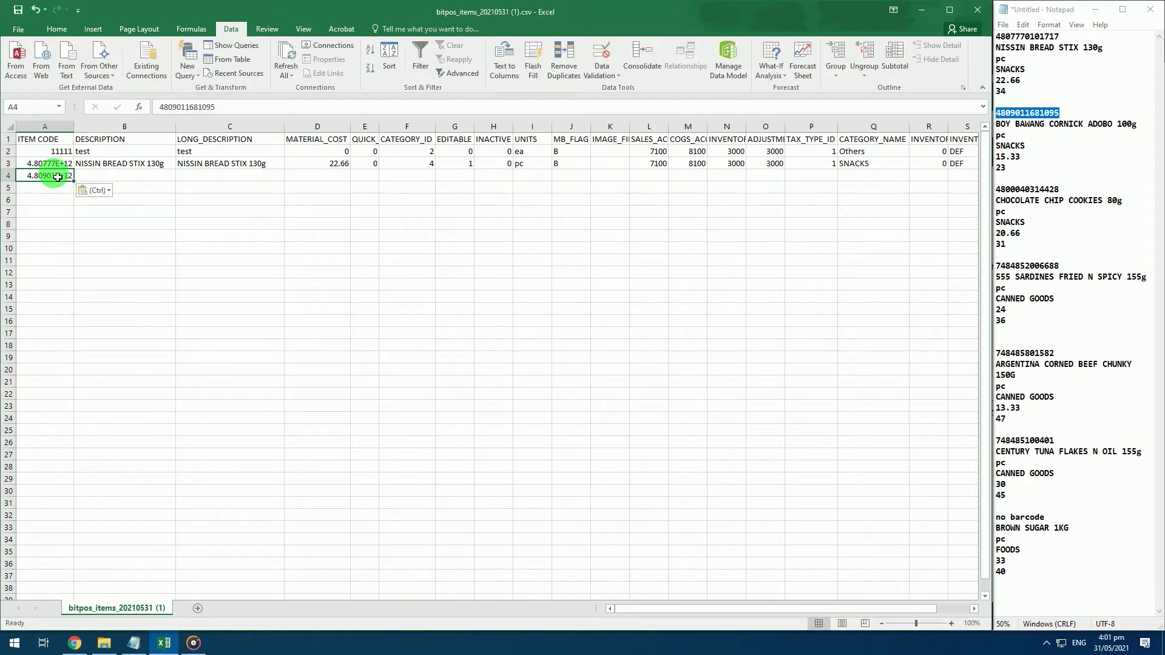
drag(1137, 124, 998, 124)
key(ctrl+c)
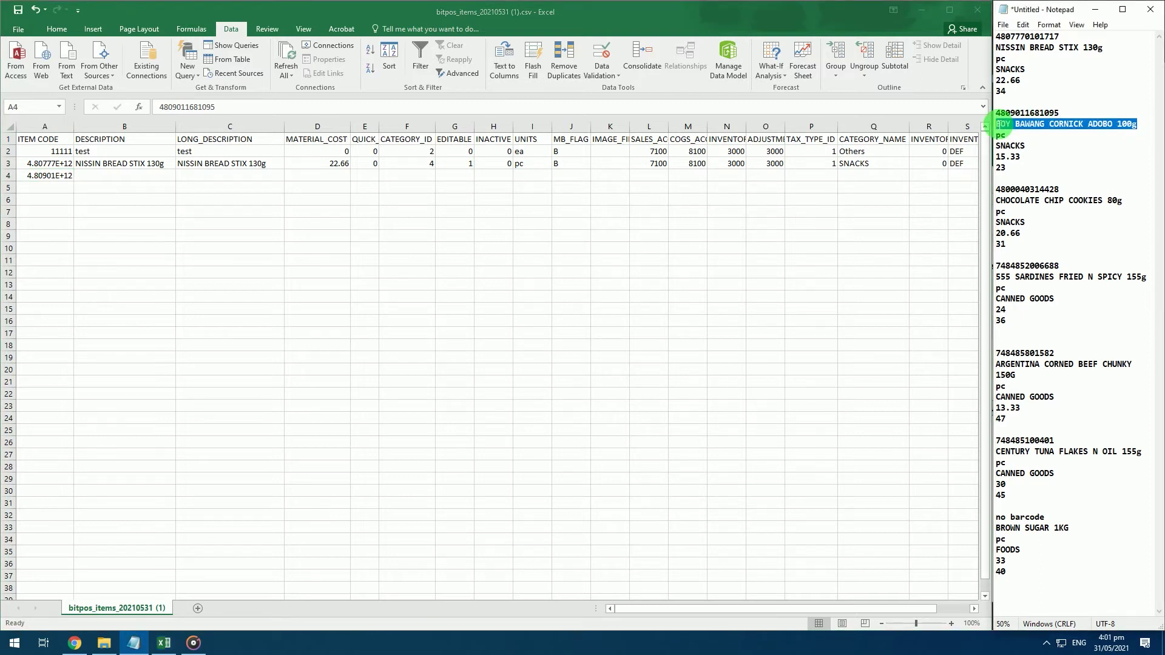
click(116, 177)
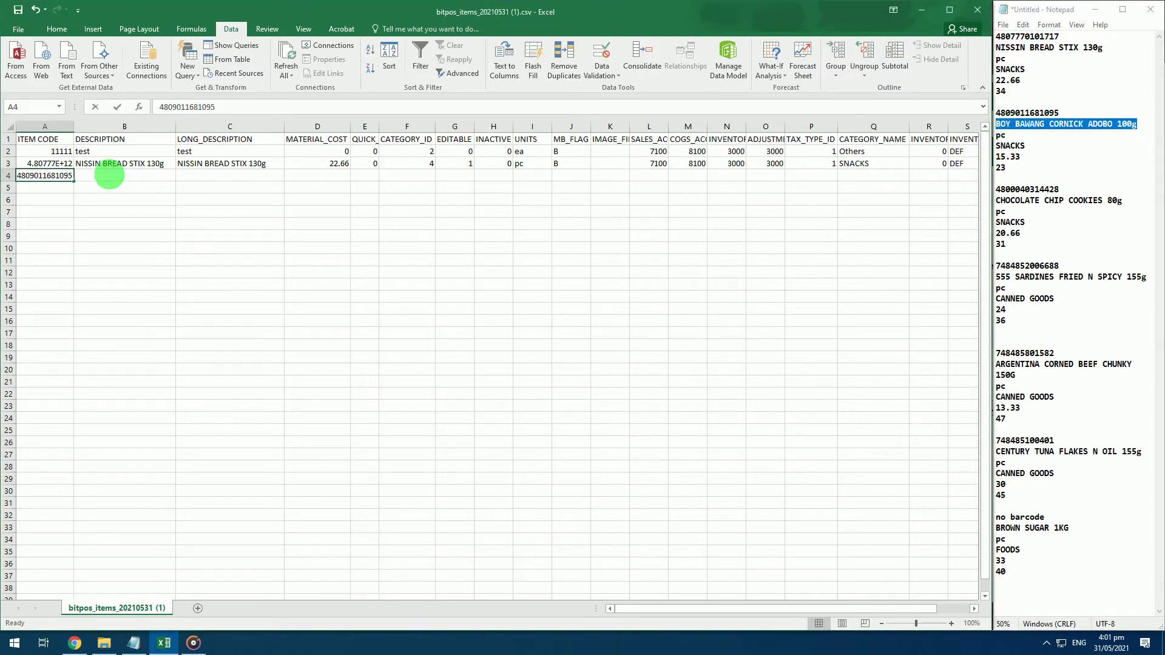
right_click(116, 178)
click(141, 230)
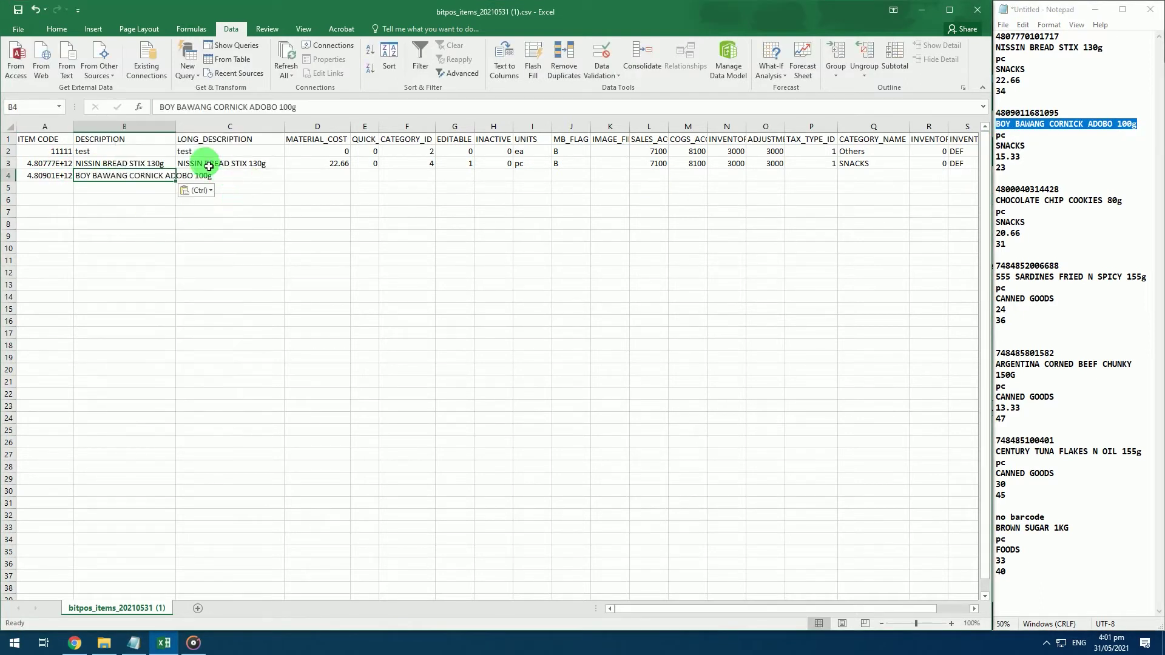
Step: Widen columns B and C and paste the product name into LONG_DESCRIPTION
drag(182, 129, 217, 130)
drag(333, 130, 362, 126)
click(268, 177)
key(ctrl+v)
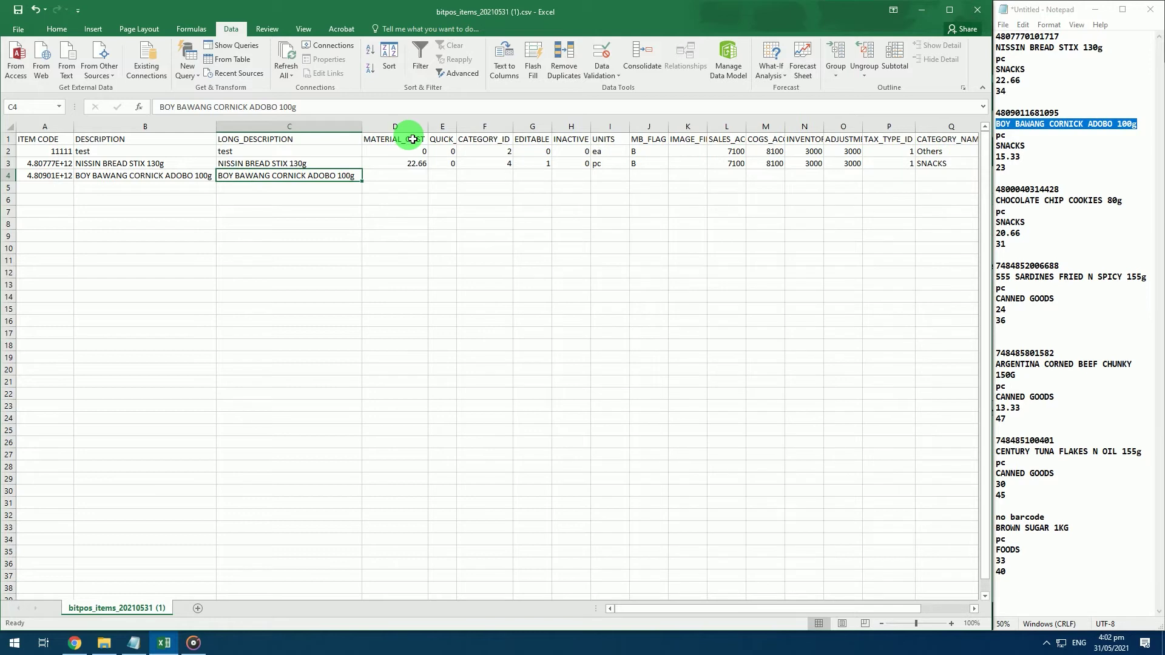
Step: Copy the cost 15.33 from the notes into row 4's MATERIAL_COST
drag(1022, 157, 996, 157)
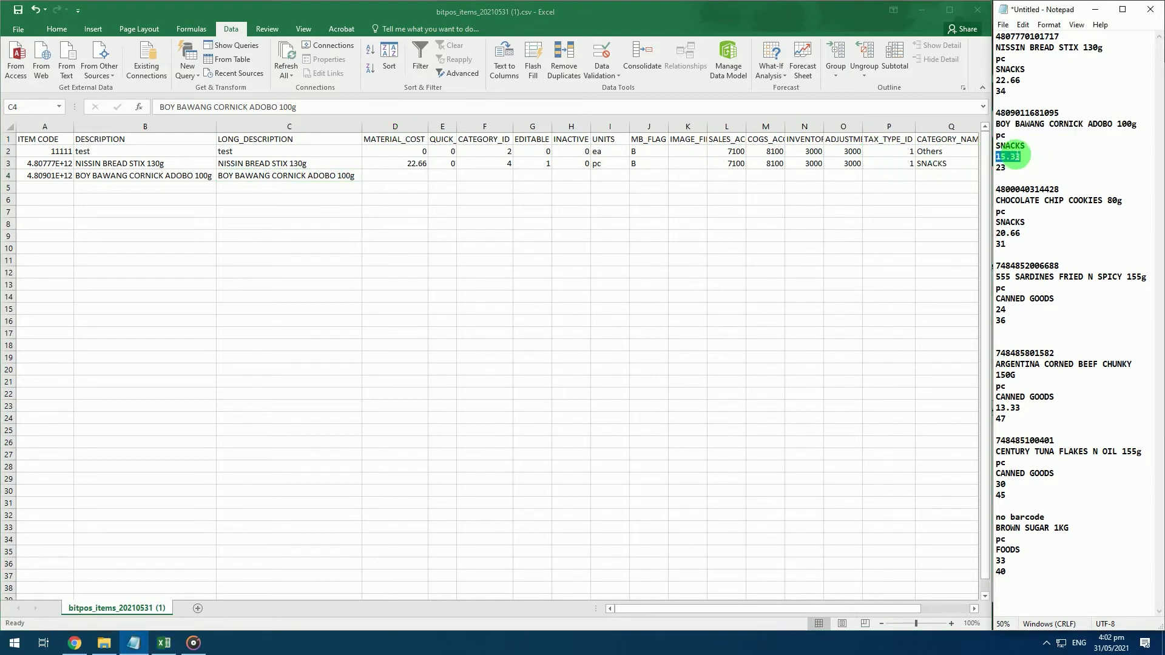
right_click(1020, 159)
click(1035, 194)
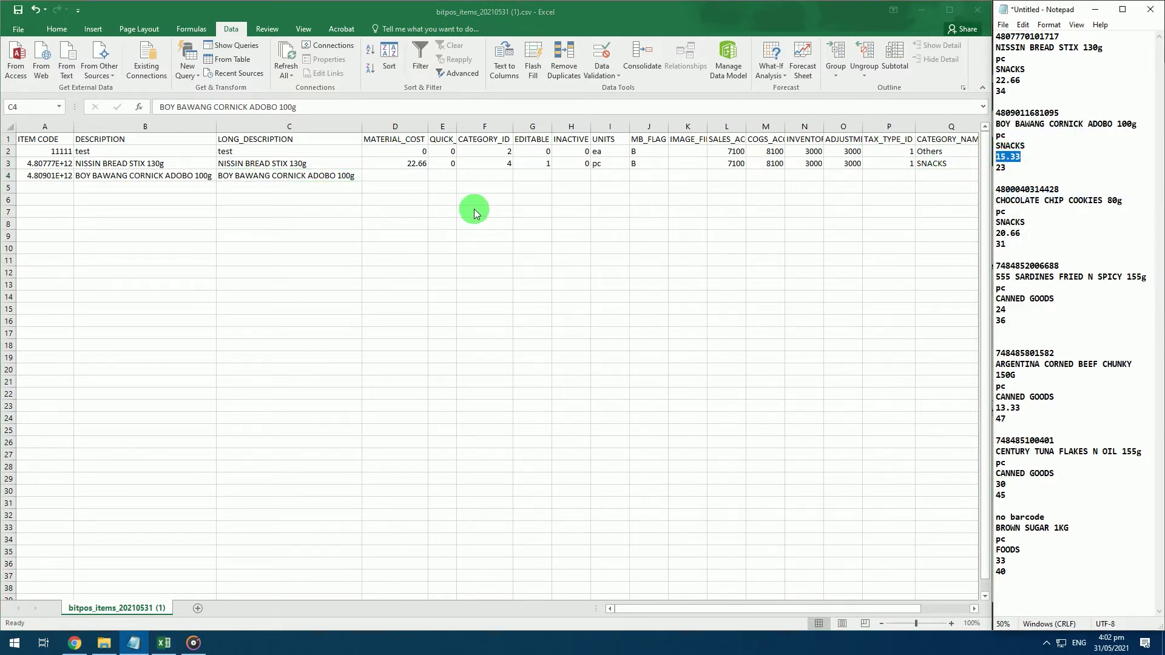
click(416, 175)
key(ctrl+v)
Step: Fill row 4 with QUICK 0, category ID 4, EDITABLE 1 and INACTIVE 0
click(451, 174)
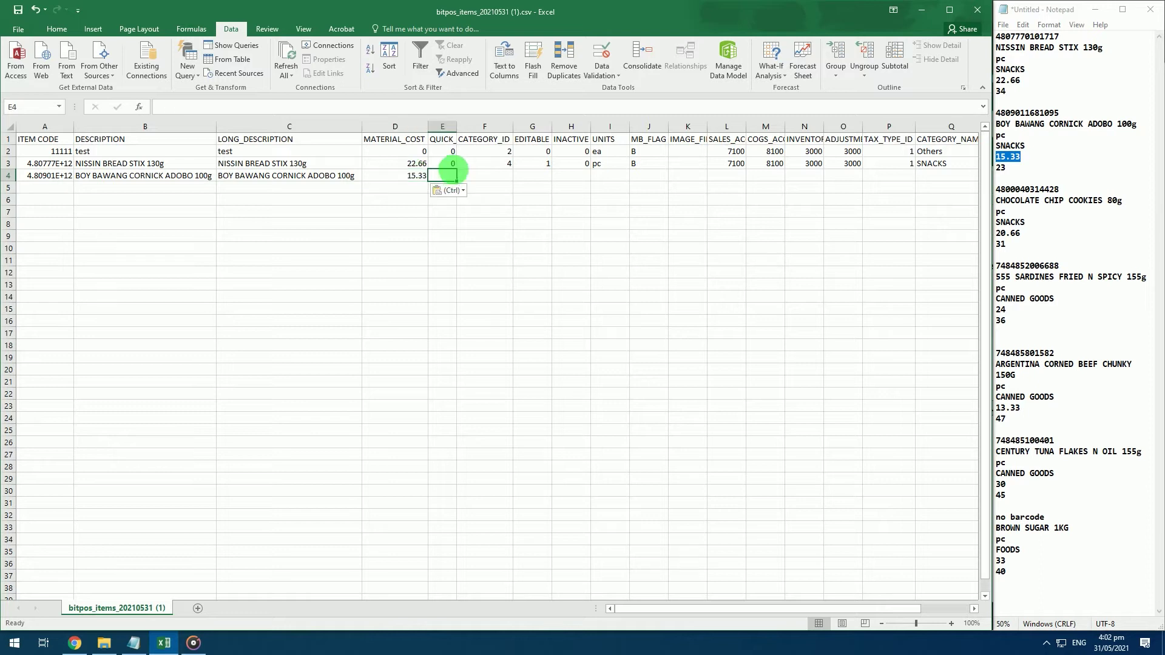
drag(460, 184, 461, 181)
click(503, 174)
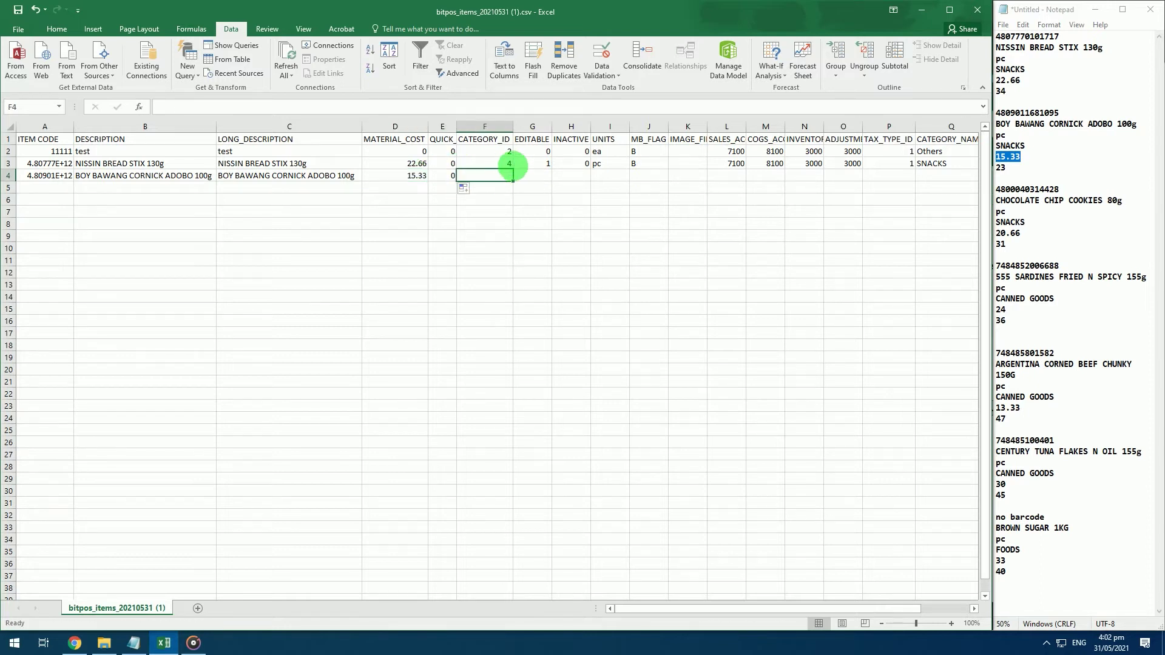
drag(517, 182, 549, 180)
click(534, 163)
click(581, 174)
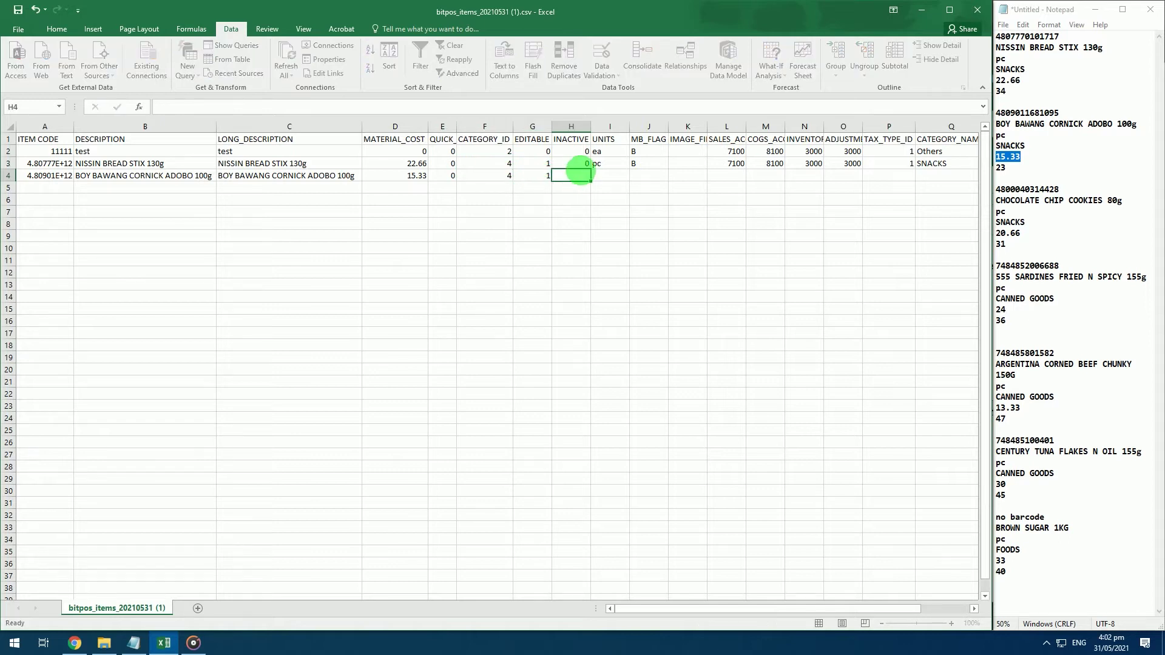
text(0)
Step: Set row 4's units to pc, MB_FLAG B, fill account codes, tax type 1
click(610, 175)
text(pc)
click(644, 176)
text(B)
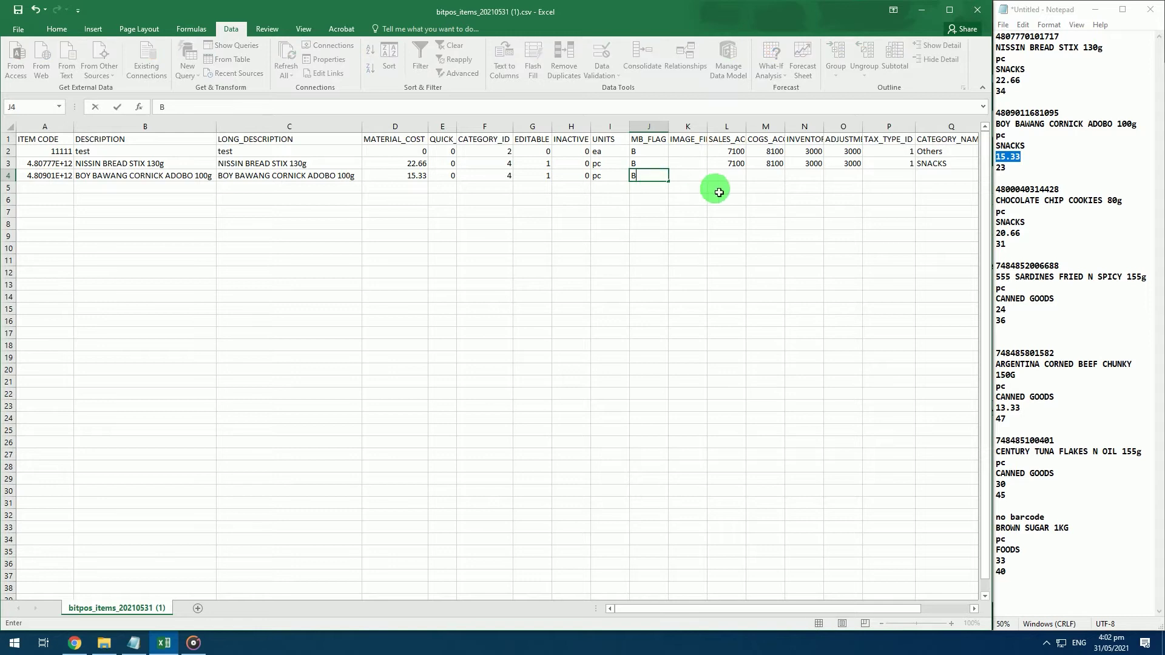
drag(738, 168, 862, 180)
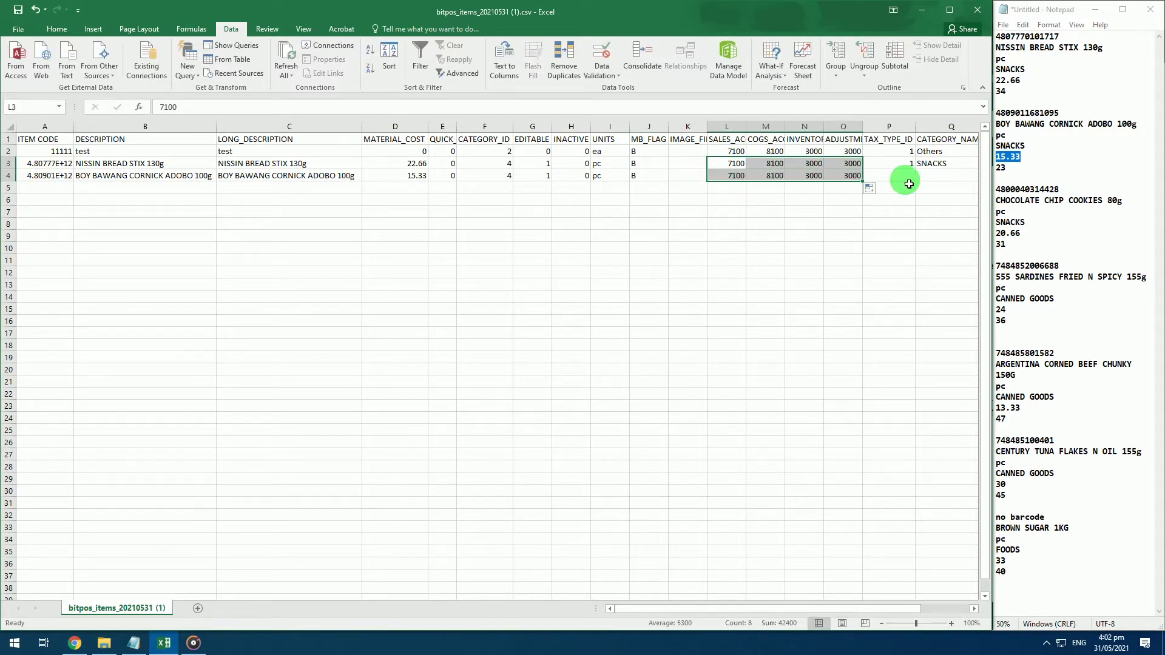
click(904, 177)
text(1)
click(957, 181)
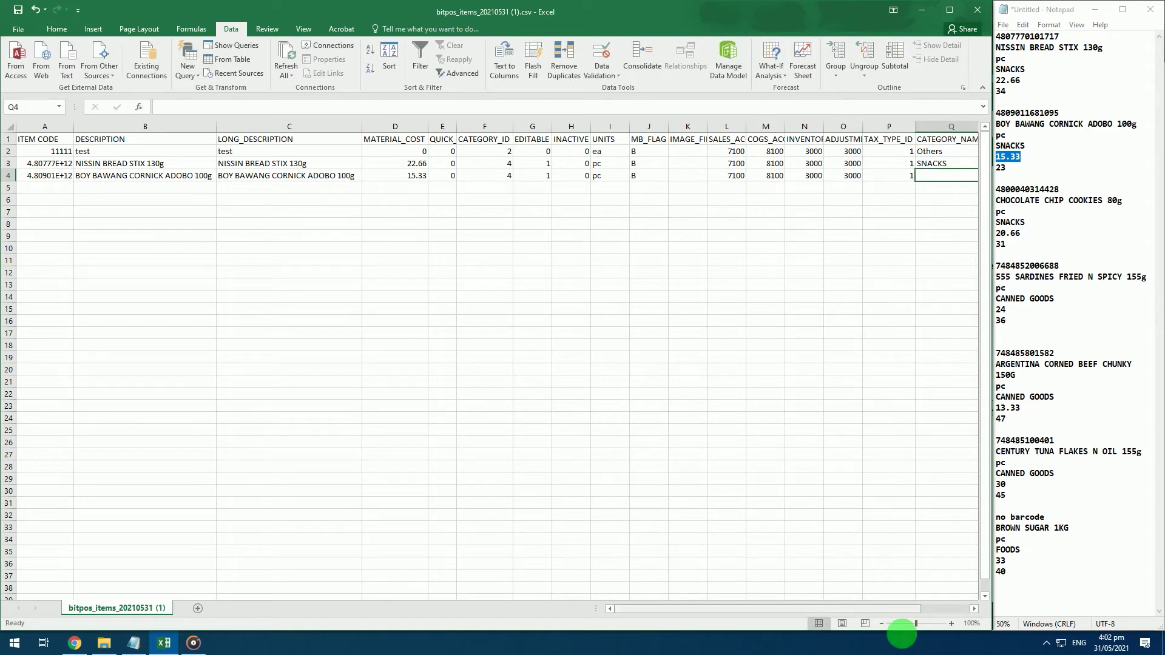
Step: Fill the SNACKS category down into row 4
drag(902, 609, 938, 609)
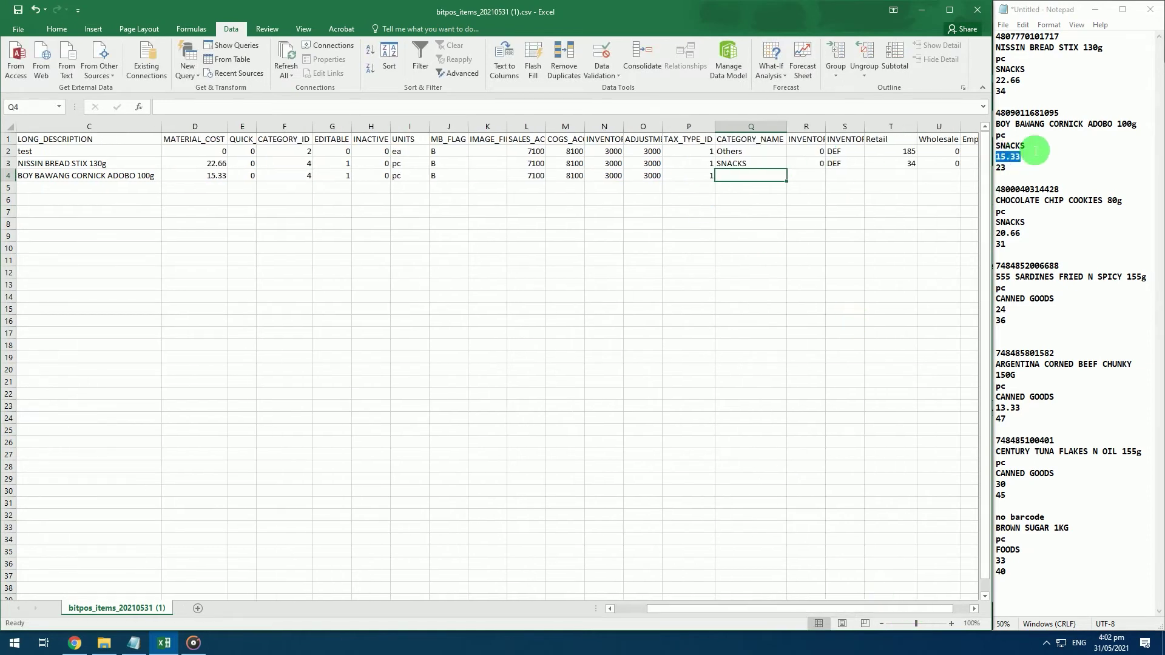
drag(1026, 147, 994, 135)
click(752, 162)
drag(792, 175, 792, 181)
Step: Enter inventory quantity 0 and fill location DEF down into row 4
click(814, 176)
text(0)
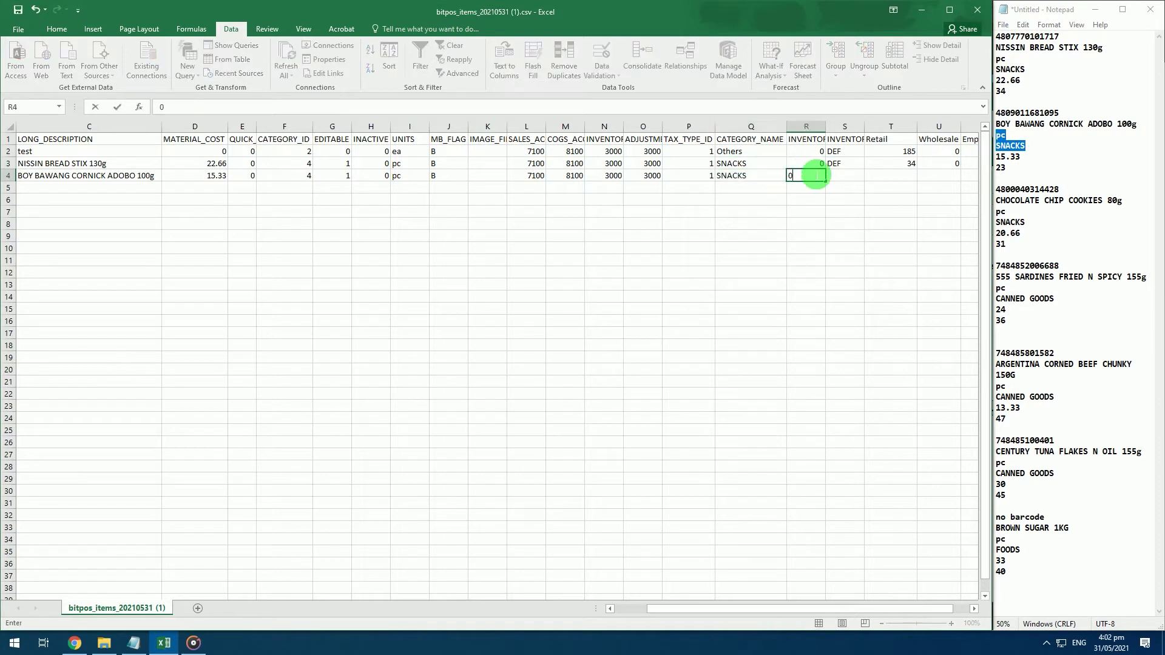
click(852, 177)
double_click(826, 126)
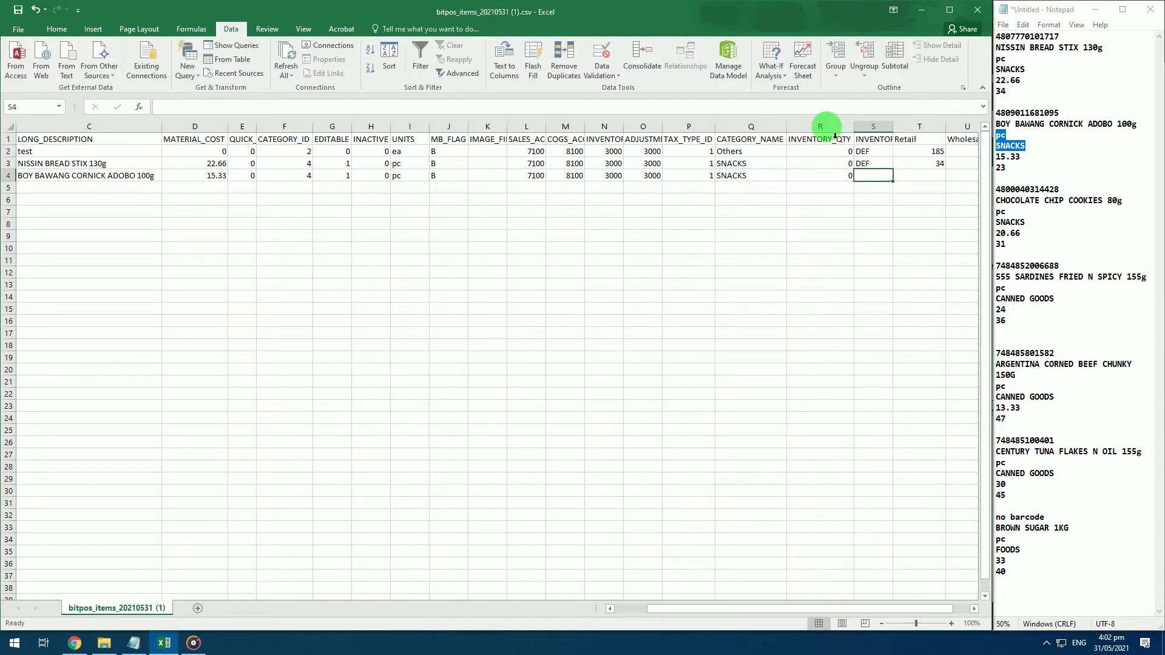
click(848, 176)
click(876, 179)
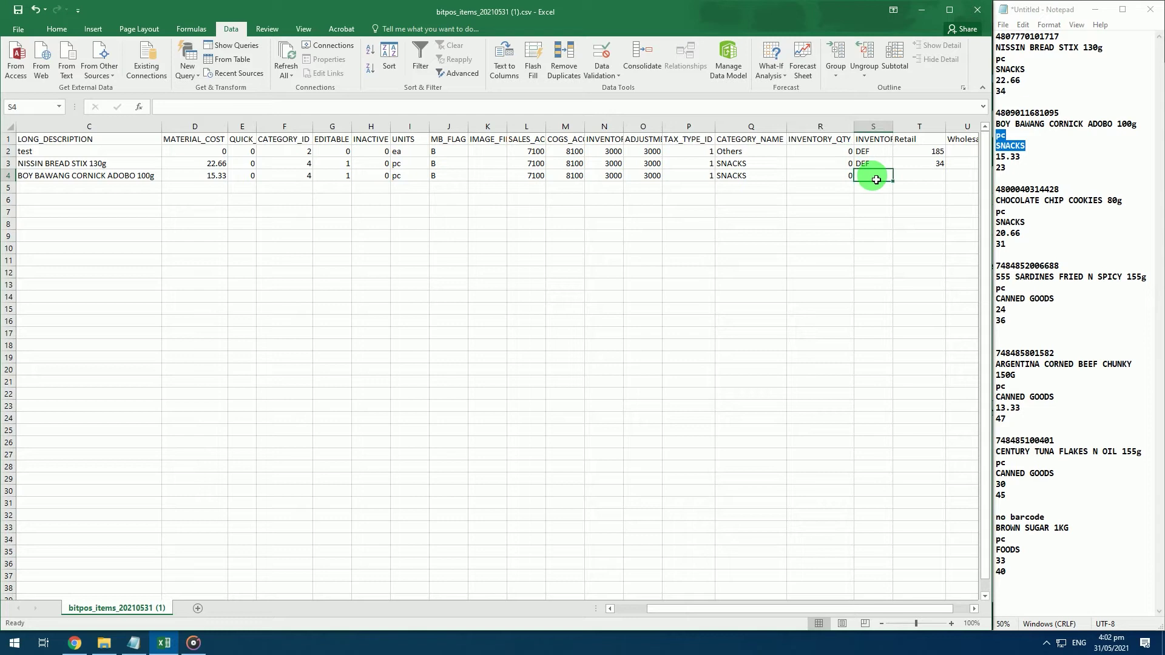
click(878, 167)
drag(892, 170, 890, 180)
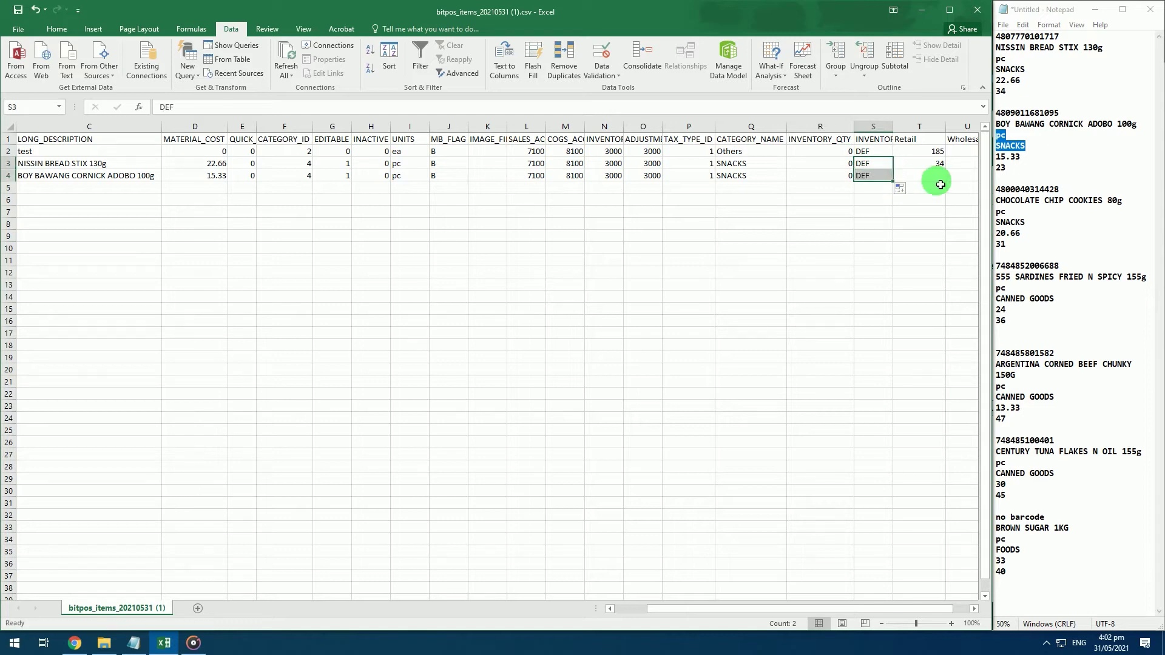
Step: Copy the retail price 23 from the notes into row 4's Retail cell
double_click(1000, 168)
right_click(1002, 172)
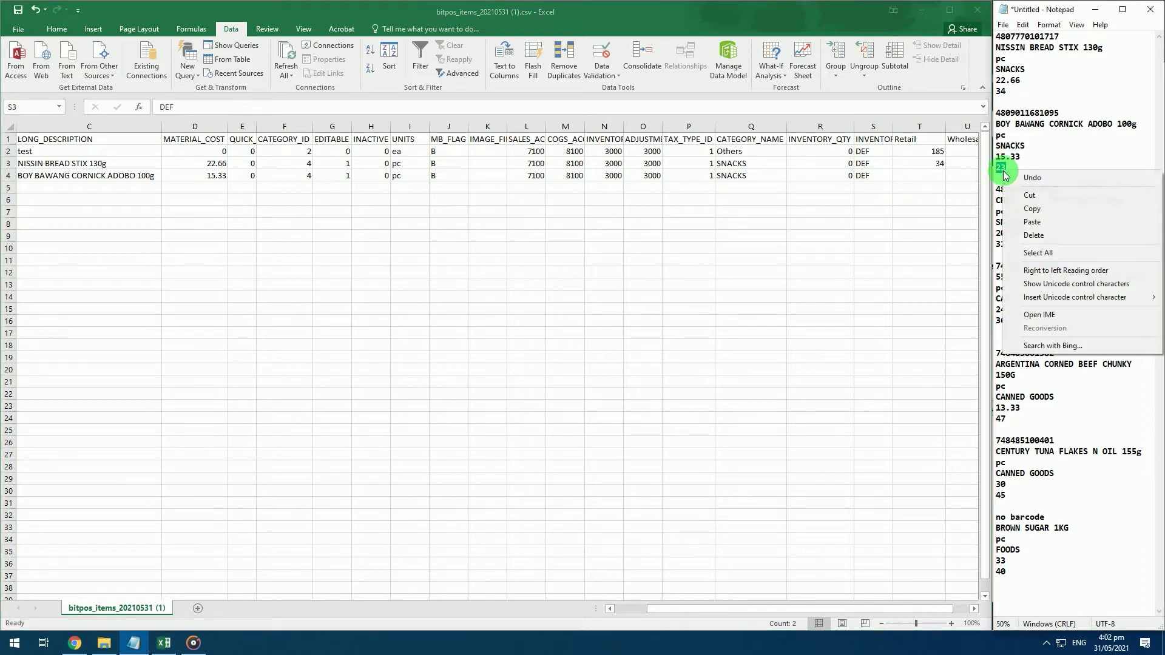
click(1025, 202)
click(940, 176)
right_click(940, 178)
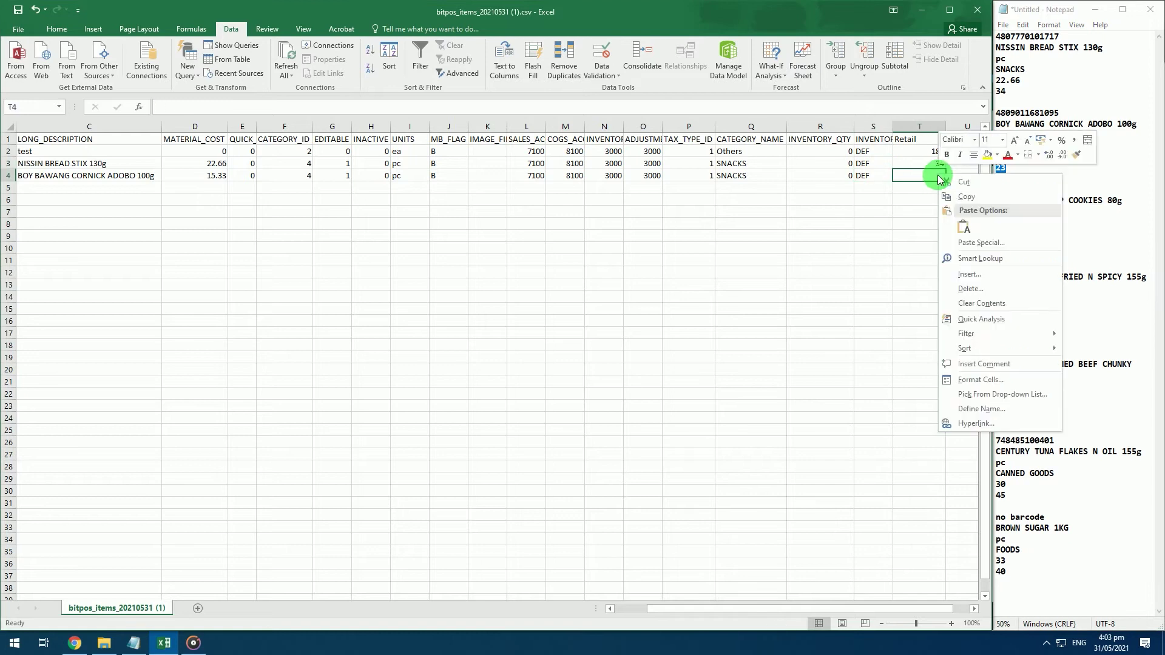
click(961, 233)
click(963, 175)
Step: Fill row 4's wholesale values with 0 and copy the cookies barcode from the notes
drag(853, 610, 866, 610)
drag(827, 163, 884, 182)
drag(822, 611, 730, 609)
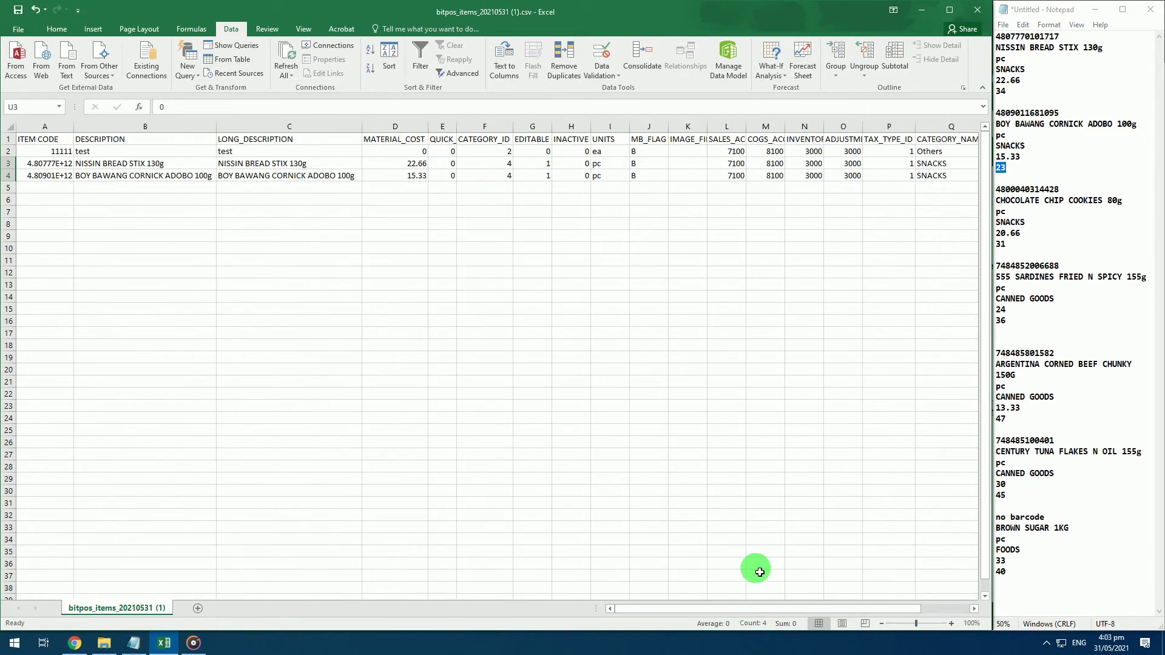
drag(1080, 189, 1006, 190)
right_click(1025, 195)
click(1032, 238)
Step: Enter the cookies barcode as row 5's item code in A5
click(56, 194)
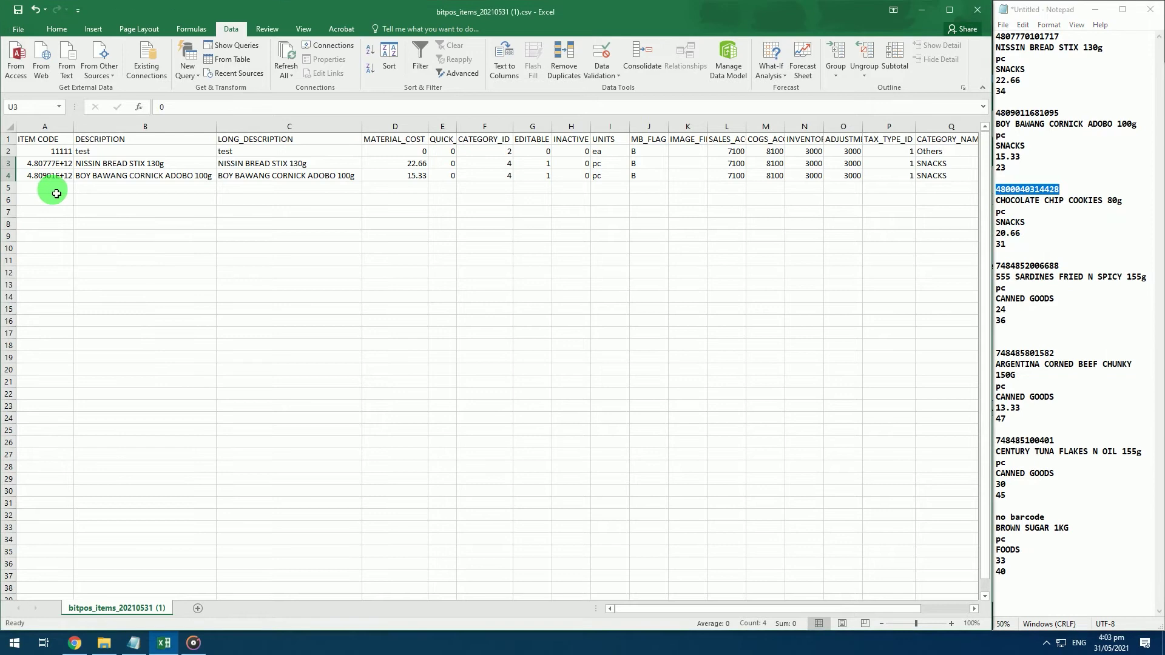
key(F2)
click(650, 609)
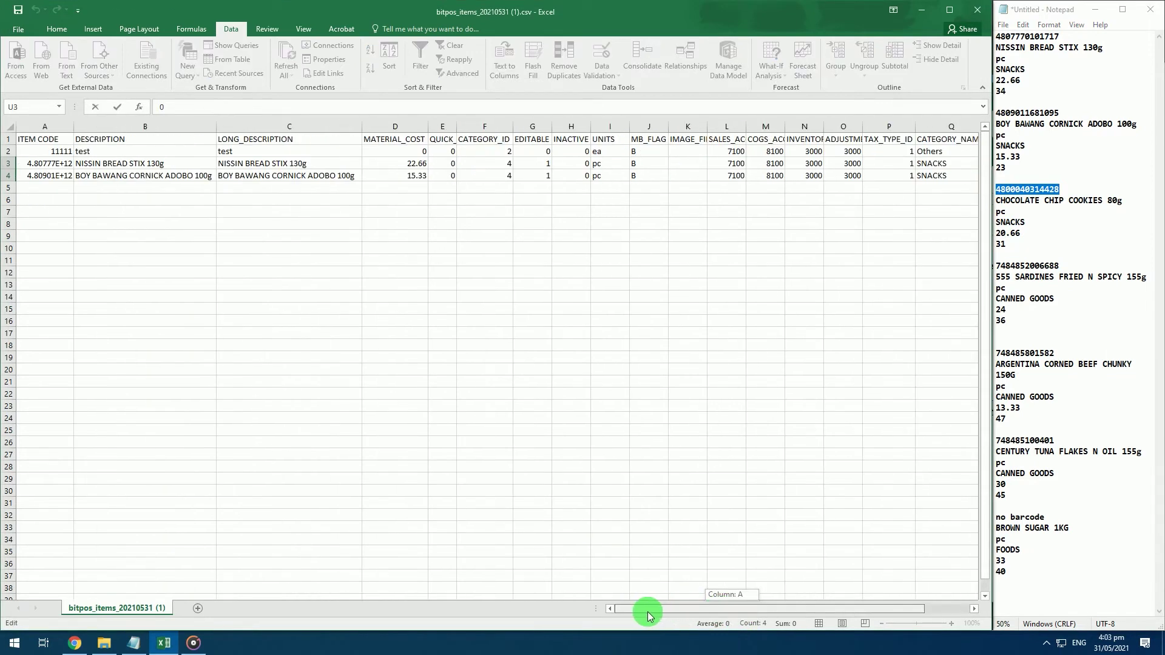
click(59, 190)
click(123, 193)
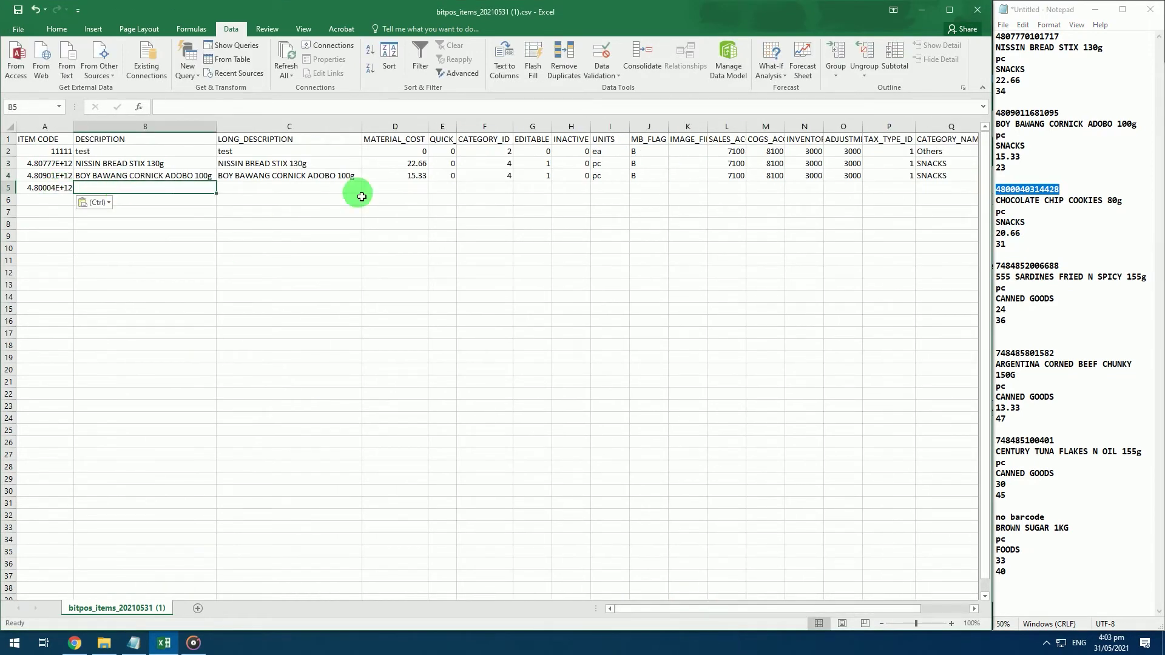
Step: Paste CHOCOLATE CHIP COOKIES 80g into row 5's DESCRIPTION and LONG_DESCRIPTION
drag(1132, 203, 998, 207)
right_click(998, 210)
click(1014, 246)
right_click(185, 190)
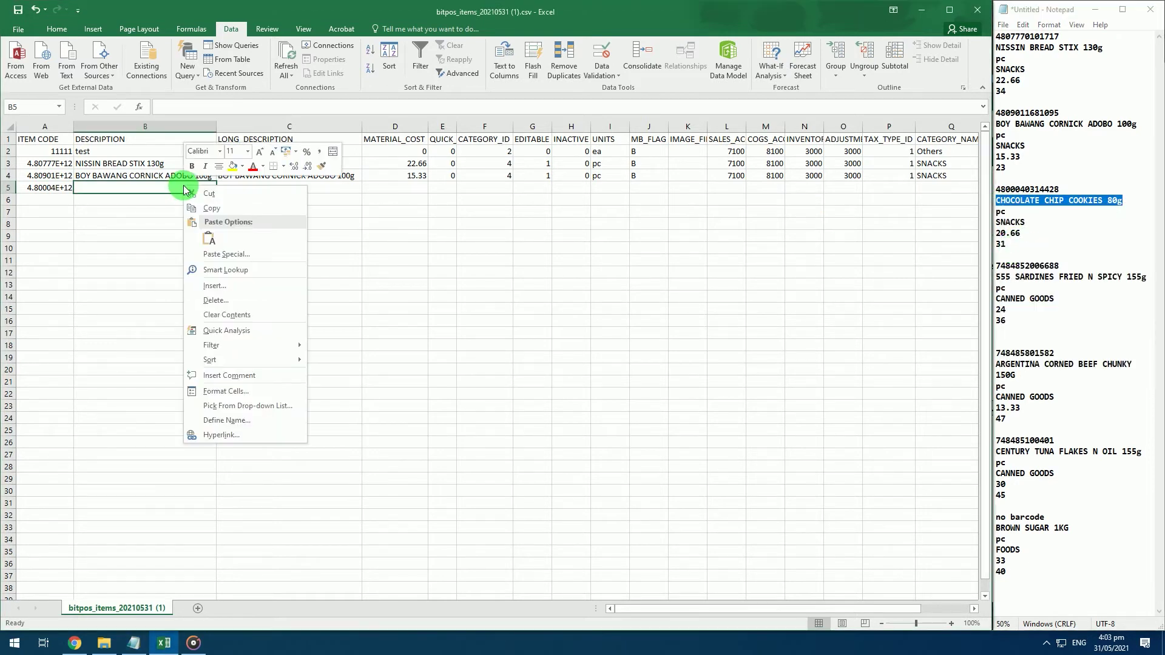
click(214, 239)
drag(222, 198, 340, 190)
Step: Copy the cost 20.66 from the notes into D5
click(403, 190)
drag(996, 222, 1021, 241)
right_click(1009, 234)
click(1020, 265)
click(412, 192)
right_click(413, 192)
click(441, 227)
Step: Fill row 5 with QUICK 0, category ID 4, EDITABLE 1 and INACTIVE 0
click(458, 180)
drag(458, 180, 555, 205)
click(505, 188)
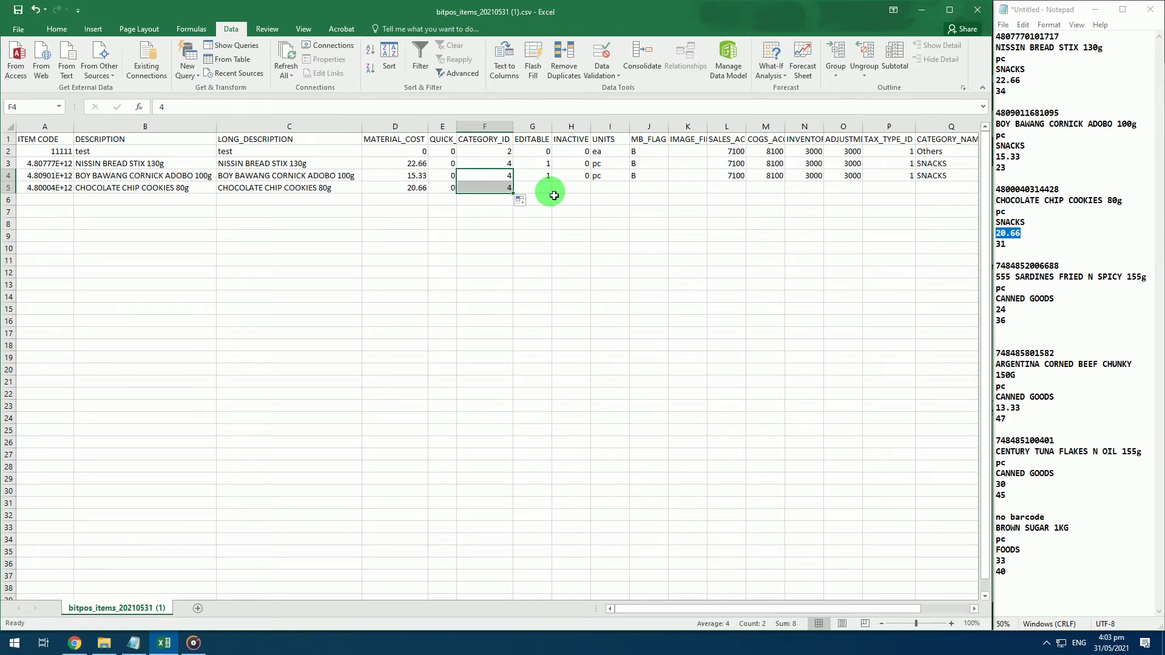
click(549, 190)
text(1)
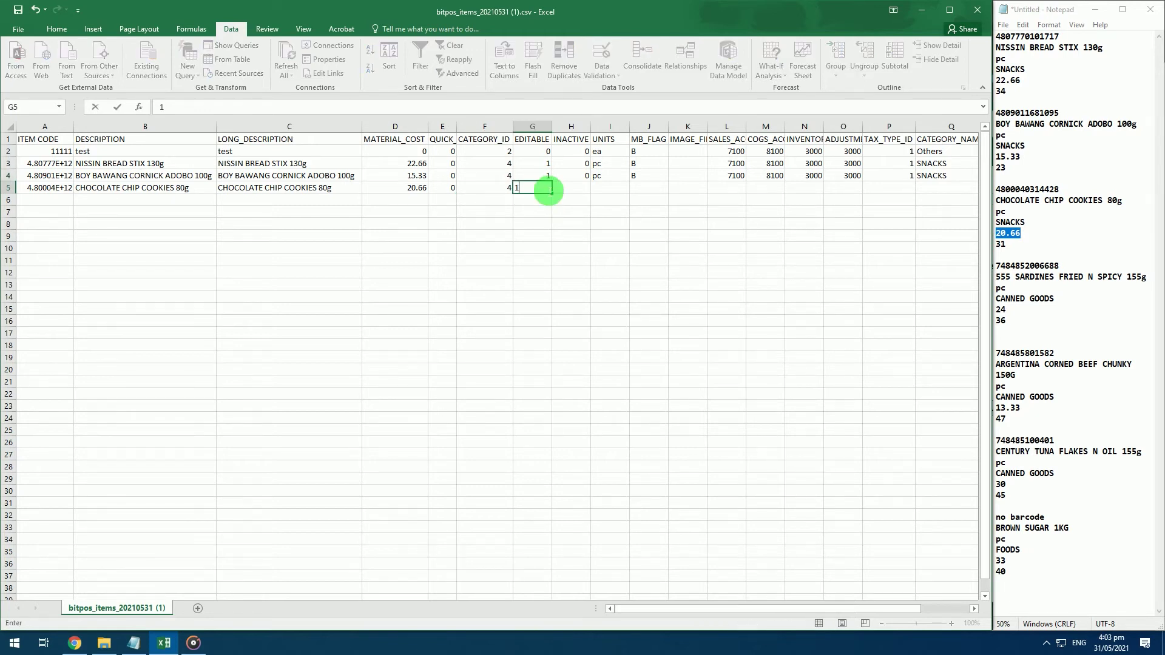
click(581, 193)
text(0)
click(612, 189)
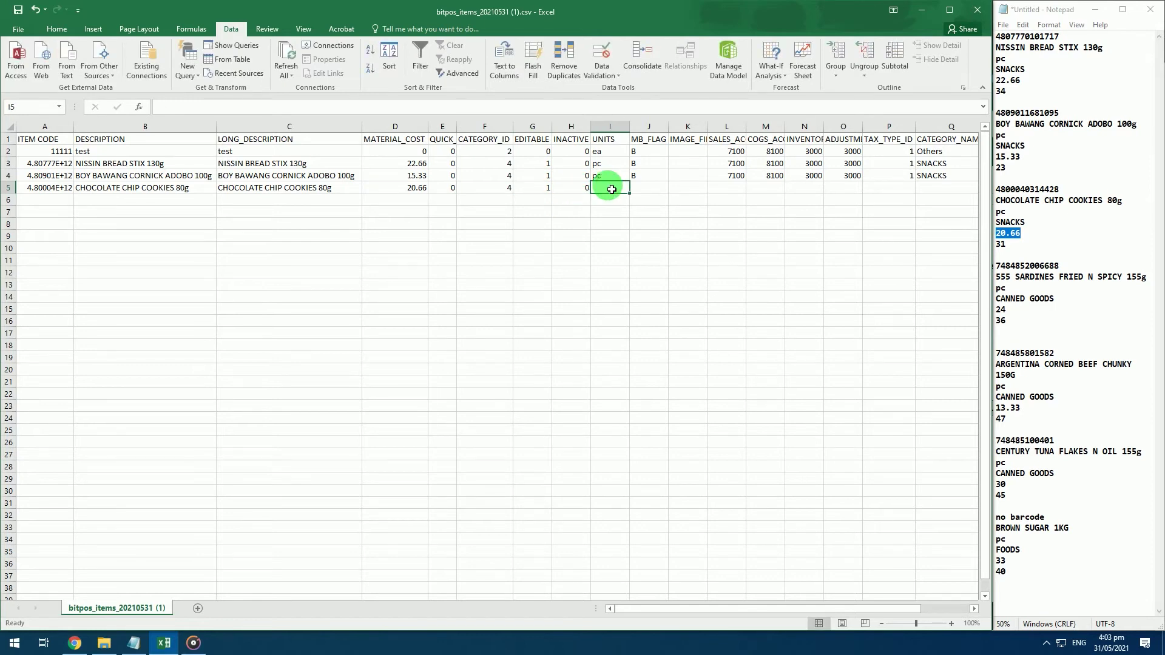
Step: Set row 5's units to pc, MB_FLAG B, fill account codes, tax type 1
drag(632, 182, 629, 191)
click(652, 189)
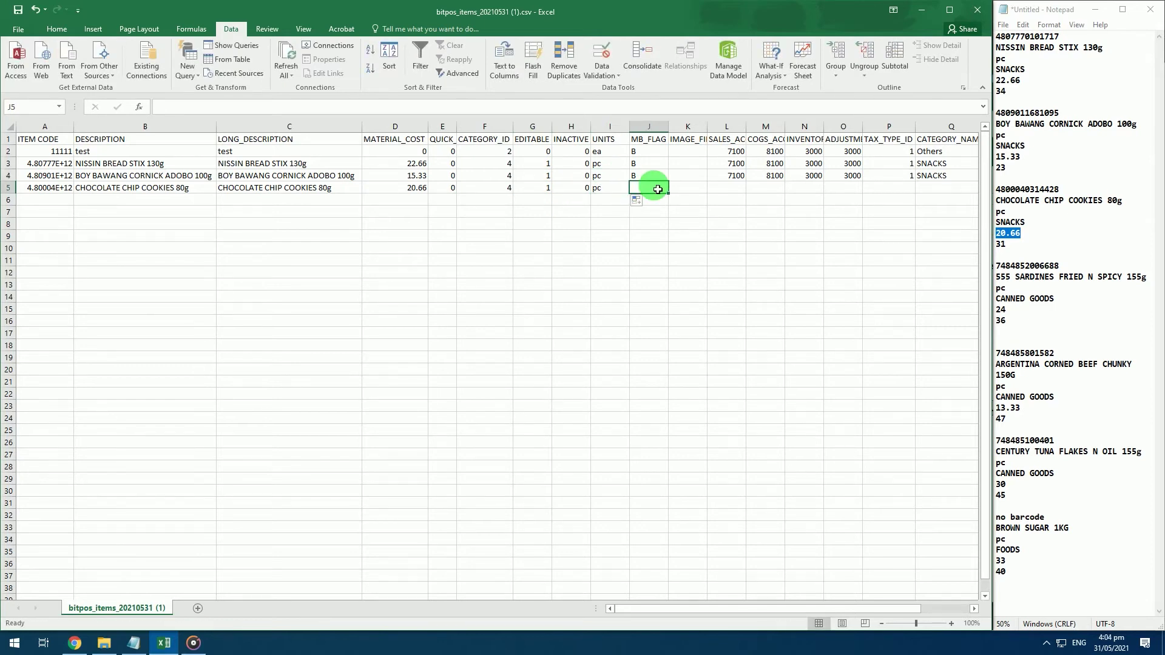
text(B)
drag(734, 177, 868, 193)
click(899, 190)
text(1)
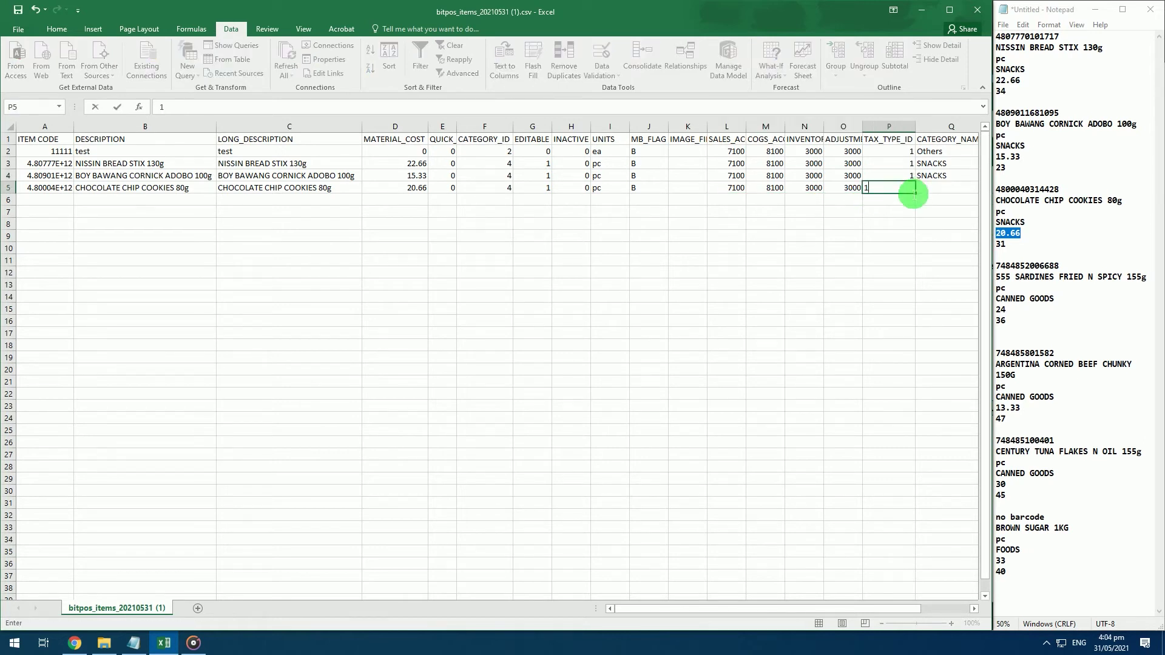
Step: Fill SNACKS category, inventory quantity 0 and location DEF into row 5
click(947, 176)
drag(880, 609, 921, 601)
drag(787, 181, 785, 192)
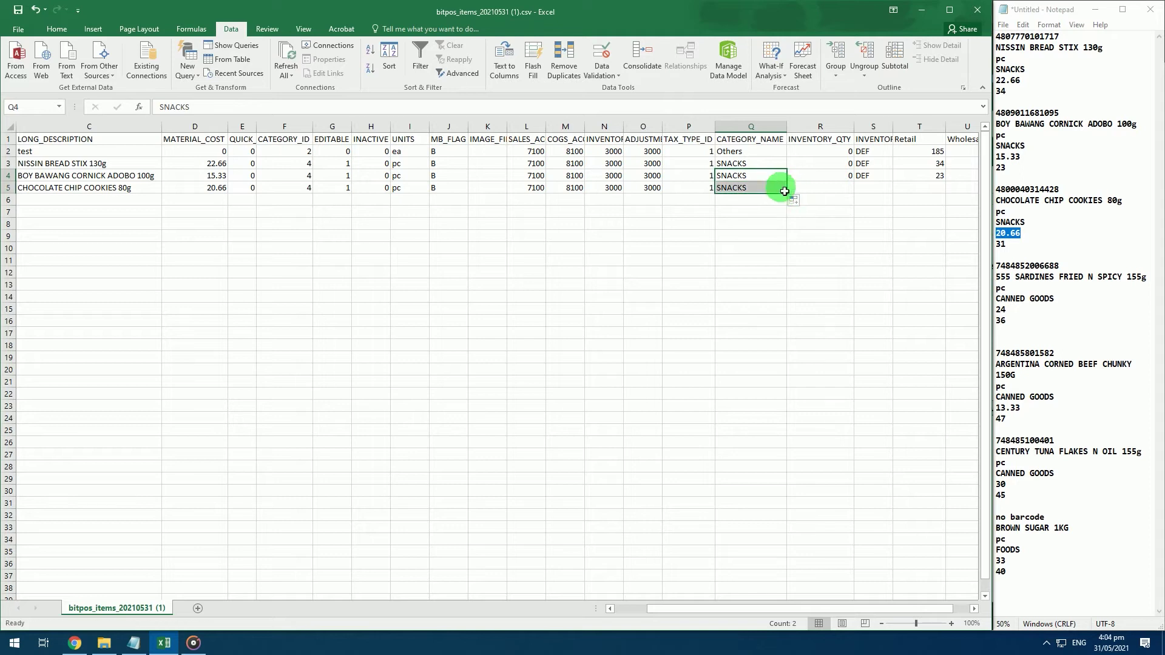
click(852, 191)
text(0)
click(869, 181)
drag(892, 182, 892, 189)
Step: Enter 31 as row 5's retail price and select the sardines barcode in the notes
click(934, 193)
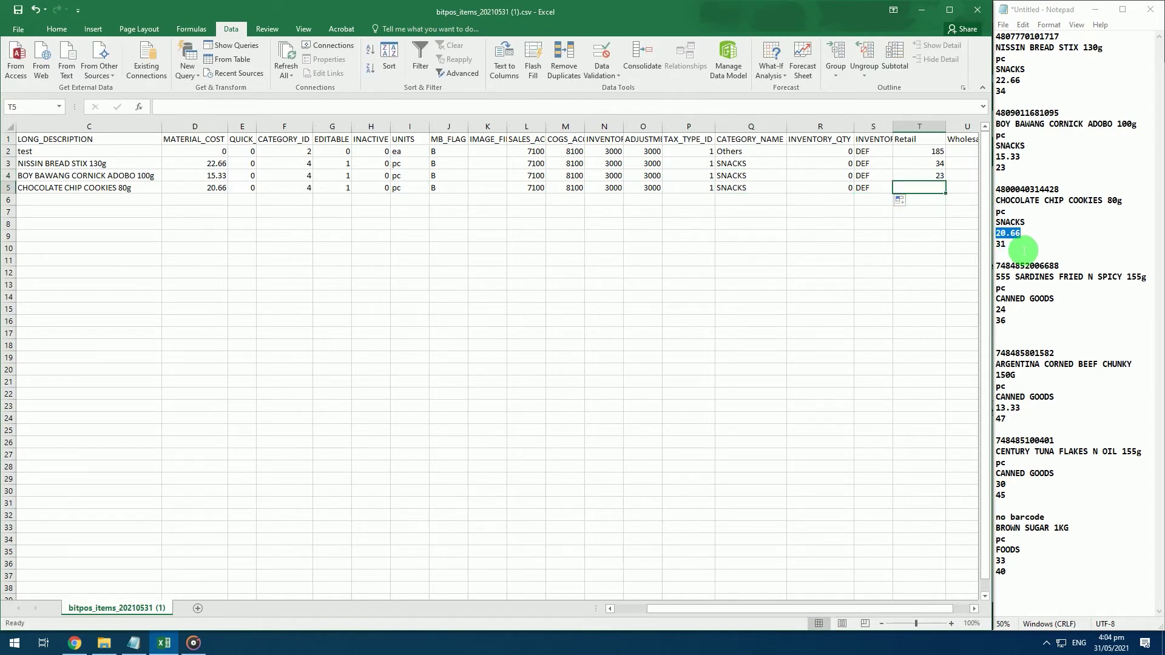
double_click(1001, 244)
right_click(1005, 246)
click(1029, 278)
text(31)
click(932, 208)
drag(730, 609, 658, 608)
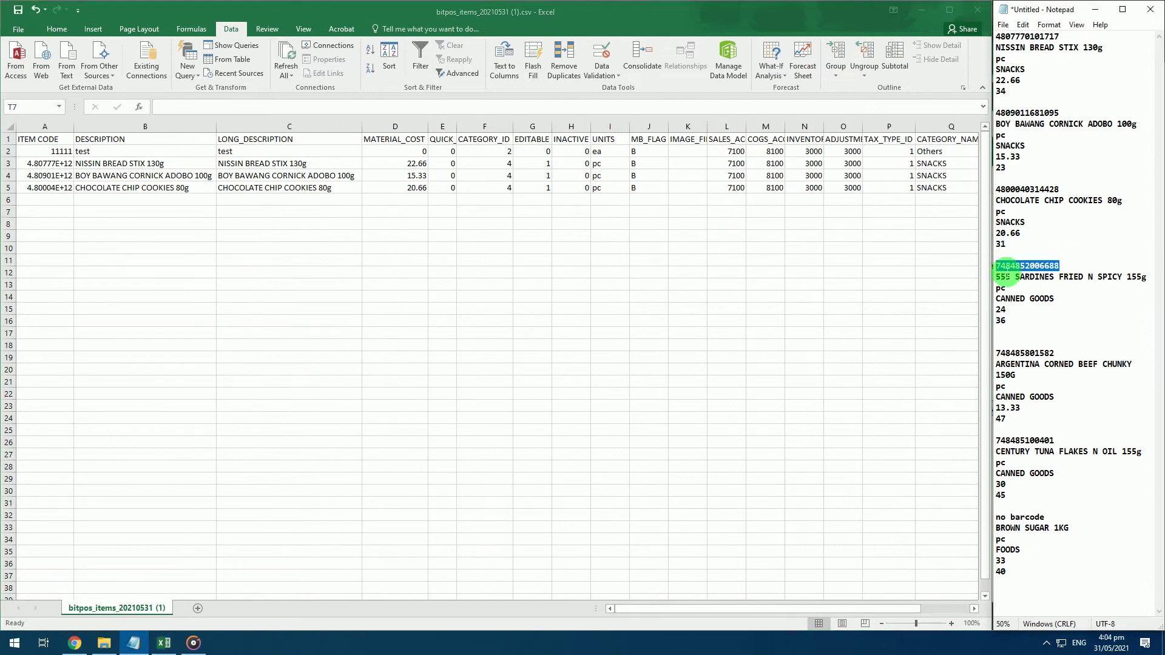
drag(1063, 267, 1003, 271)
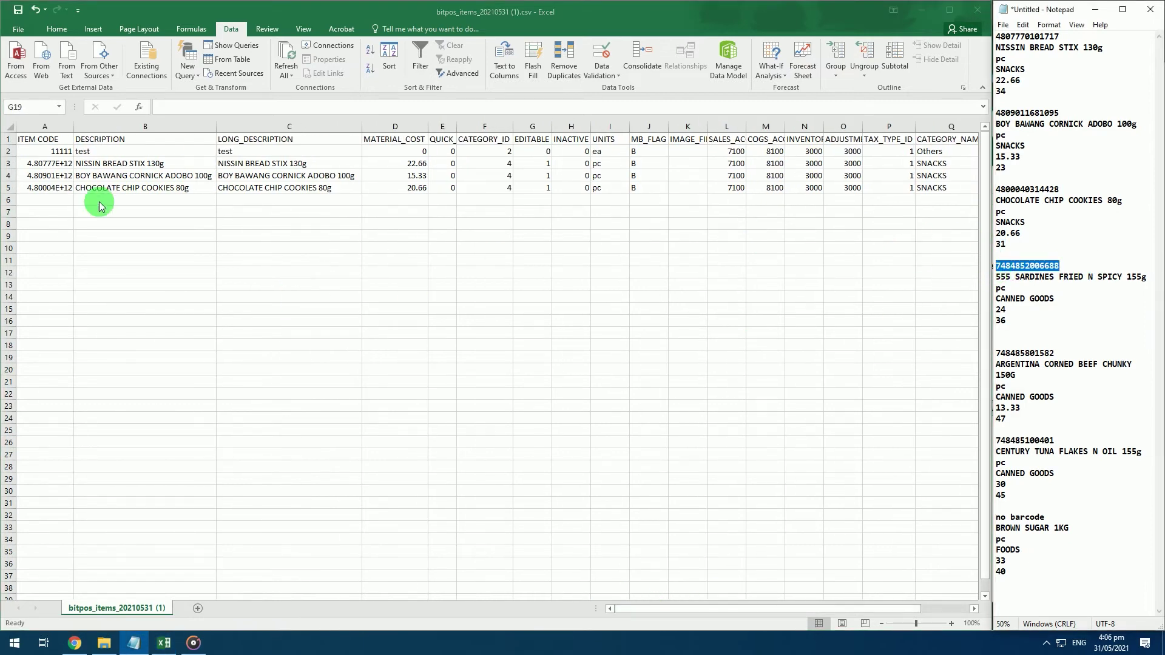
Step: Enter 555 SARDINES FRIED N SPICY 155g as row 6's description and long description, with cost 24 and QUICK 0
click(64, 204)
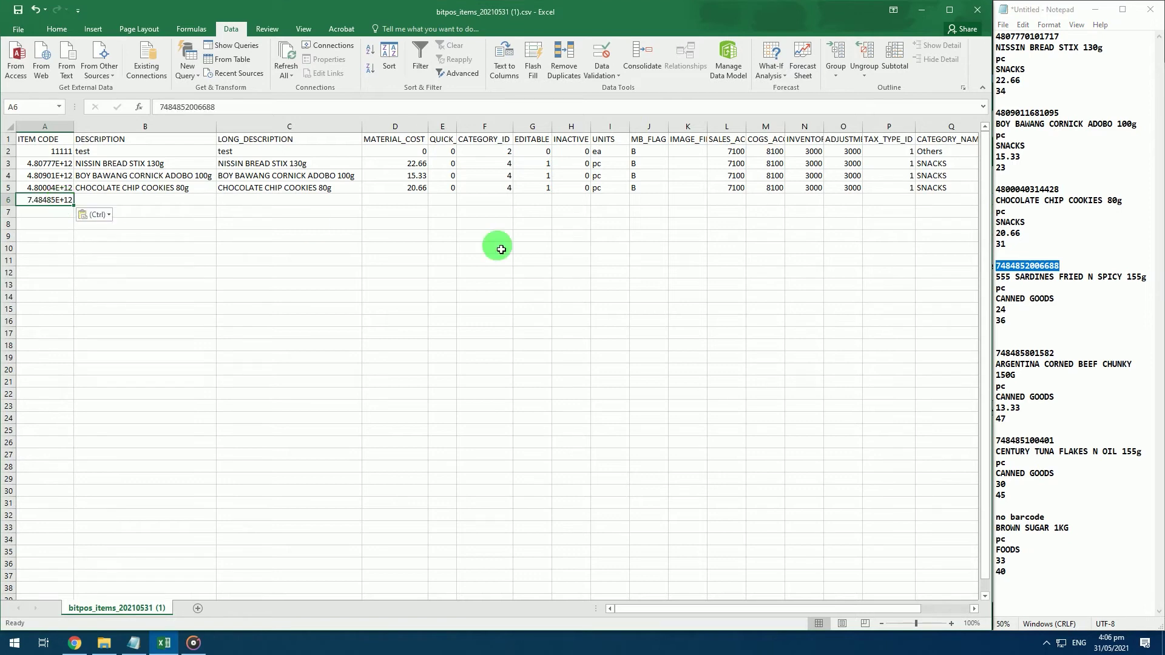
drag(1145, 277, 971, 276)
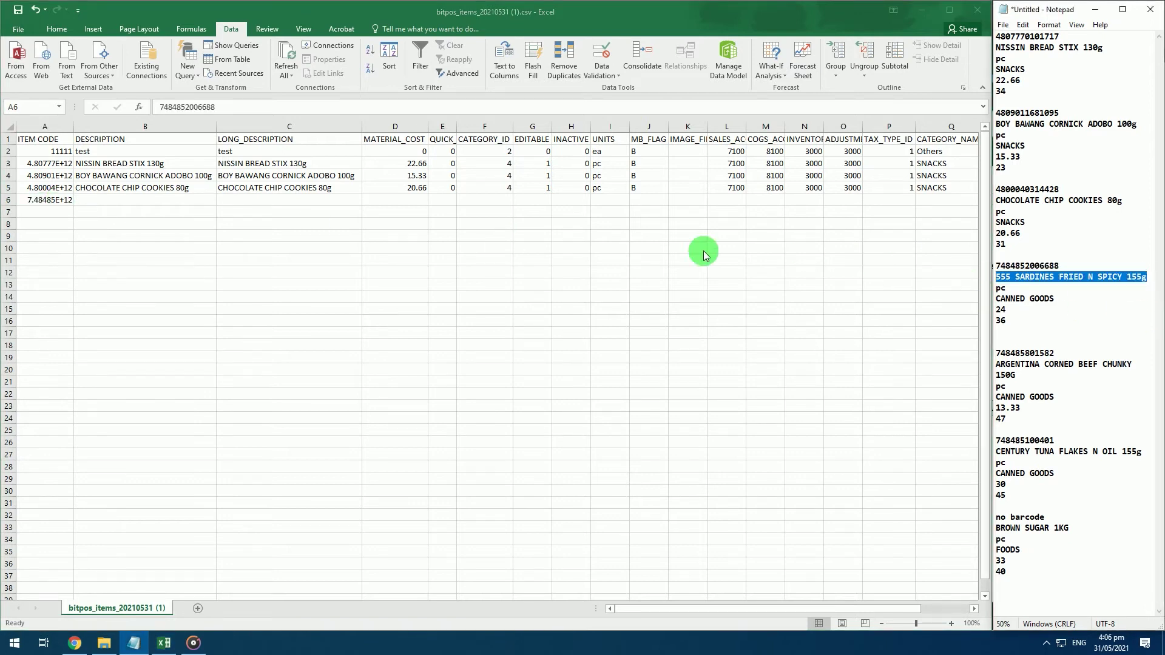
click(160, 203)
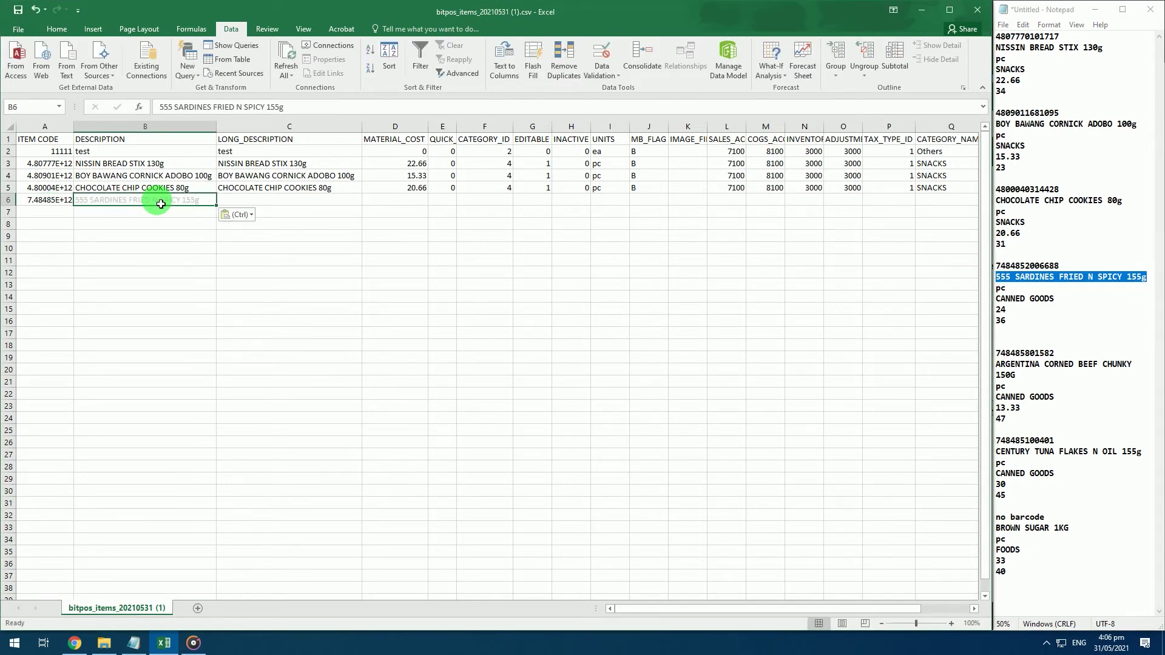
drag(216, 205, 333, 210)
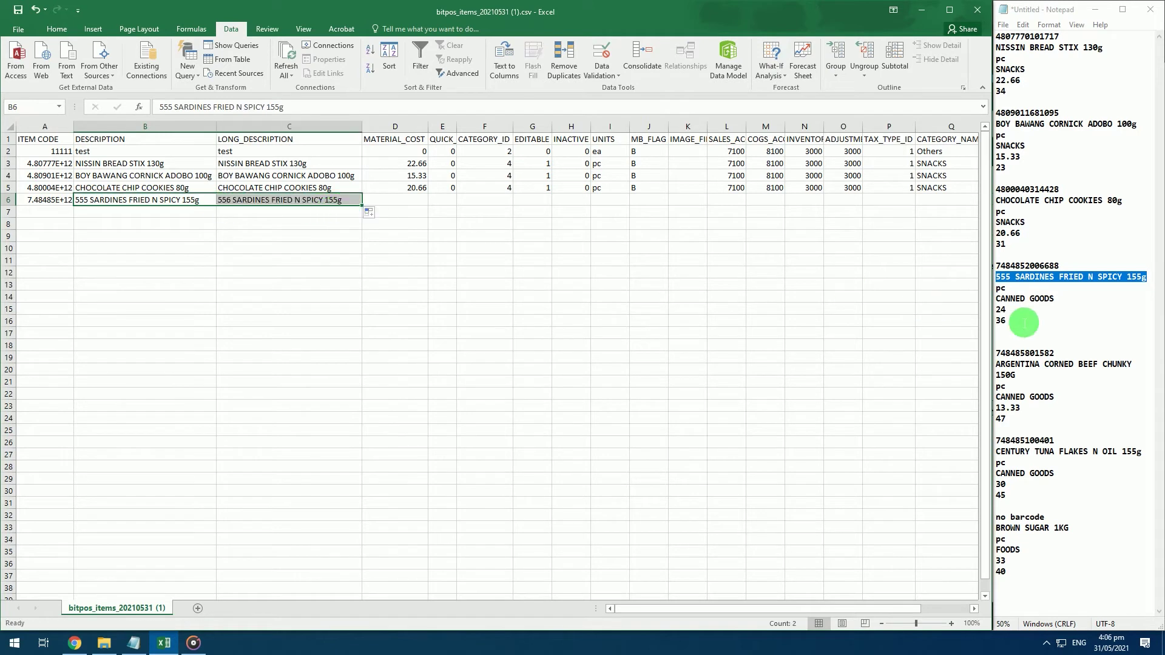
drag(1009, 310, 980, 312)
click(417, 200)
key(ctrl+v)
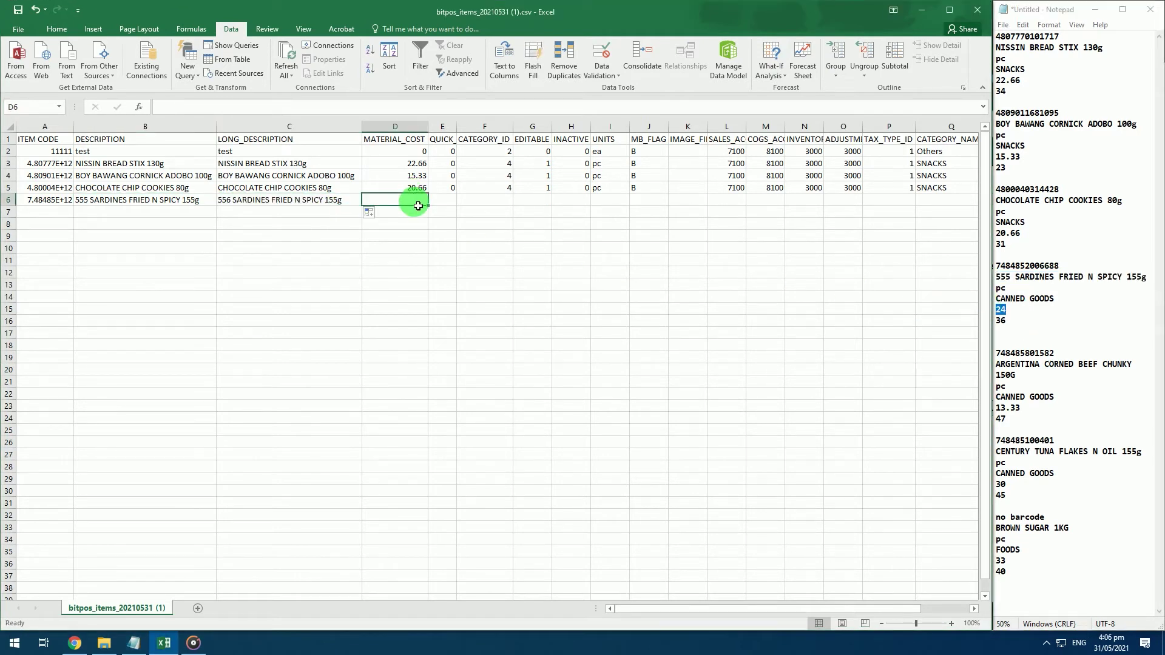
key(Right)
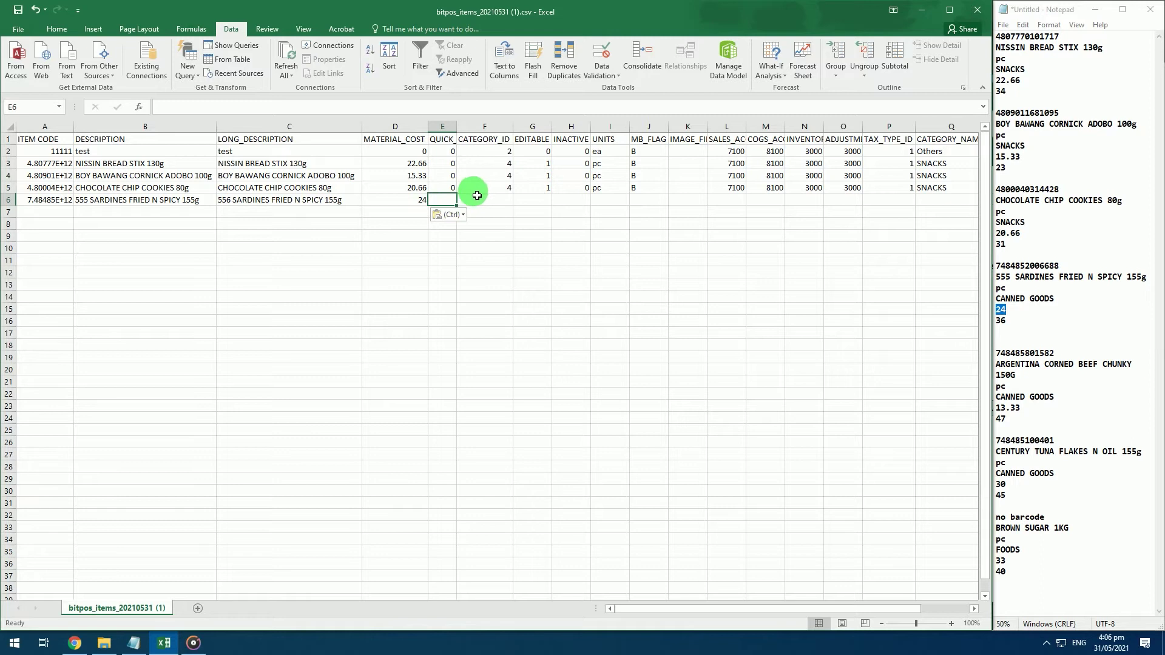
drag(463, 203, 480, 203)
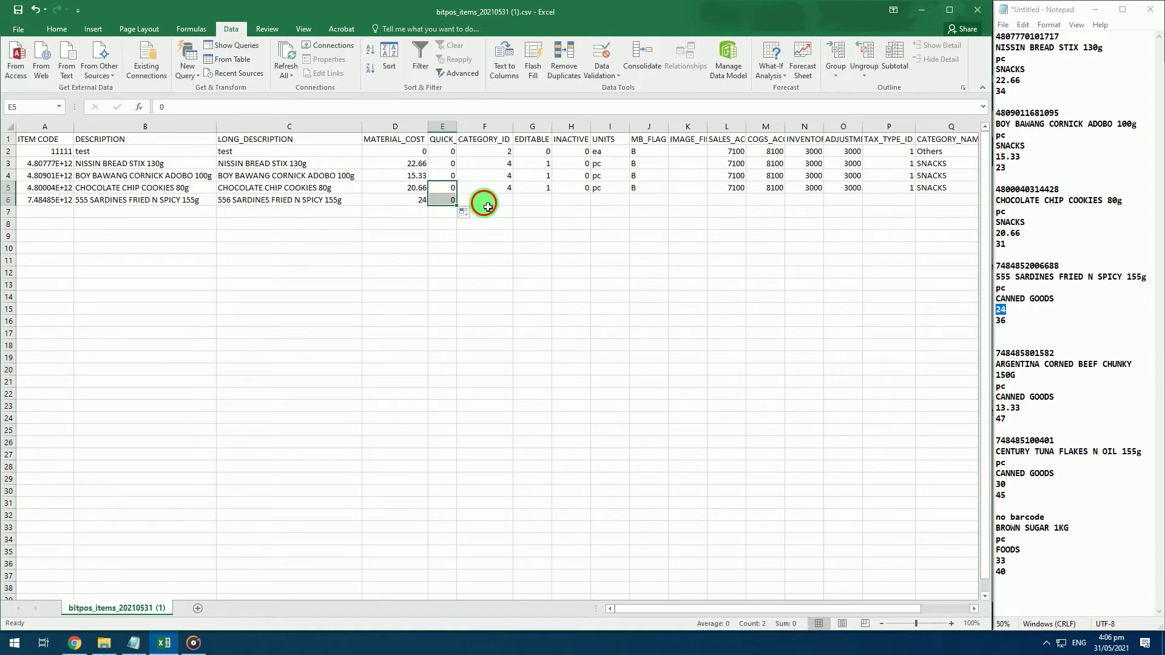
Step: Look up CANNED GOODS in the BITPOS categories and set row 6's CATEGORY_ID to 5
click(508, 188)
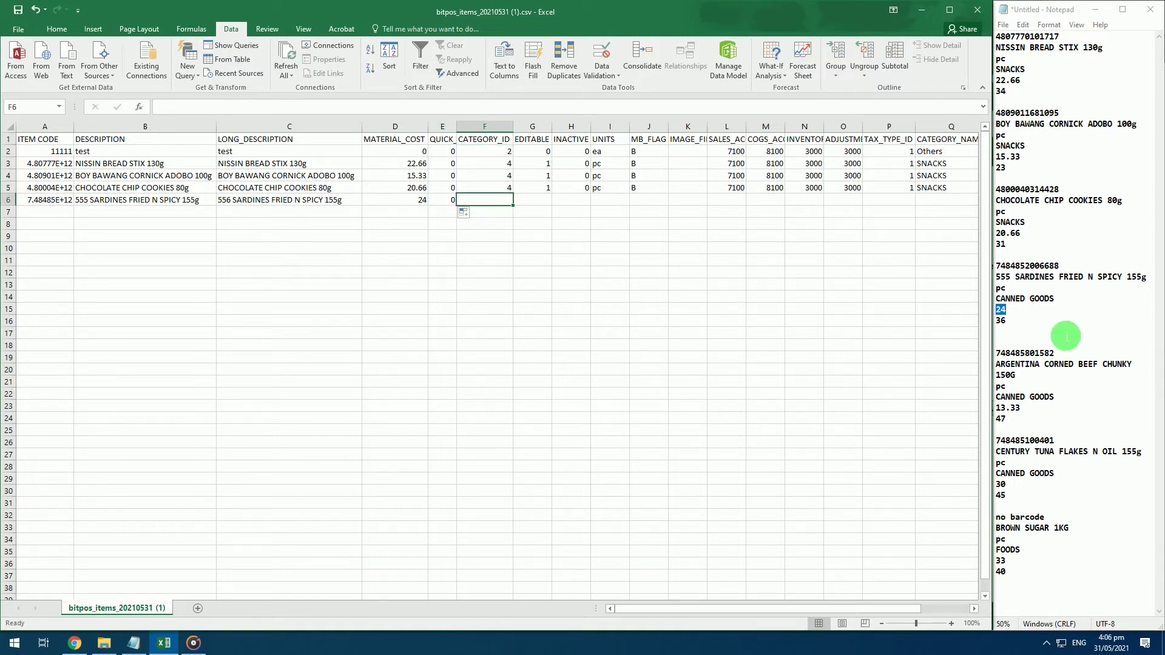
click(1063, 301)
click(504, 198)
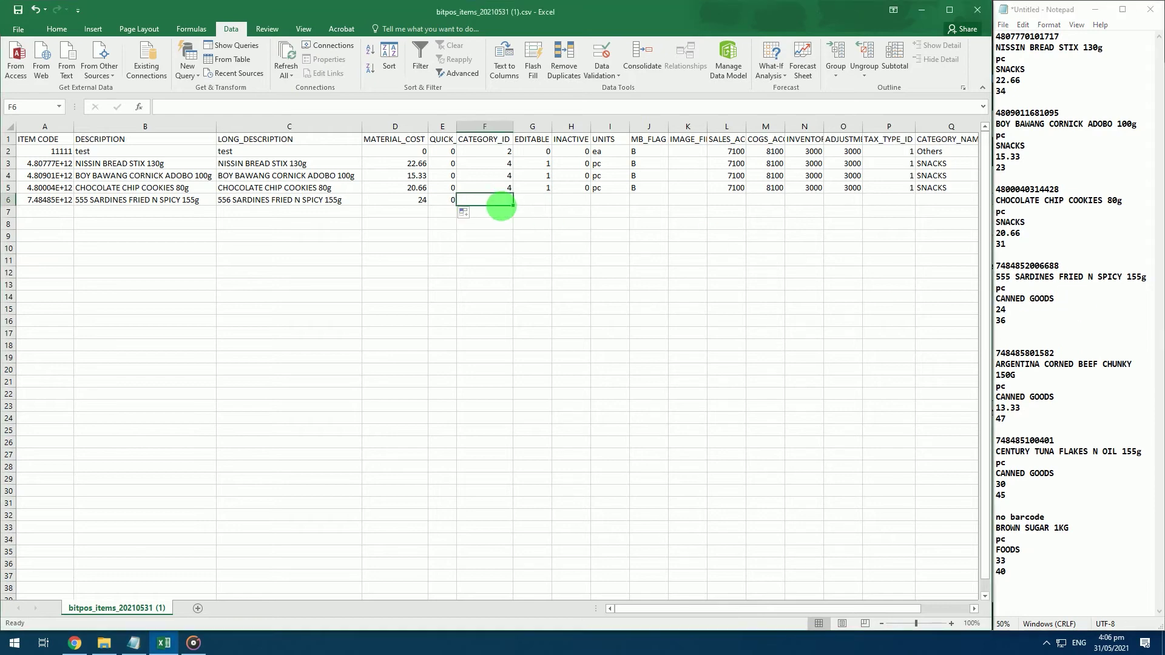
click(74, 644)
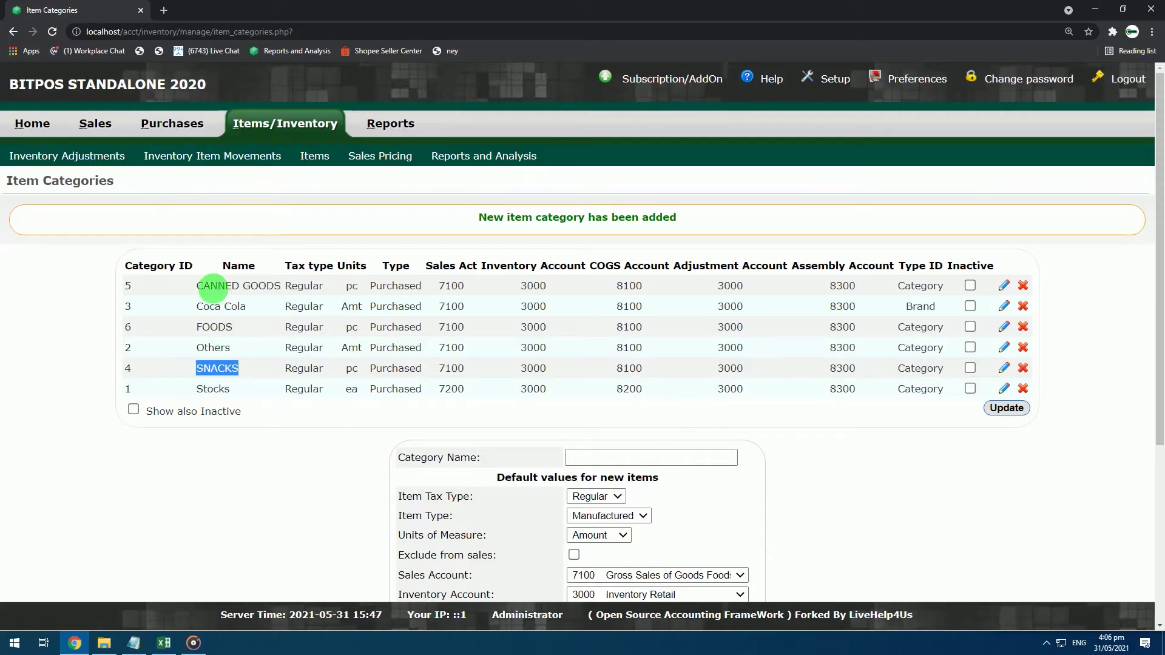
drag(196, 286, 261, 286)
click(130, 288)
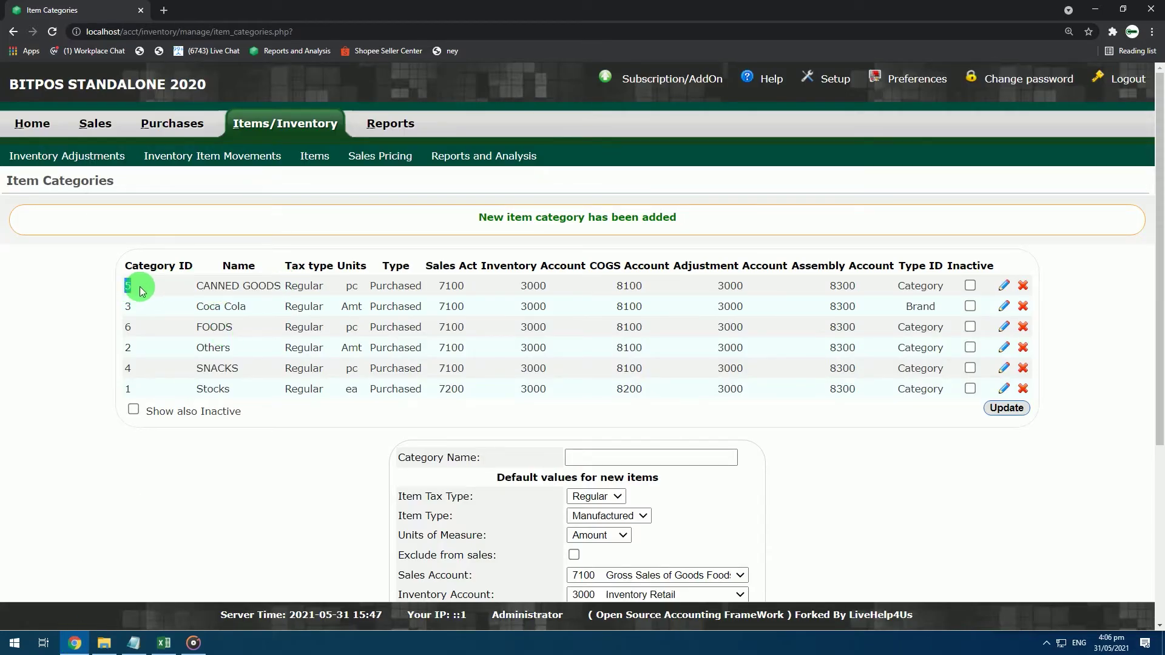
click(164, 643)
click(506, 203)
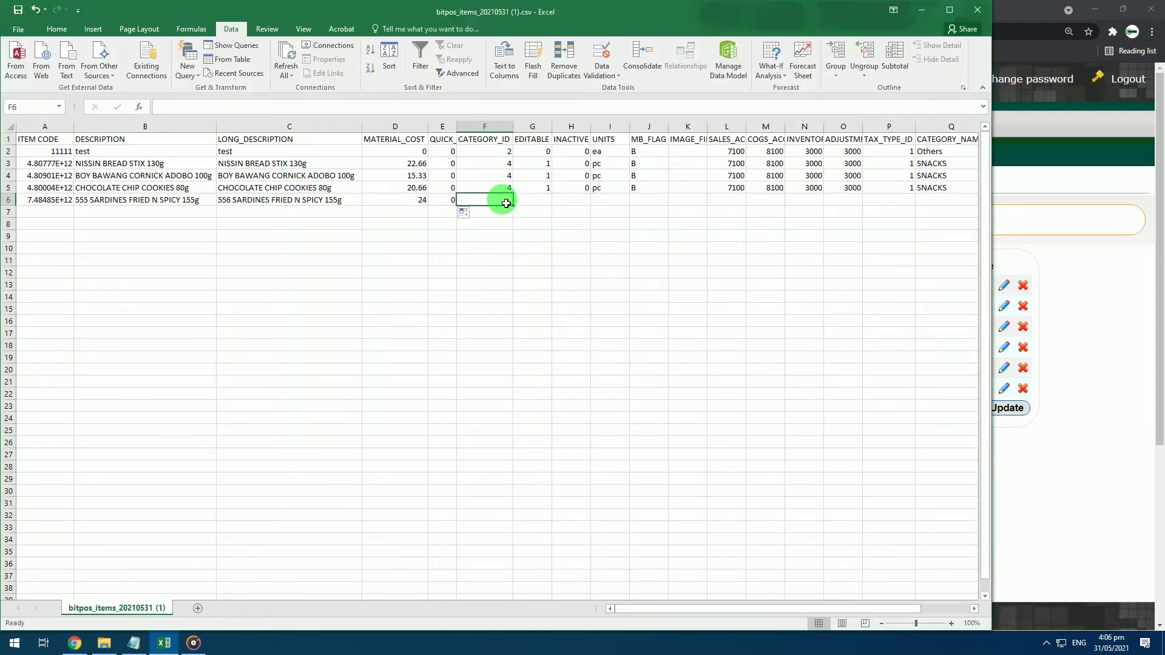
text(5)
key(Tab)
Step: Copy row 5's EDITABLE 1, INACTIVE 0 and units-through-tax-type values into row 6
drag(556, 199, 916, 204)
click(580, 189)
click(620, 193)
drag(793, 609, 829, 609)
Step: Enter CANNED GOODS as row 6's CATEGORY_NAME
click(767, 193)
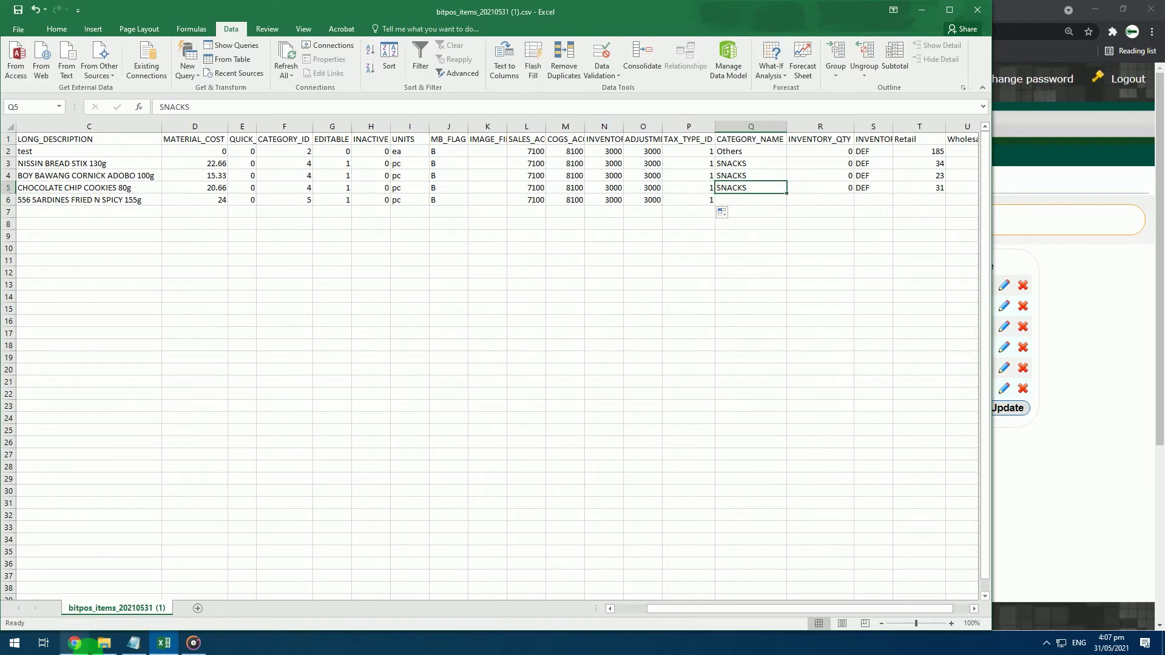
click(134, 644)
drag(1086, 299, 996, 298)
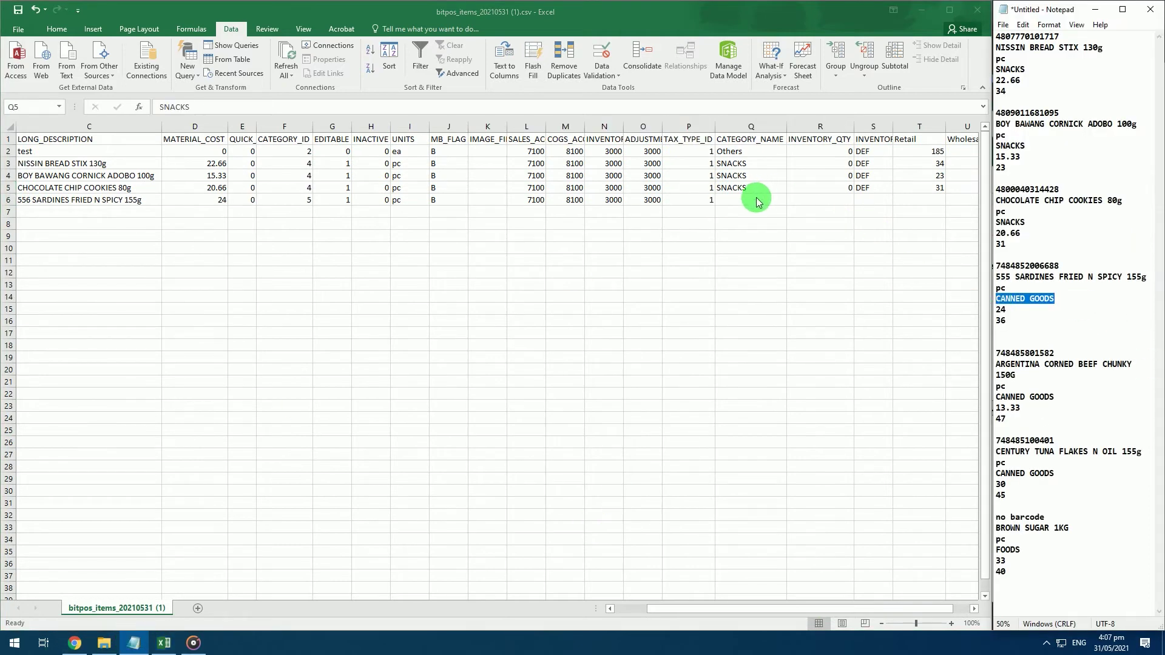
drag(758, 195, 759, 210)
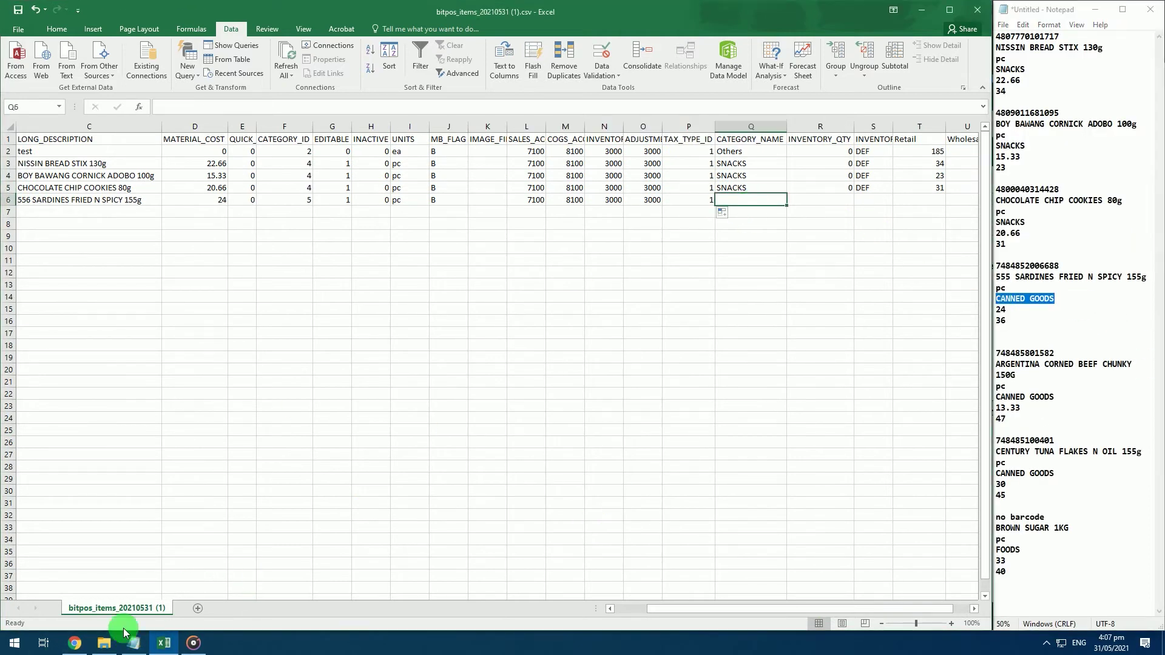
click(74, 644)
drag(198, 279, 285, 296)
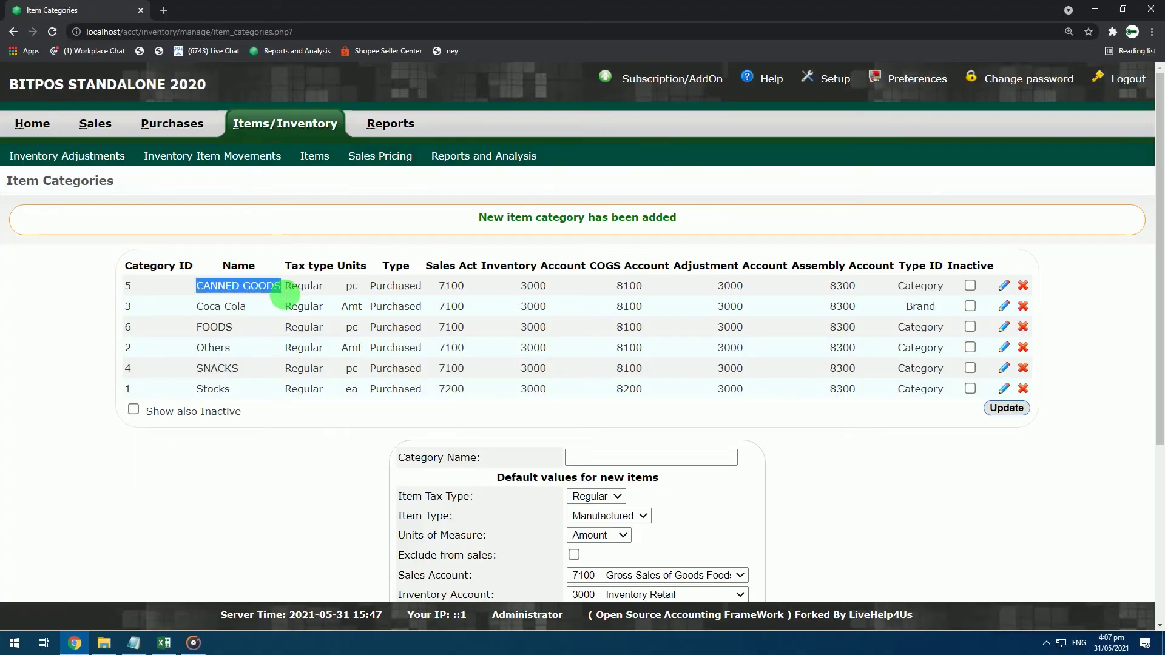
click(164, 644)
right_click(741, 203)
click(761, 251)
click(780, 205)
text(canne)
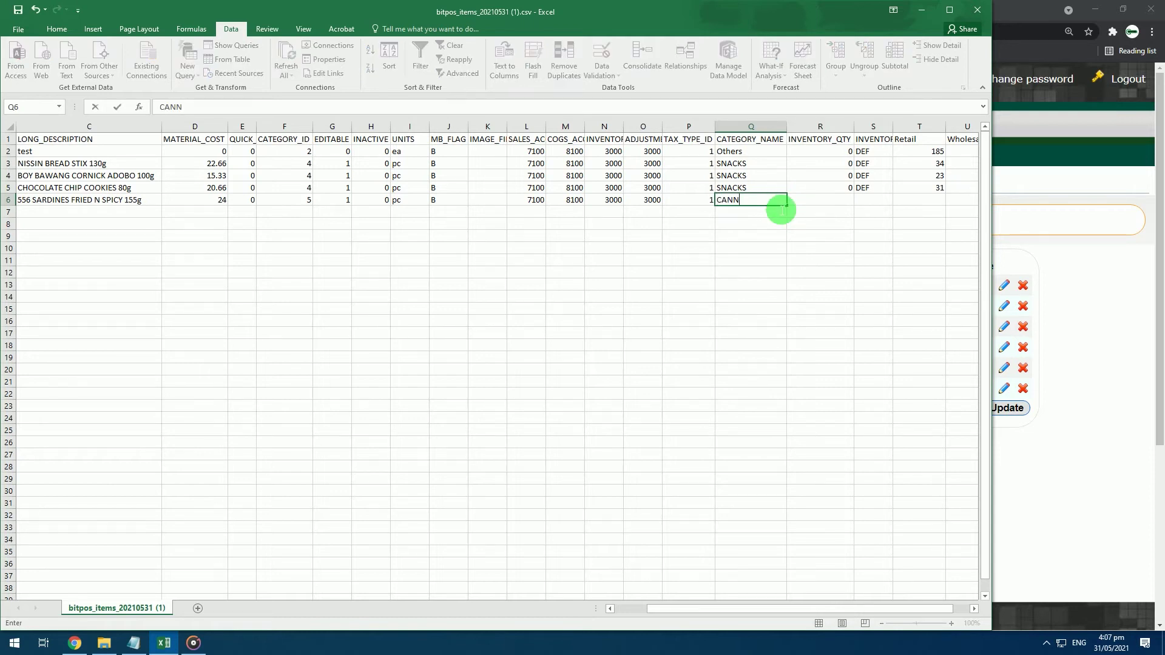
Step: Fill the inventory quantity and location values down into row 6 as copied cells
drag(838, 187, 888, 219)
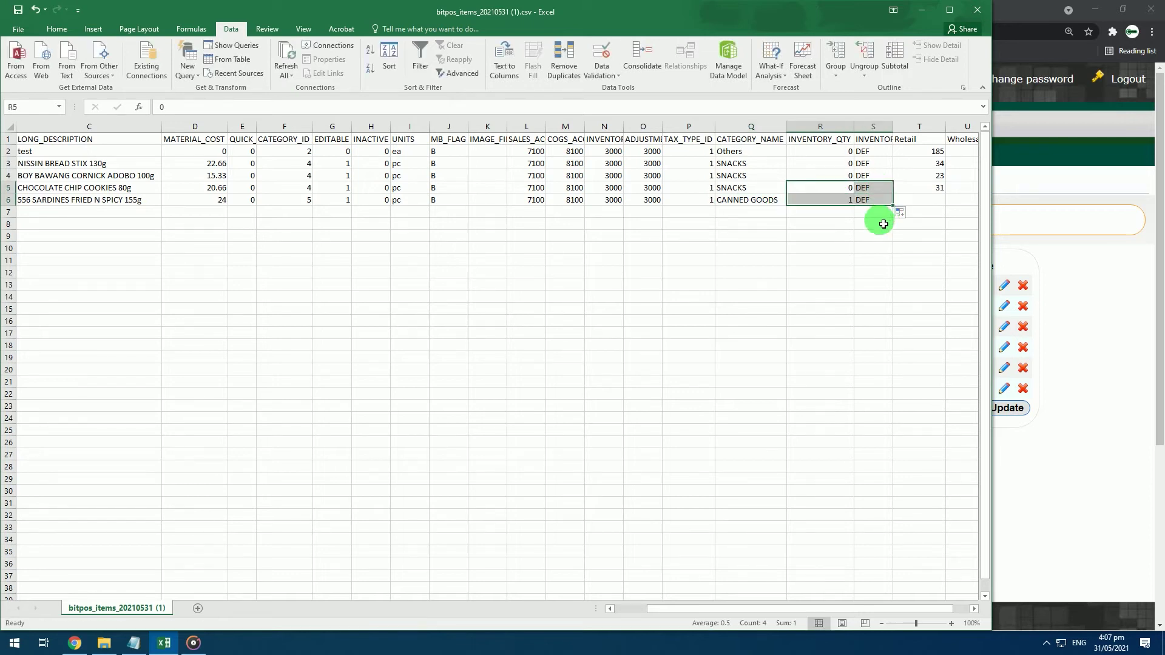
click(899, 213)
click(904, 228)
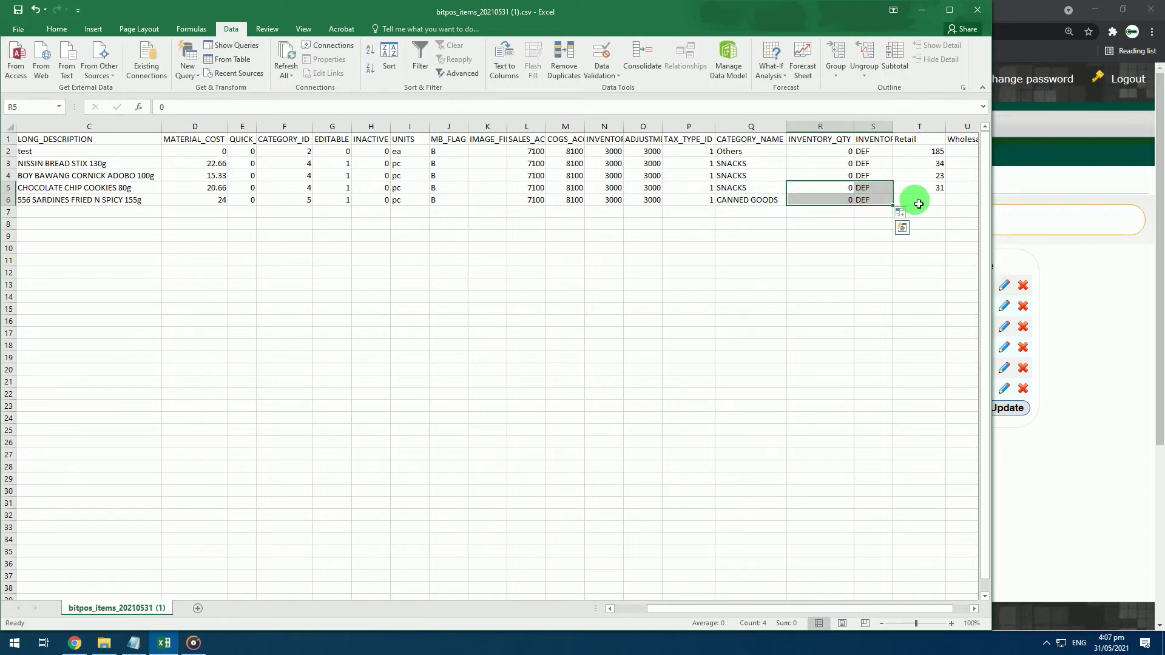
Step: Paste the retail price 36 from the notes into row 6's Retail cell
click(922, 204)
click(134, 642)
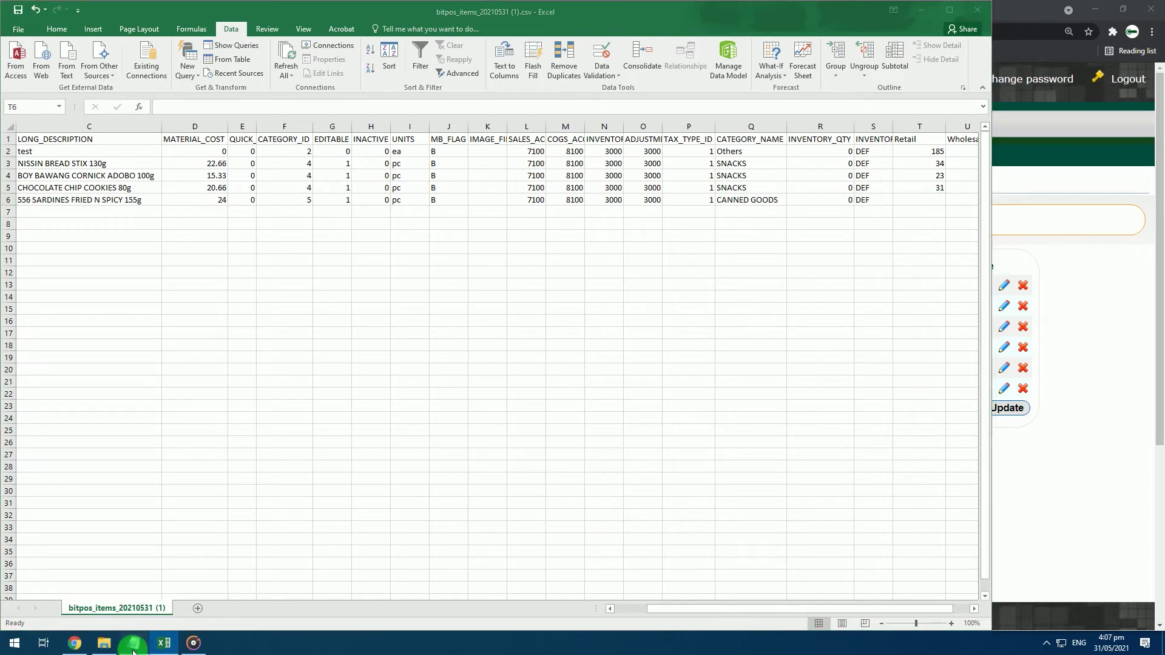
drag(1036, 325, 975, 320)
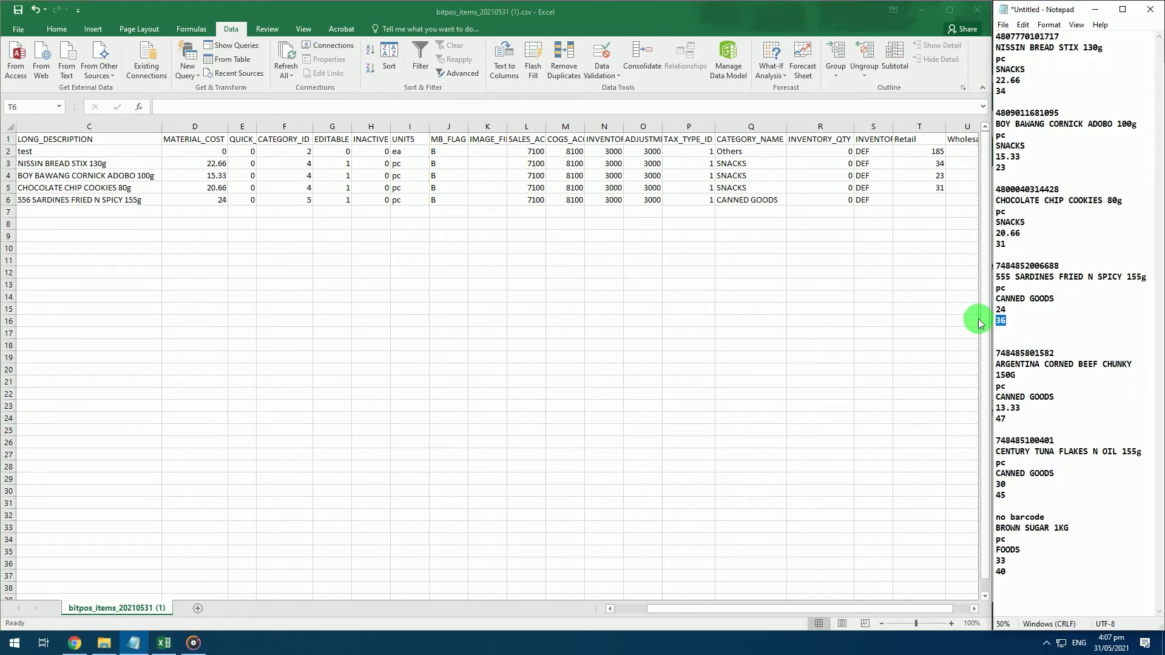
right_click(1017, 326)
click(1031, 357)
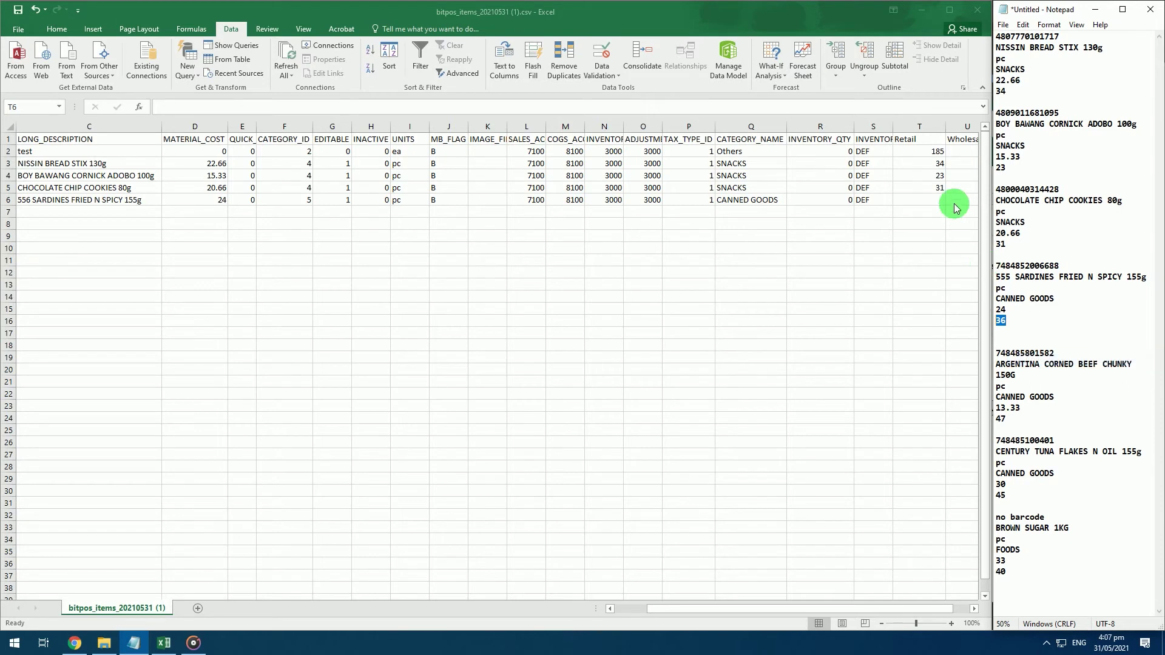
click(929, 201)
right_click(927, 204)
click(952, 255)
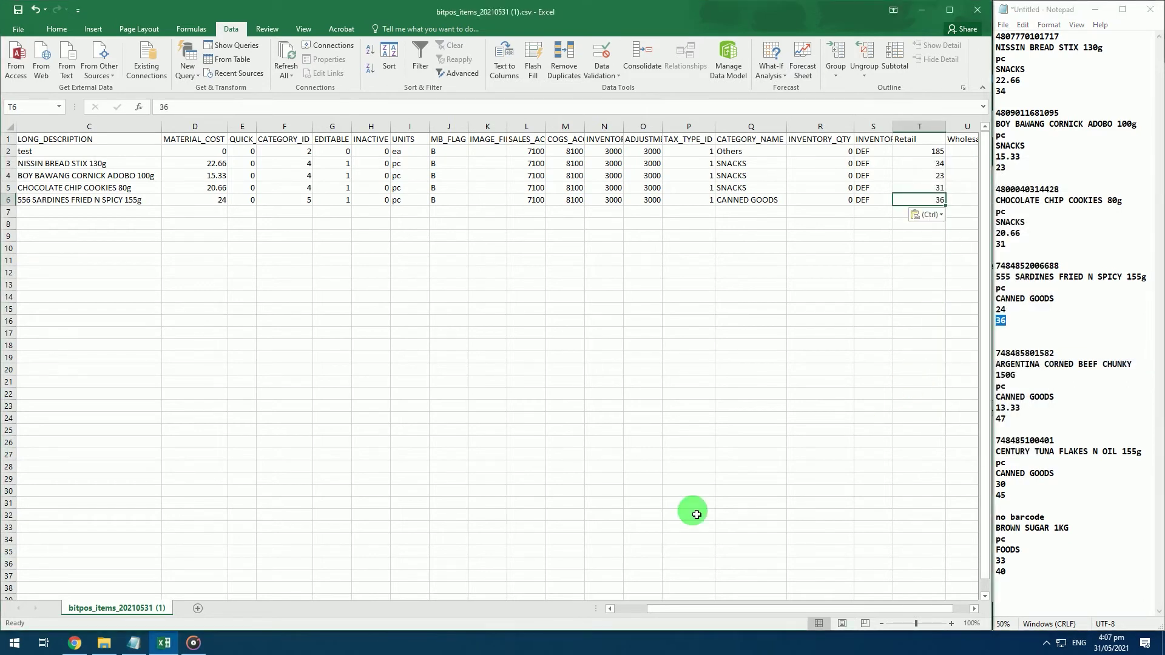
drag(678, 609, 695, 610)
drag(827, 176, 886, 205)
drag(739, 612, 613, 610)
drag(1072, 357, 973, 358)
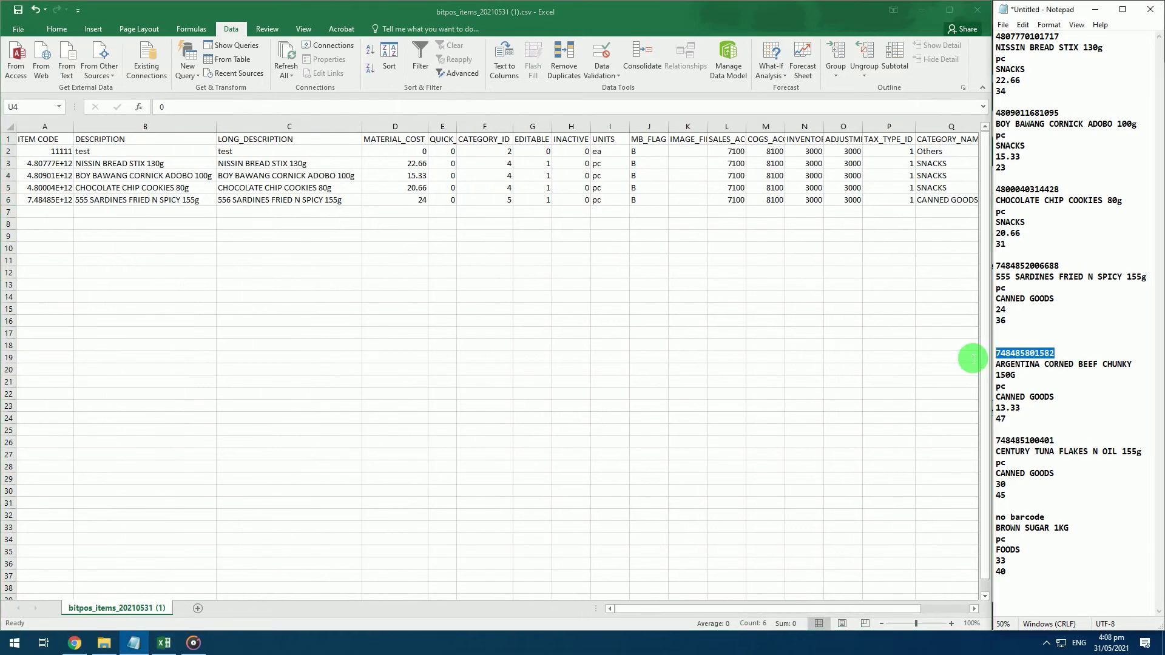
Step: Paste ARGENTINA CORNED BEEF CHUNKY as row 7's description and long description
click(45, 210)
key(F2)
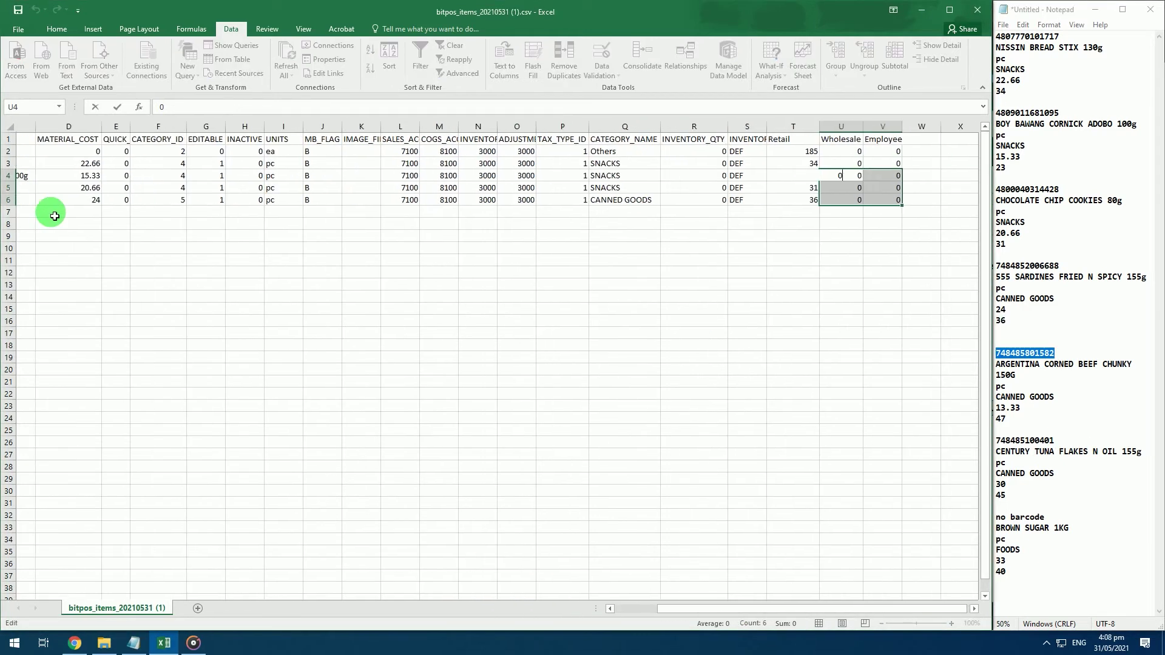
drag(789, 610, 663, 607)
click(61, 217)
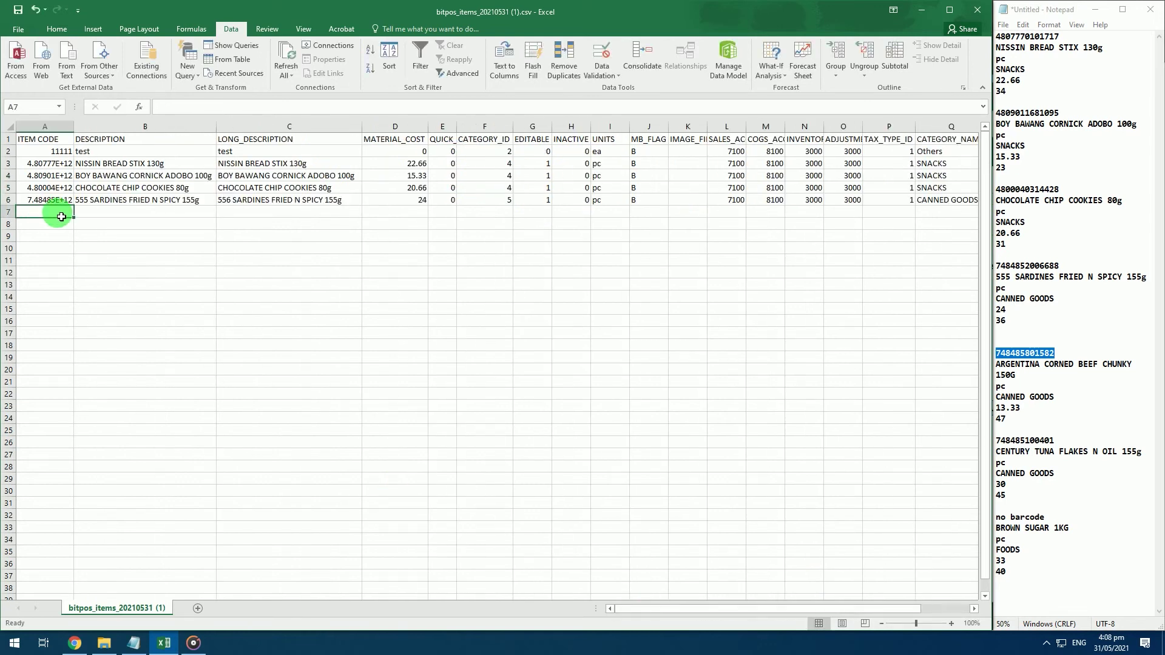
drag(1151, 365, 971, 367)
key(ctrl+c)
click(176, 212)
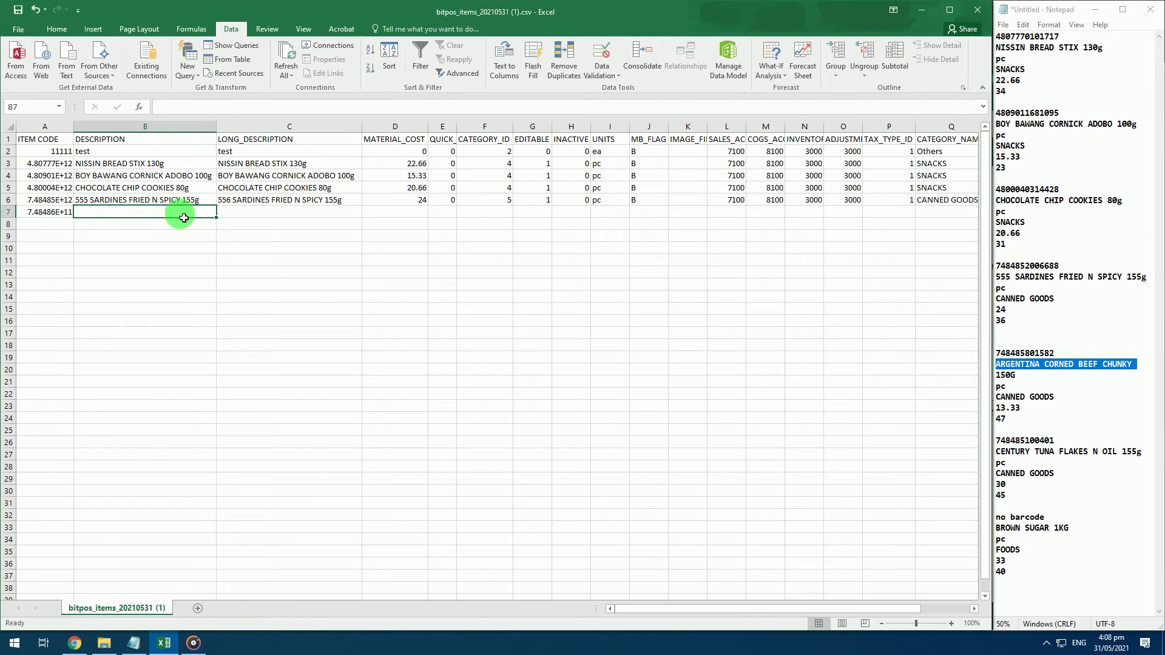
key(ctrl+v)
click(294, 213)
key(ctrl+v)
Step: Paste 13.33 from the notes as row 7's material cost
click(401, 217)
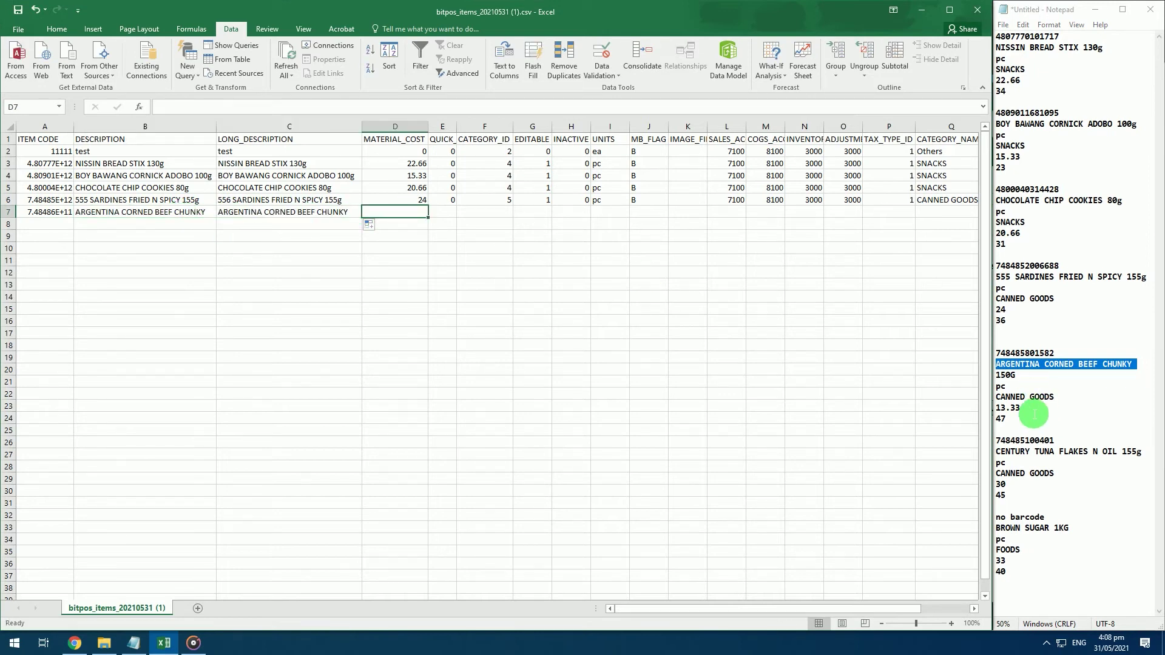
double_click(1017, 407)
key(ctrl+c)
click(413, 212)
key(ctrl+v)
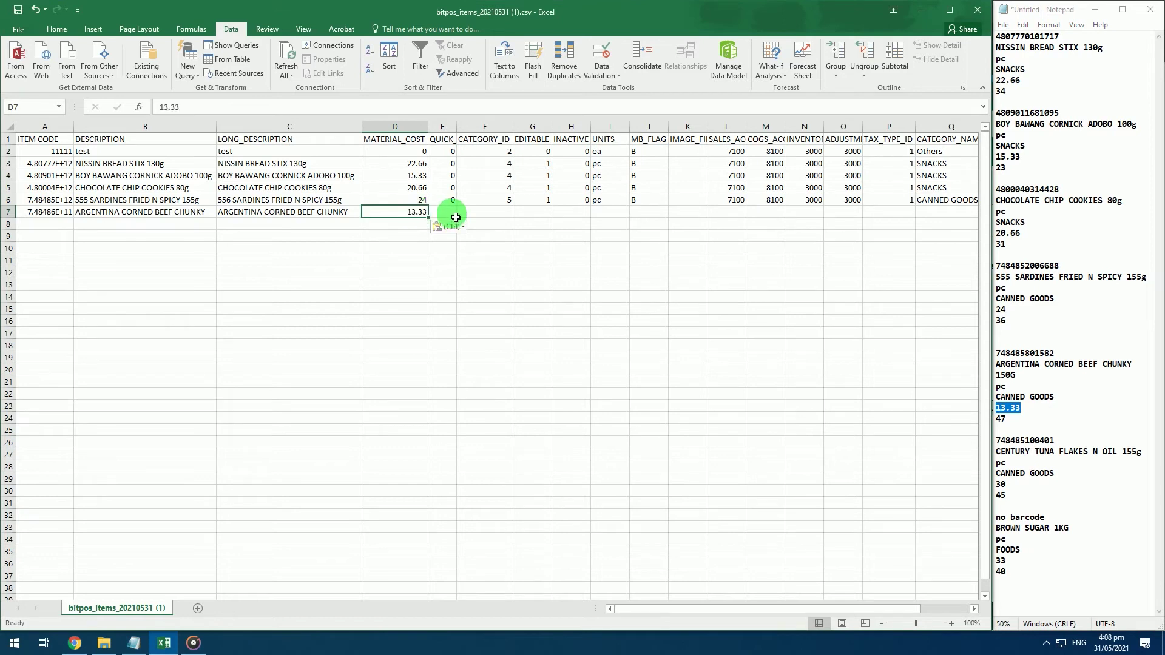
Step: Copy the sardines row's QUICK-to-location values into row 7, giving category 5 CANNED GOODS
click(443, 202)
click(490, 198)
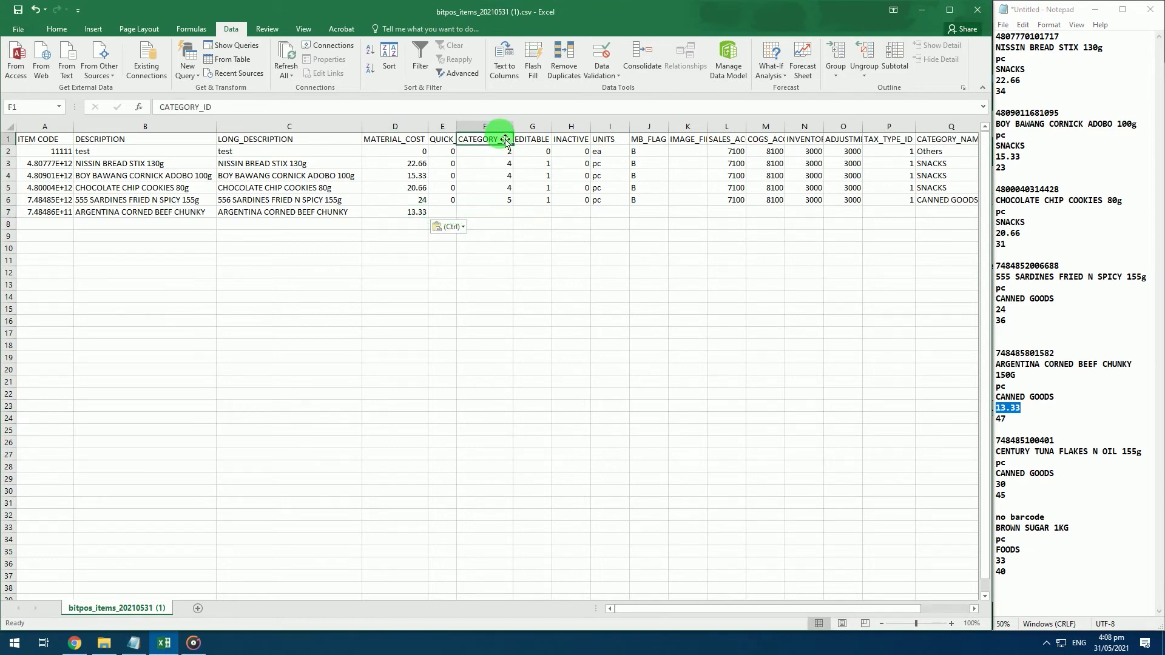
drag(1055, 397, 996, 397)
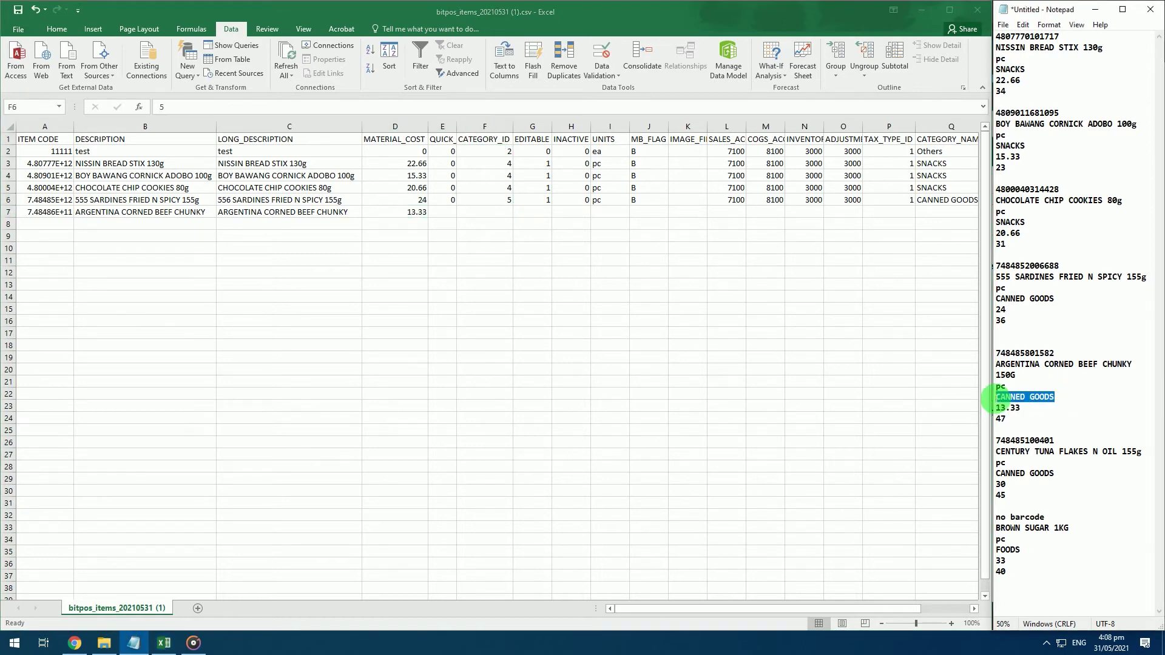
click(493, 203)
drag(452, 203, 898, 226)
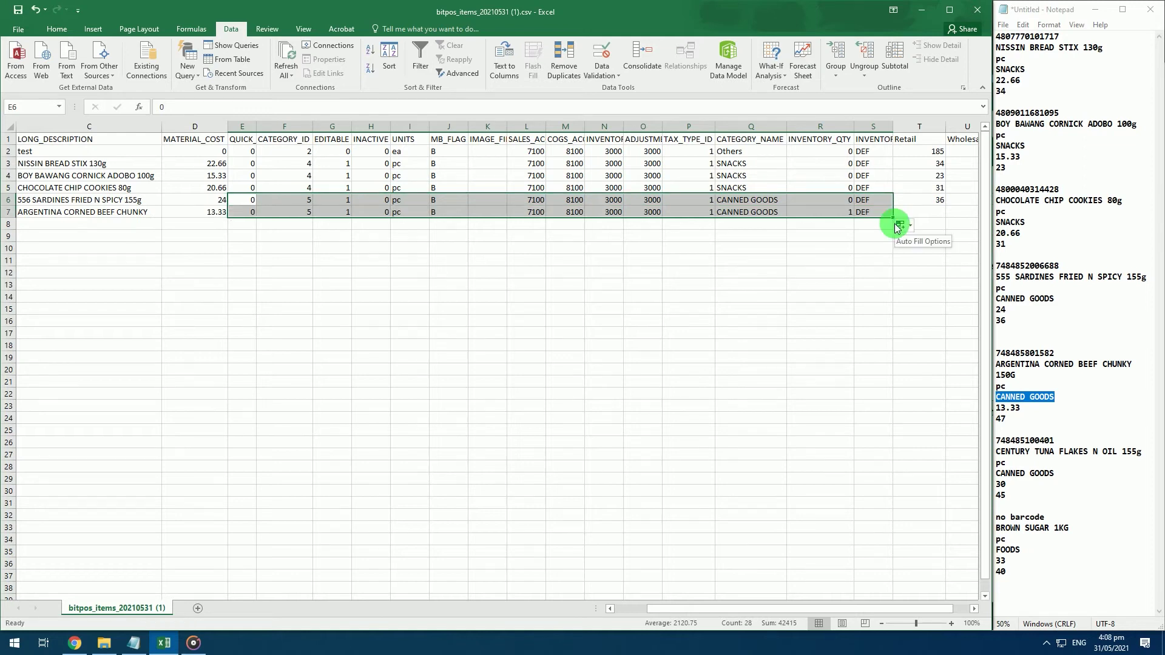
click(898, 223)
click(903, 242)
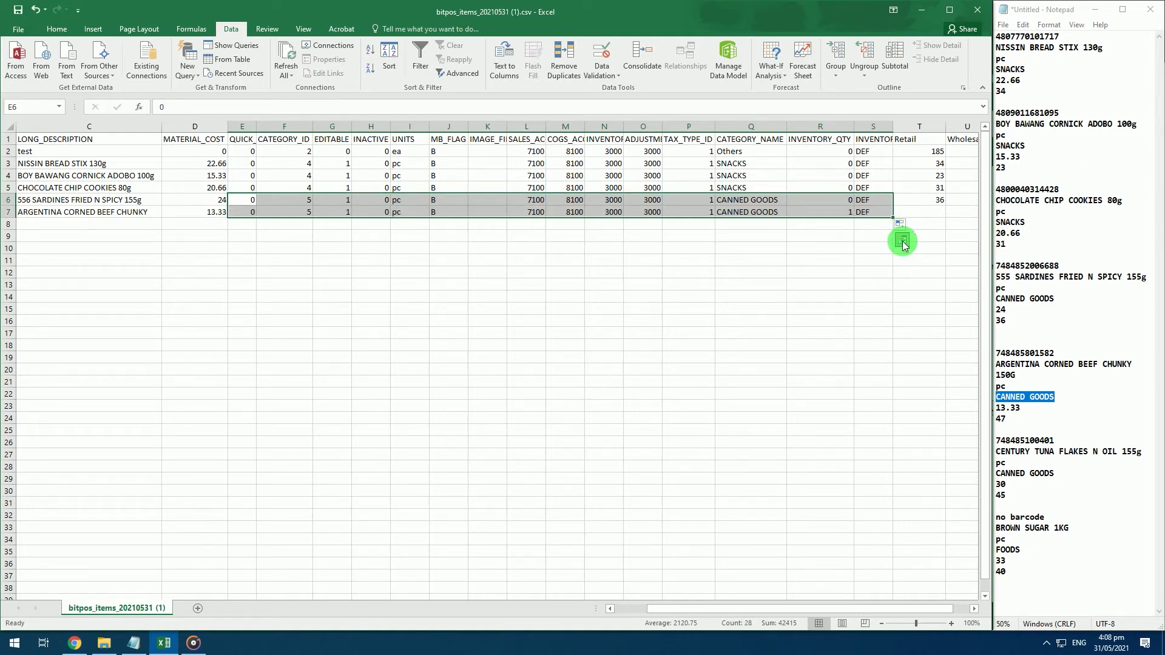
Step: Set the corned beef's retail price to 47
click(929, 217)
click(931, 202)
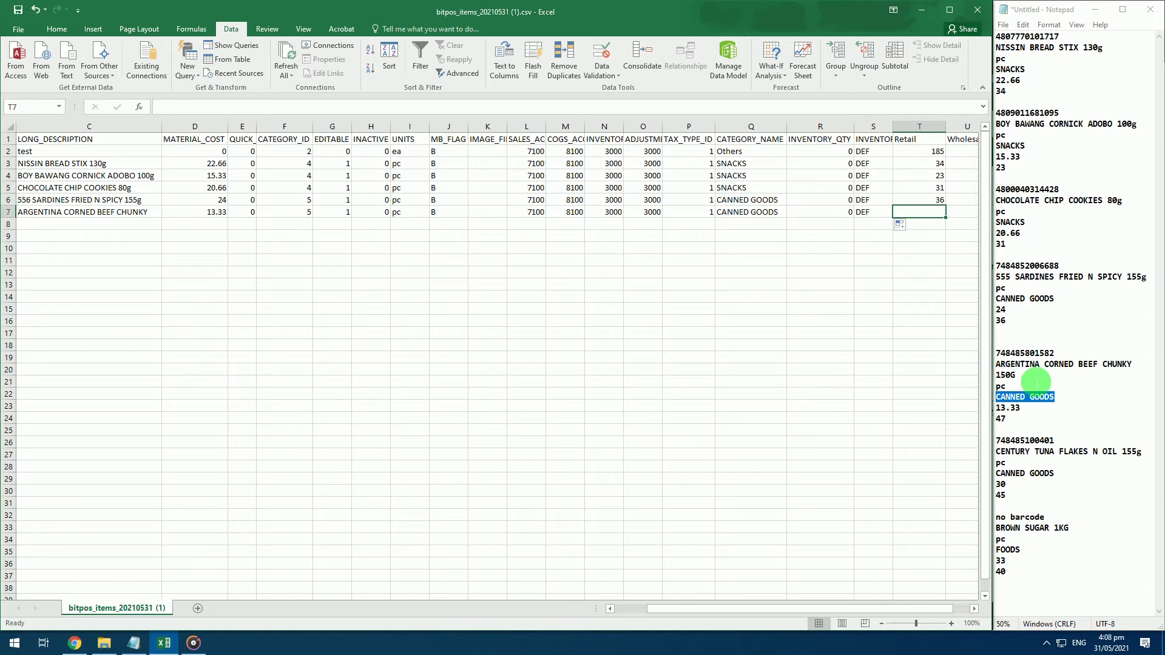
double_click(1001, 419)
click(930, 212)
key(ctrl+v)
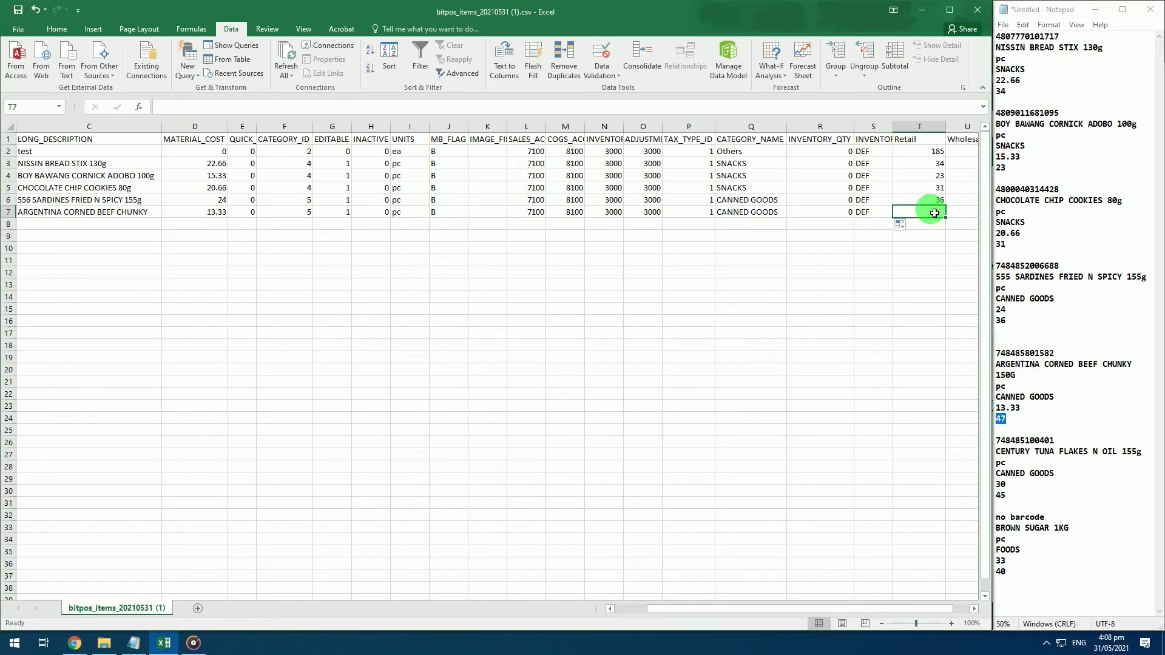
drag(893, 609, 913, 609)
drag(828, 199, 880, 208)
drag(892, 609, 827, 609)
drag(996, 441, 1073, 442)
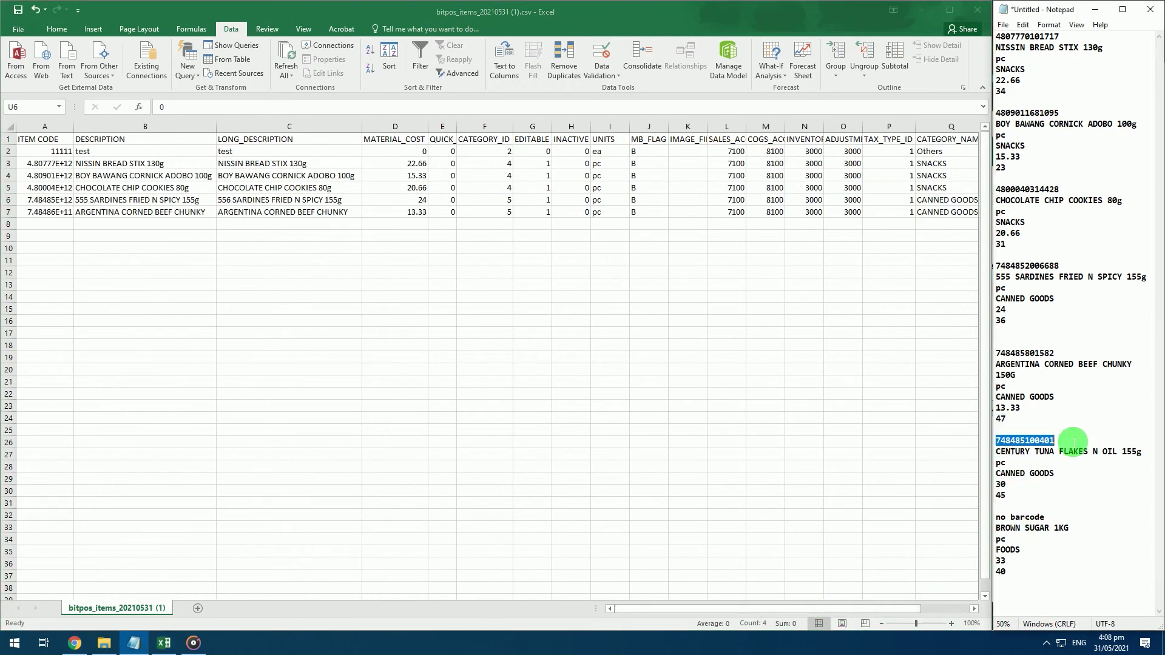
Step: Copy the tuna barcode and enter CENTURY TUNA FLAKES N OIL 155g as row 8's description and long description
right_click(1042, 452)
click(1040, 483)
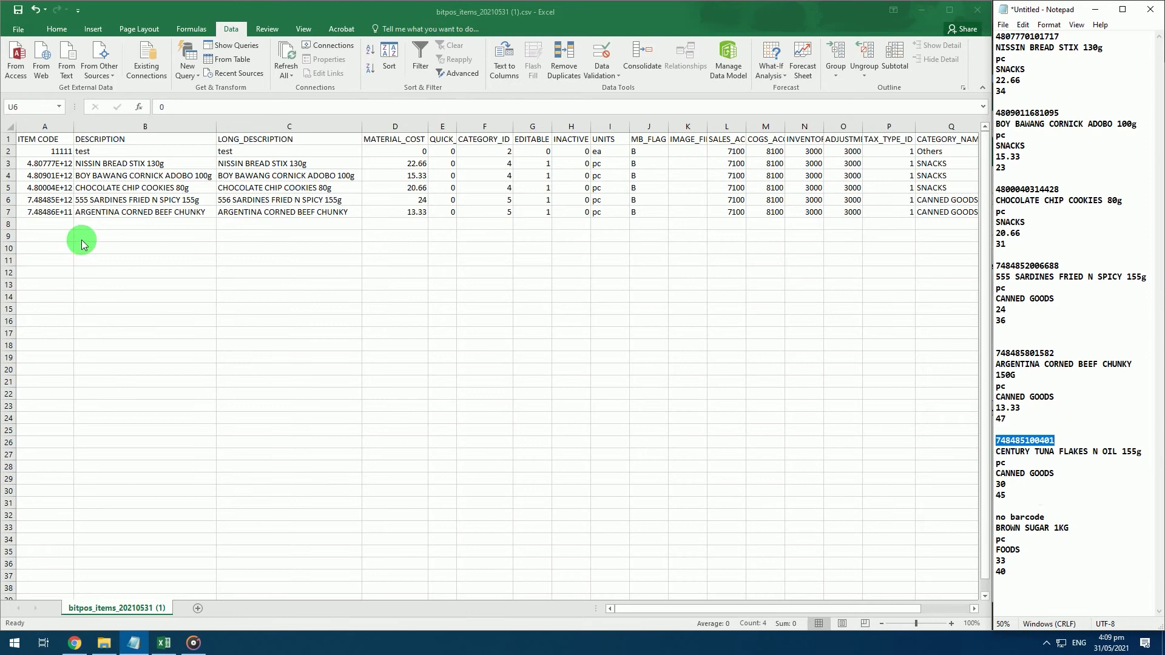
click(59, 230)
key(Tab)
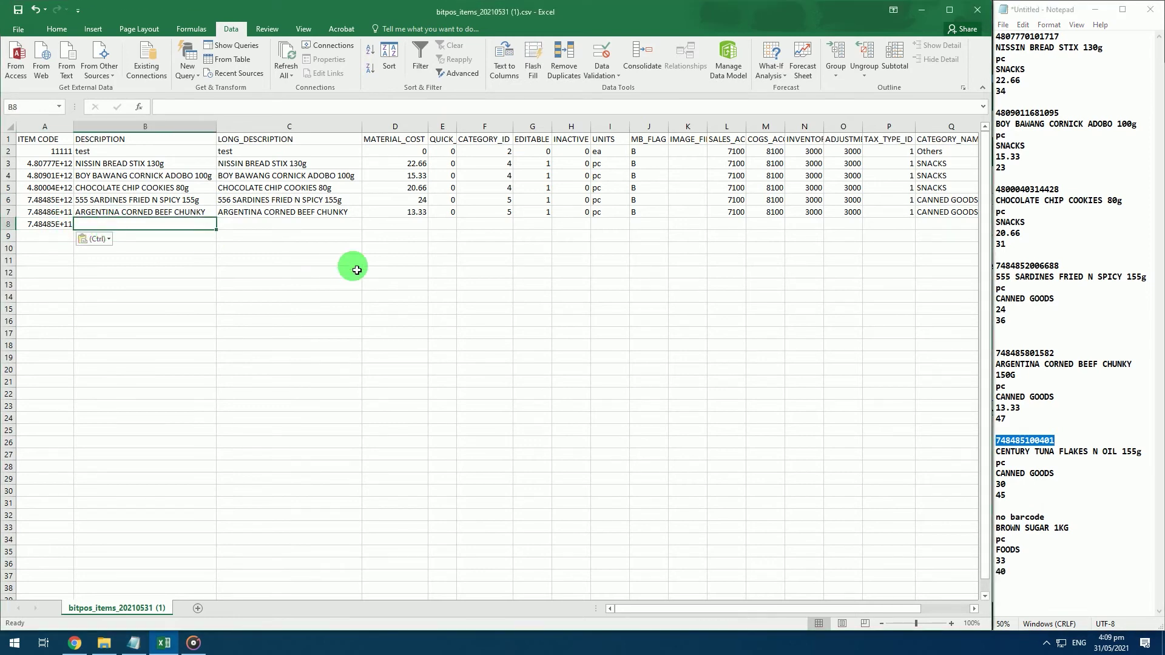
drag(1148, 455, 996, 452)
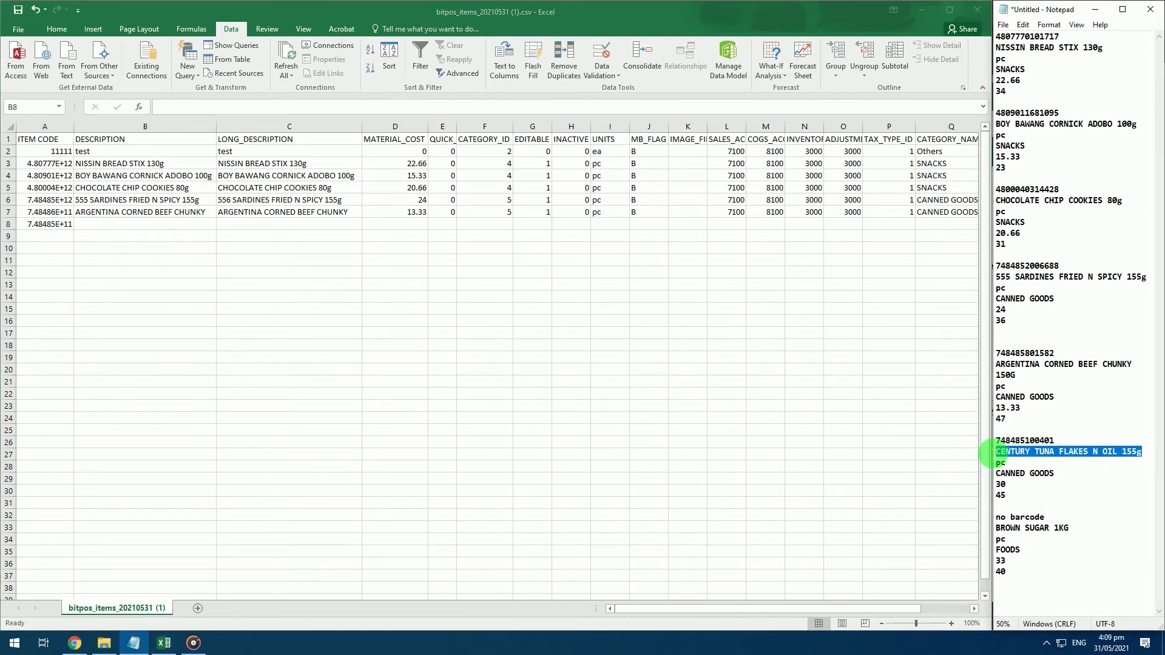
click(119, 226)
key(ctrl+v)
drag(222, 234, 361, 238)
Step: Set row 8's cost to 30 and fill its default fields from row 7
click(409, 227)
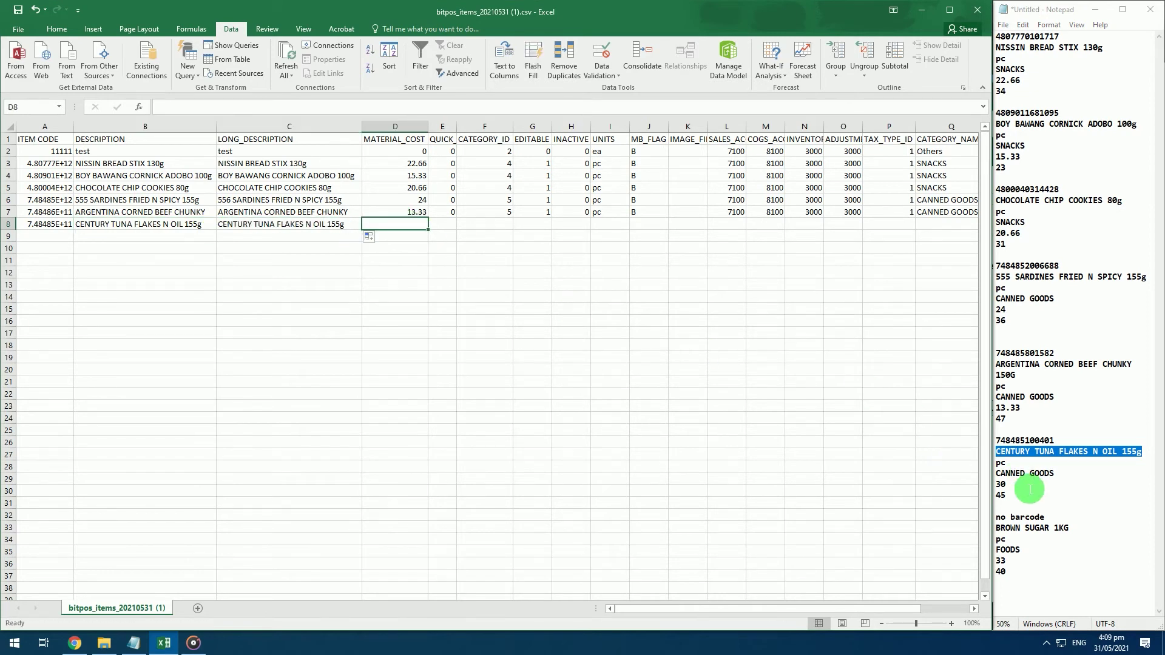
double_click(1000, 484)
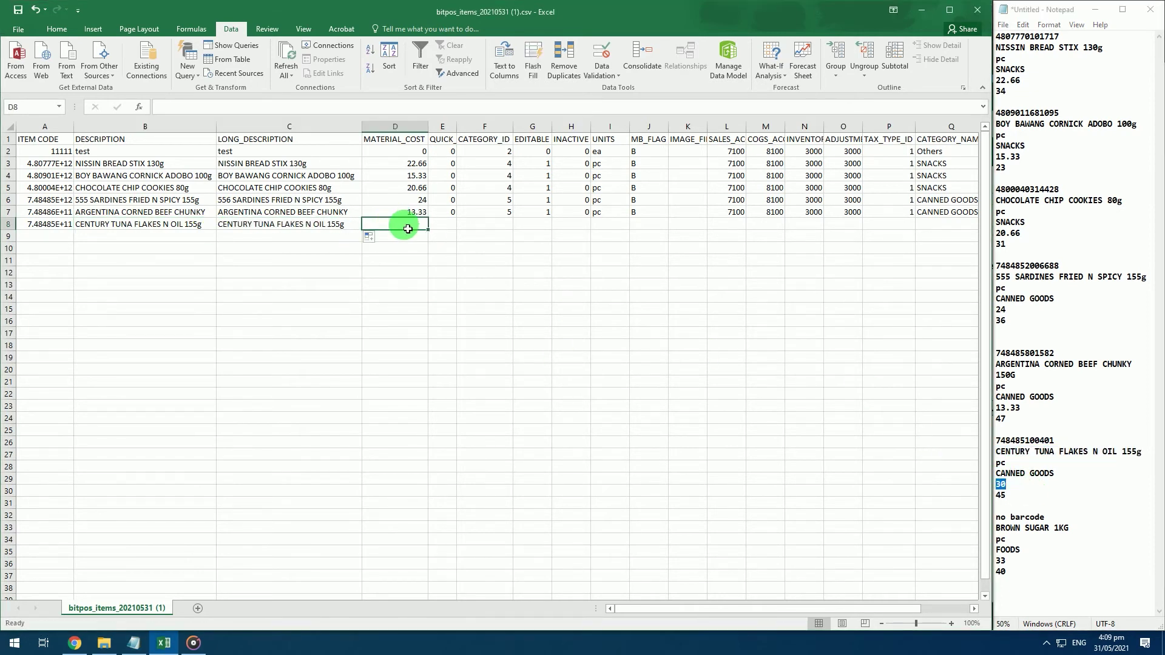
click(456, 215)
drag(453, 215, 899, 235)
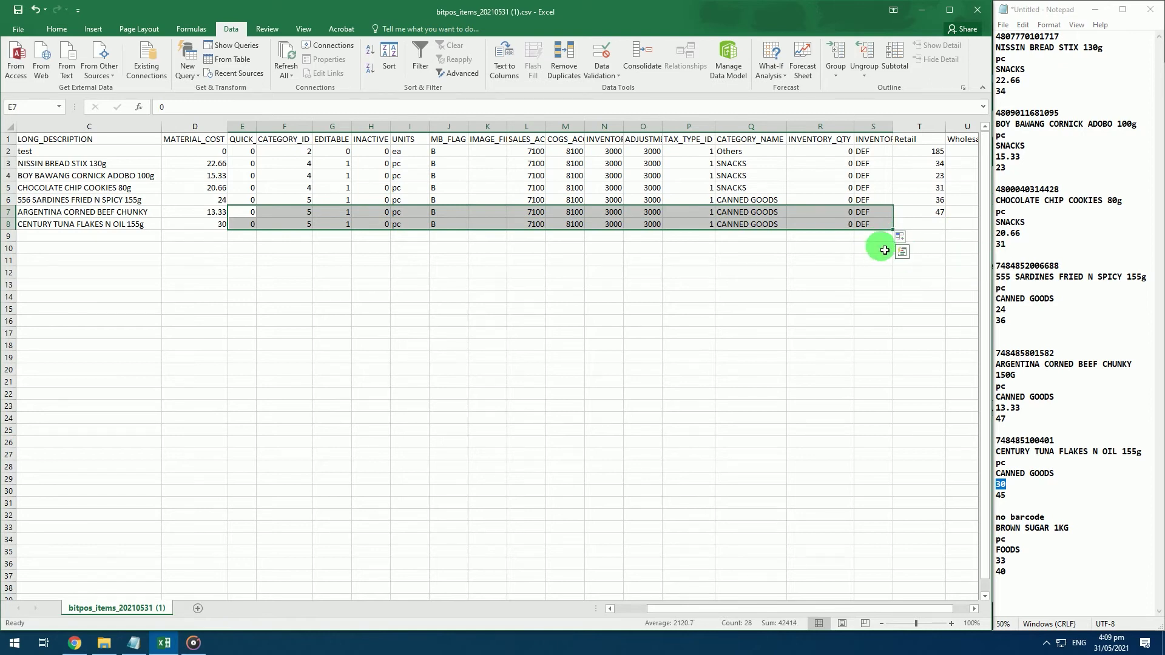
Step: Enter 45 as the tuna's retail price and copy zero wholesale and employee prices into row 8
click(939, 227)
double_click(1015, 498)
click(935, 226)
text(45)
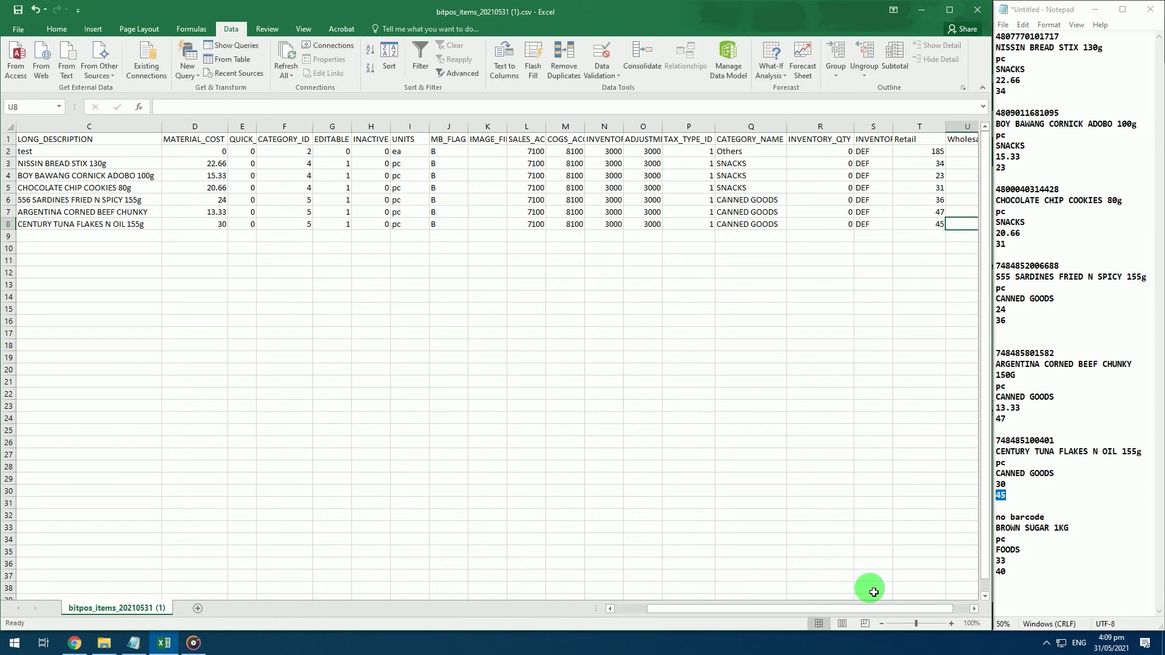
drag(881, 609, 896, 609)
drag(822, 212, 879, 229)
click(861, 249)
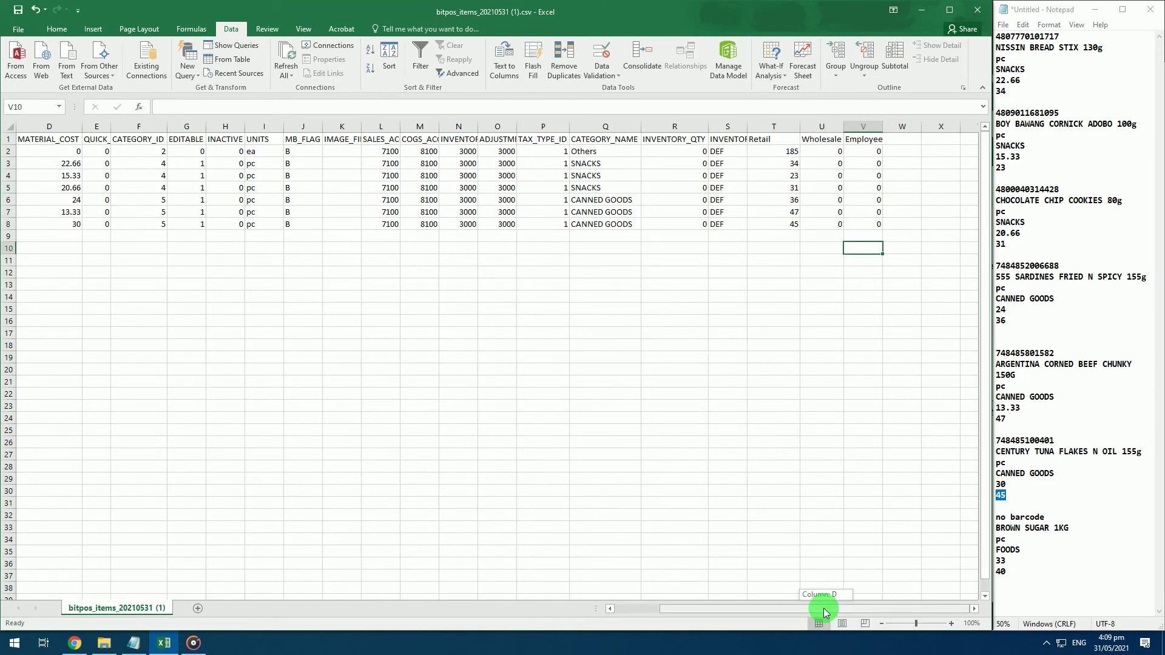
drag(826, 610, 708, 607)
click(143, 238)
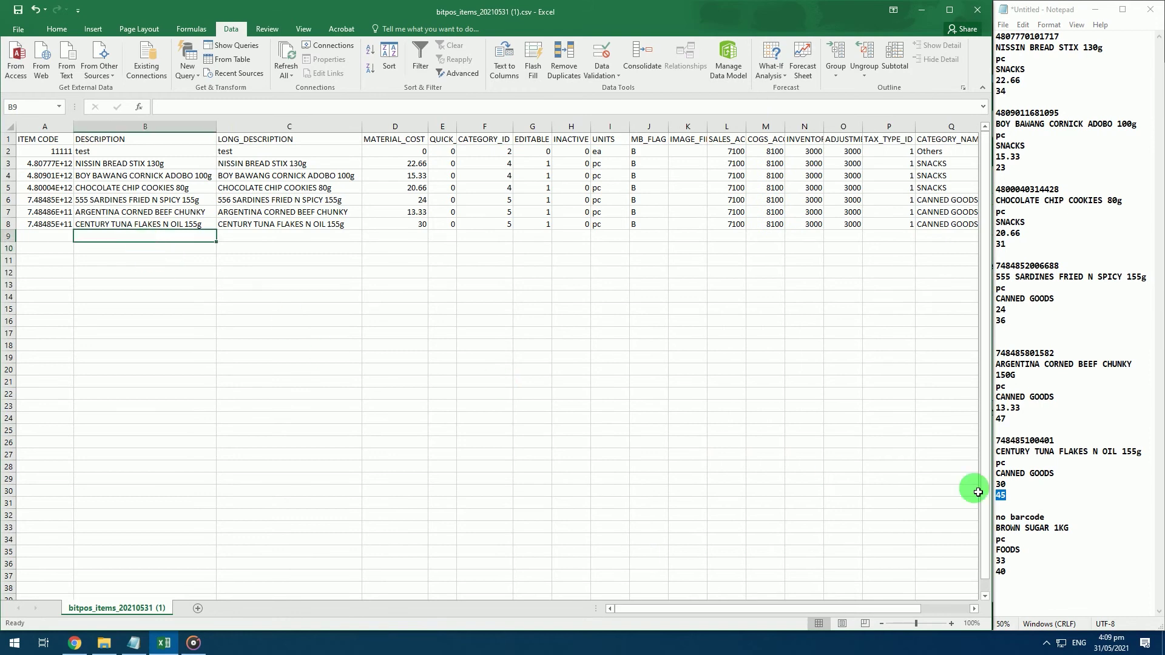
Step: Copy the BROWN SUGAR 1KG description from the notes into row 9's description cells
drag(1050, 520, 978, 514)
drag(1087, 533, 1017, 534)
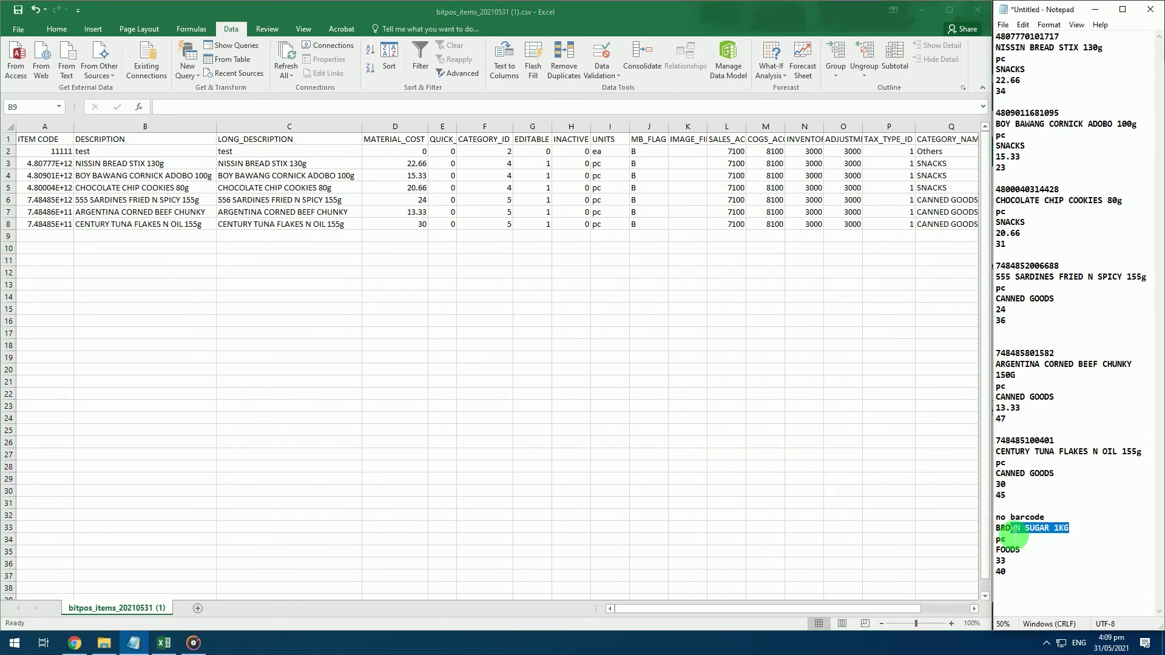
right_click(1016, 538)
click(1031, 382)
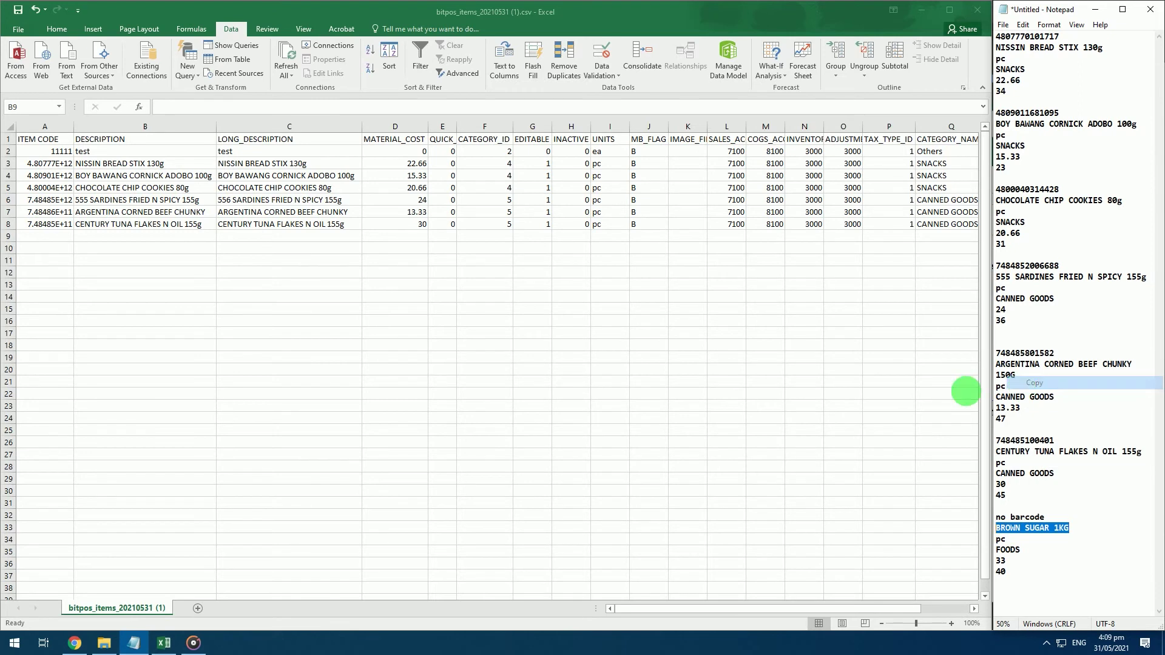
click(168, 238)
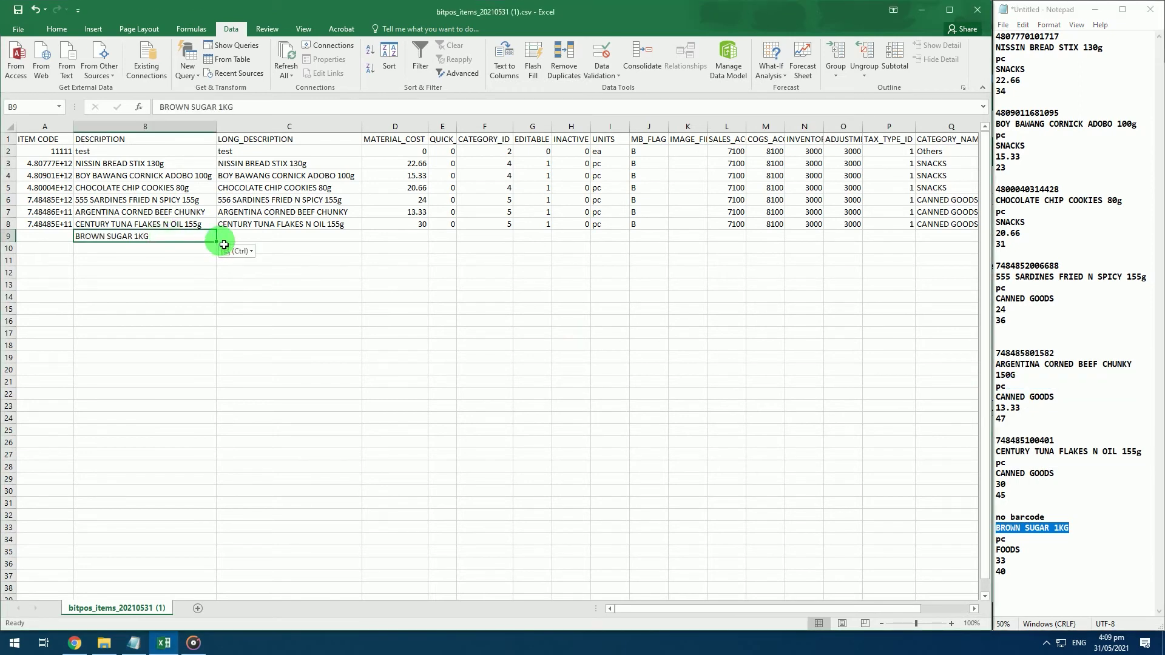
drag(221, 245, 372, 239)
Step: Enter material cost 33 in D9 and 0 in E9
click(422, 243)
drag(1025, 560, 977, 557)
click(402, 239)
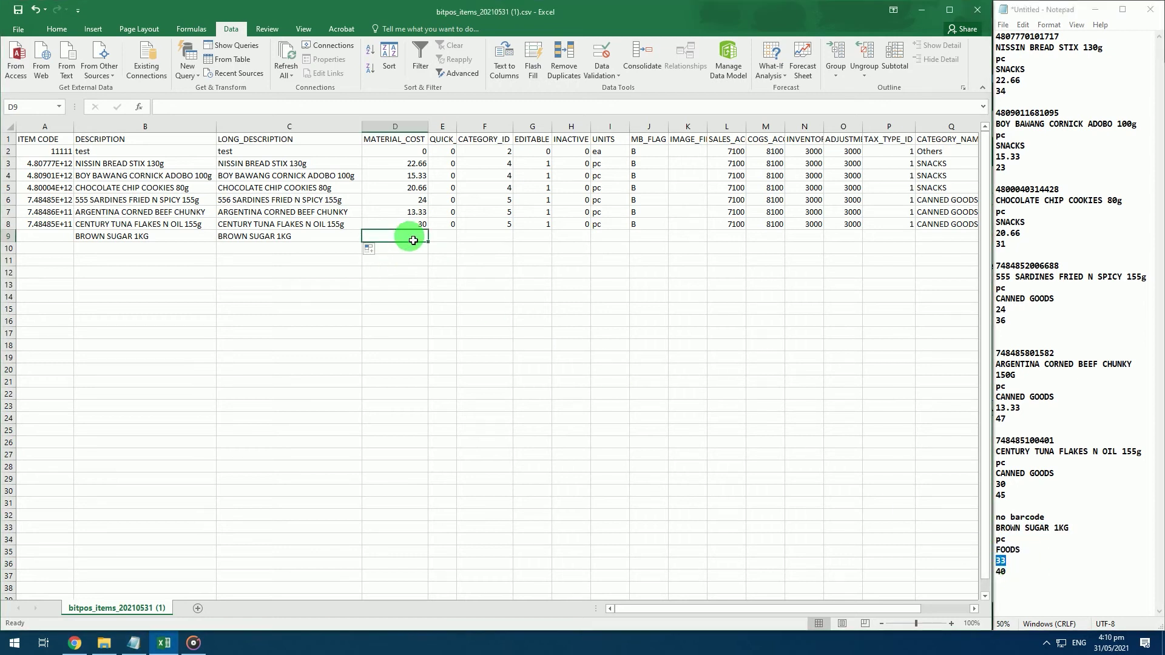
text(33)
click(450, 240)
text(0)
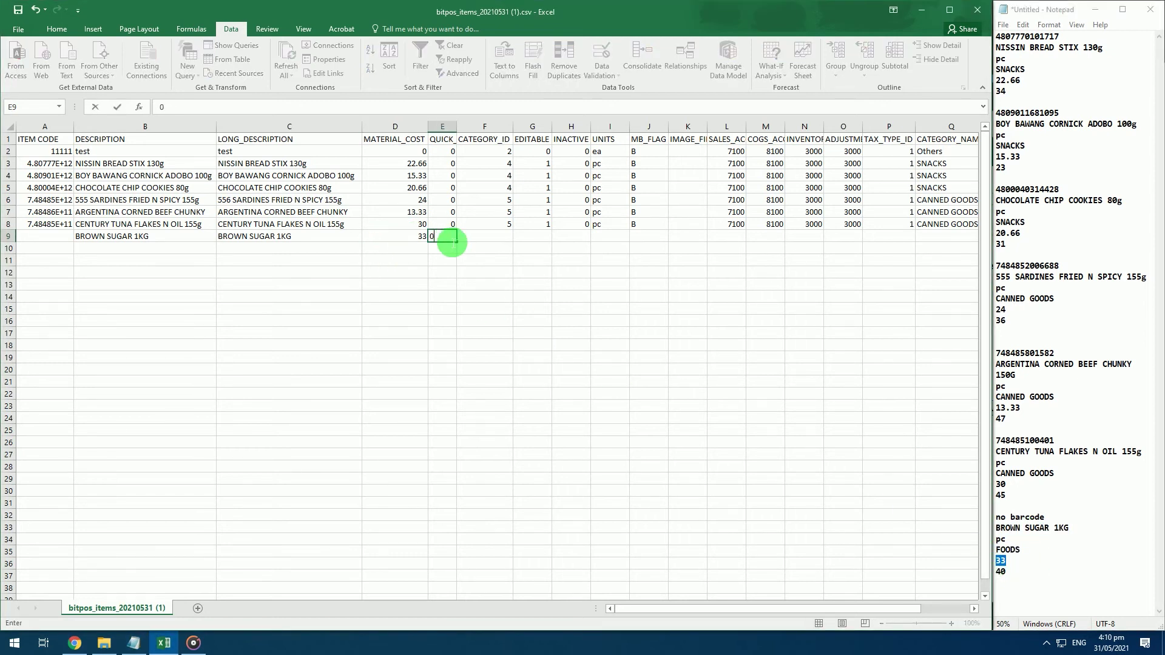
Step: Look up the FOODS category ID in BITPOS and enter 6 in F9
click(496, 240)
click(1032, 550)
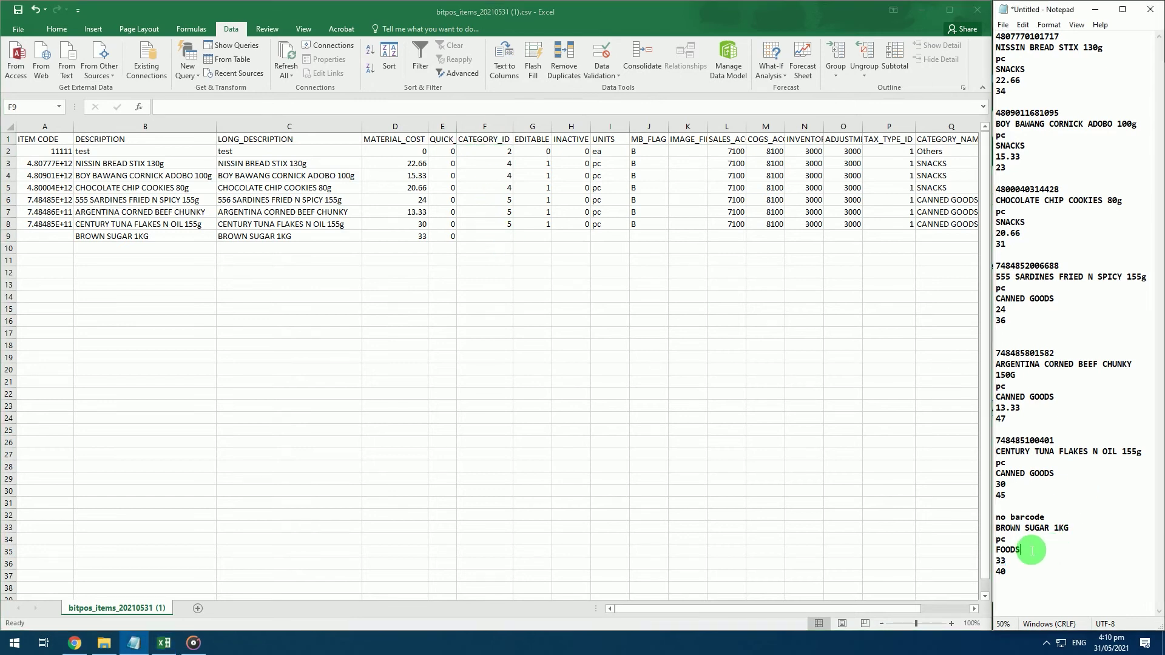
click(75, 643)
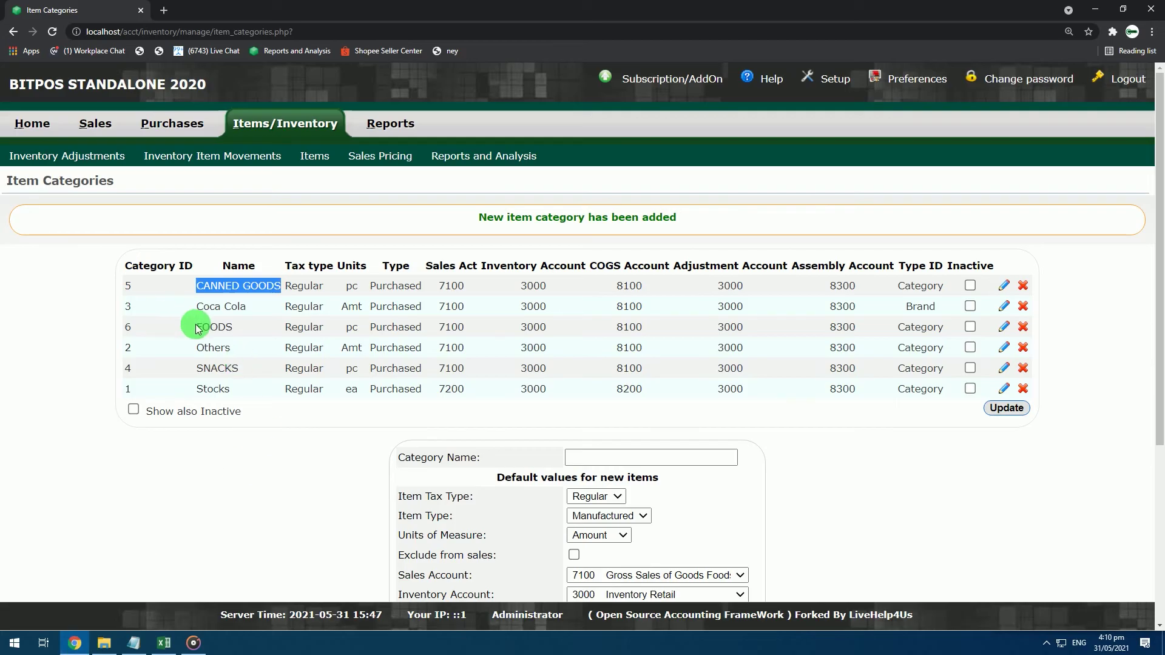
drag(198, 328, 261, 328)
click(164, 643)
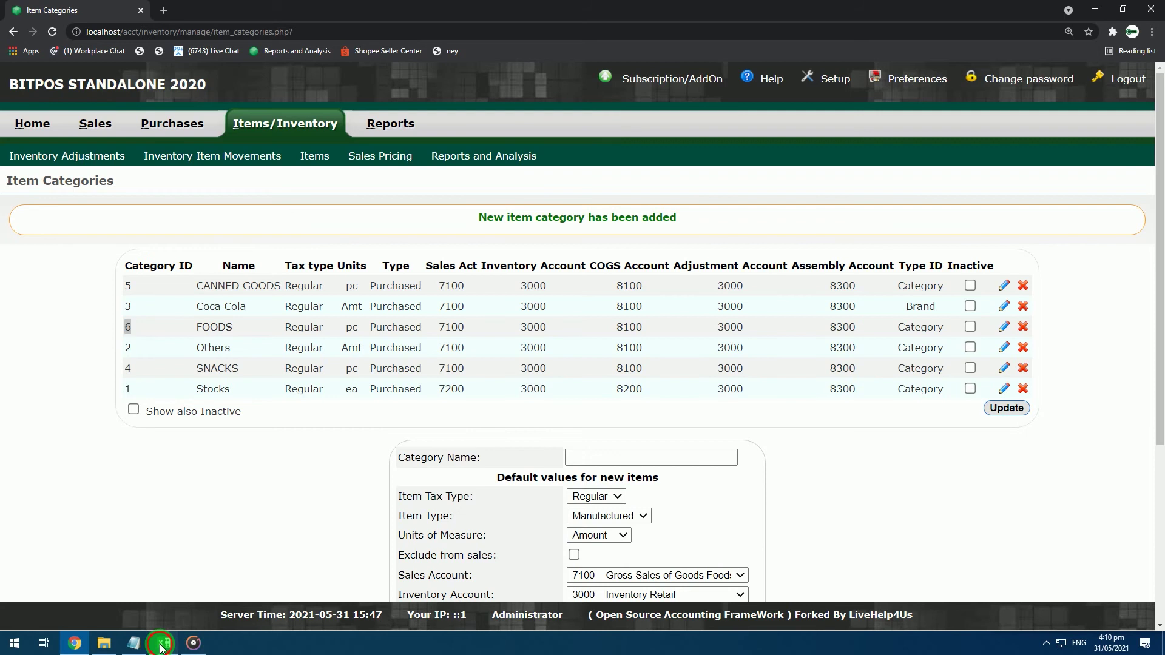
click(134, 643)
click(504, 243)
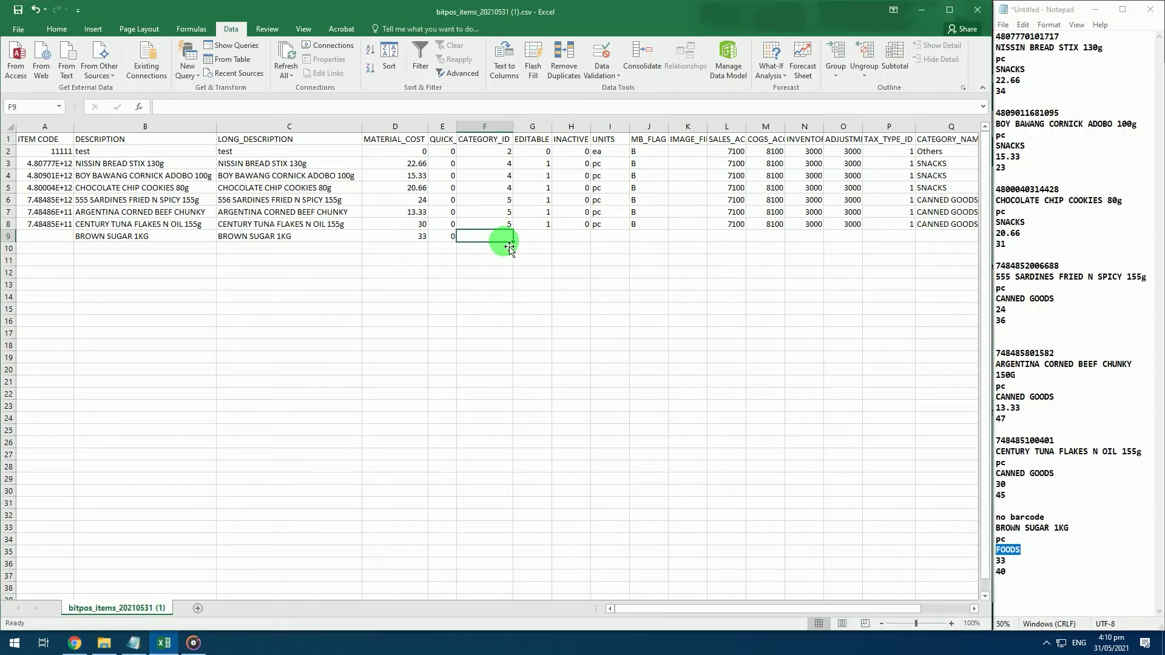
text(6)
click(550, 242)
Step: Fill row 8's defaults down into row 9 and enter FOODS as the category name
drag(544, 226, 912, 243)
drag(753, 609, 788, 609)
click(755, 236)
click(75, 649)
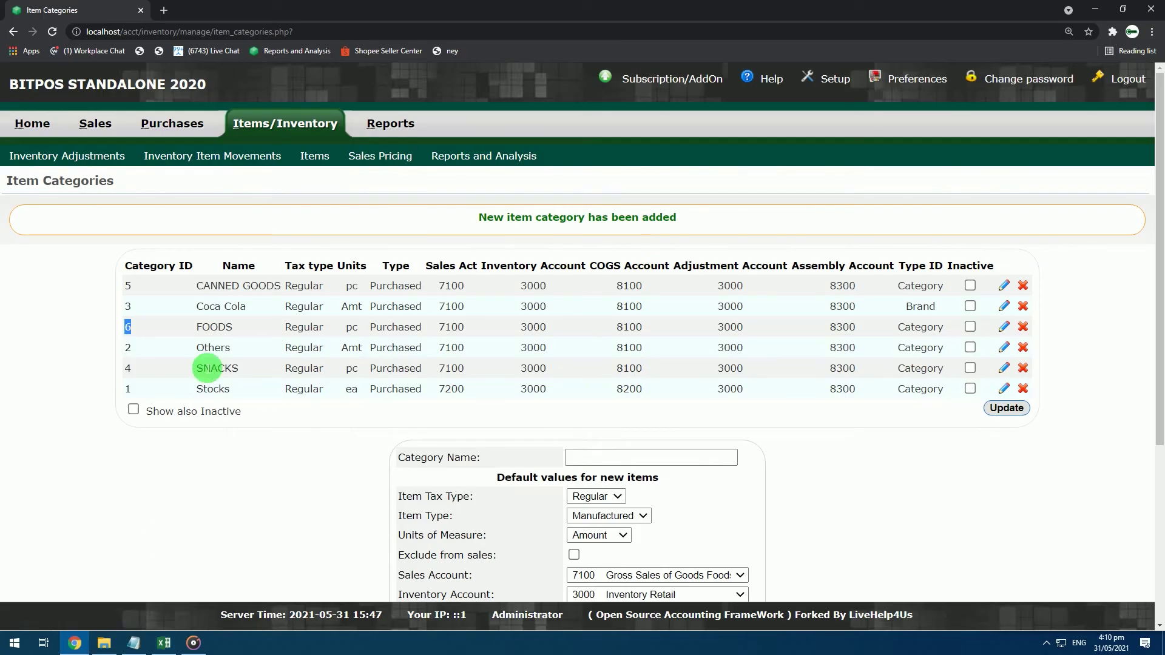
double_click(213, 327)
click(164, 643)
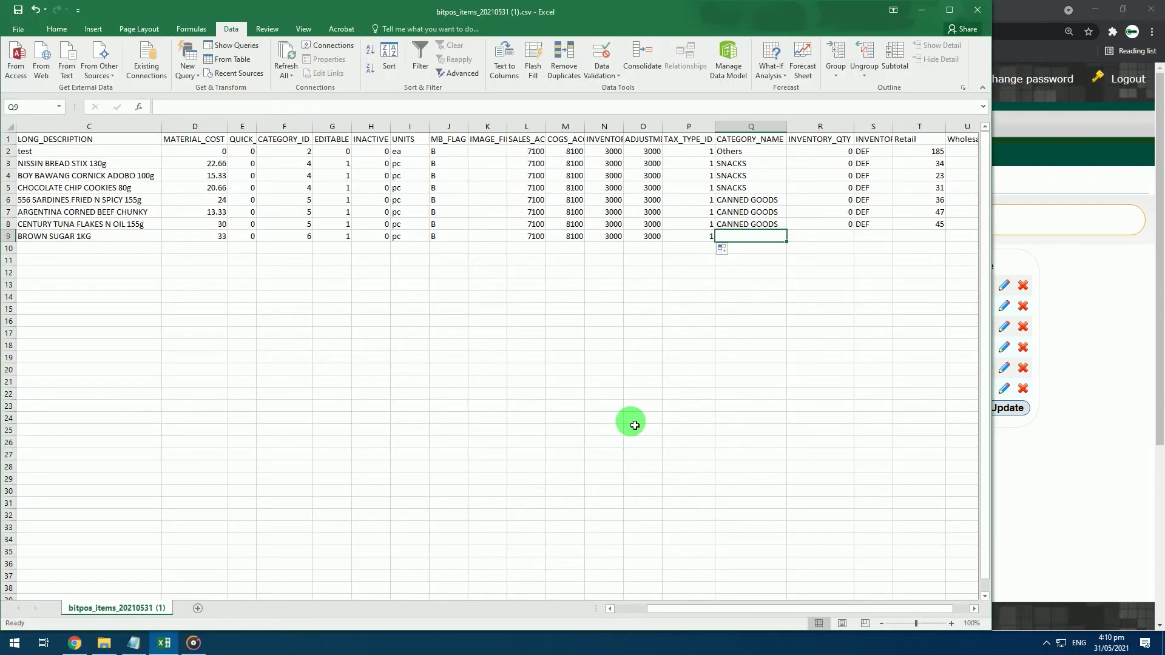
text(FOODS)
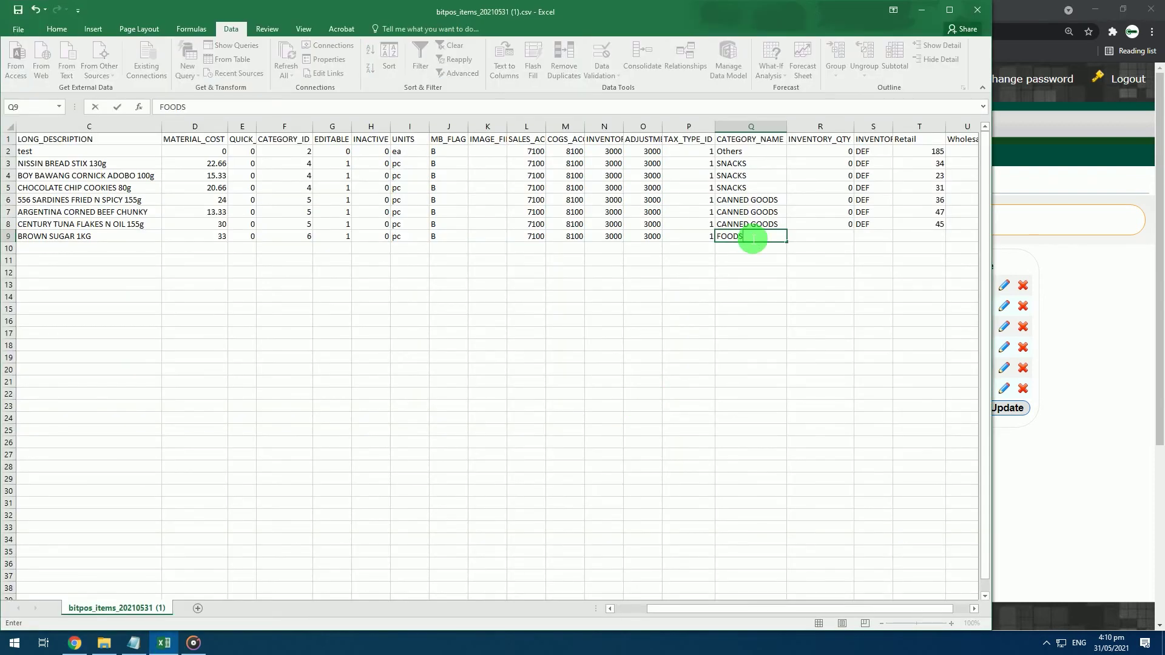
drag(844, 225, 895, 242)
click(901, 250)
click(908, 263)
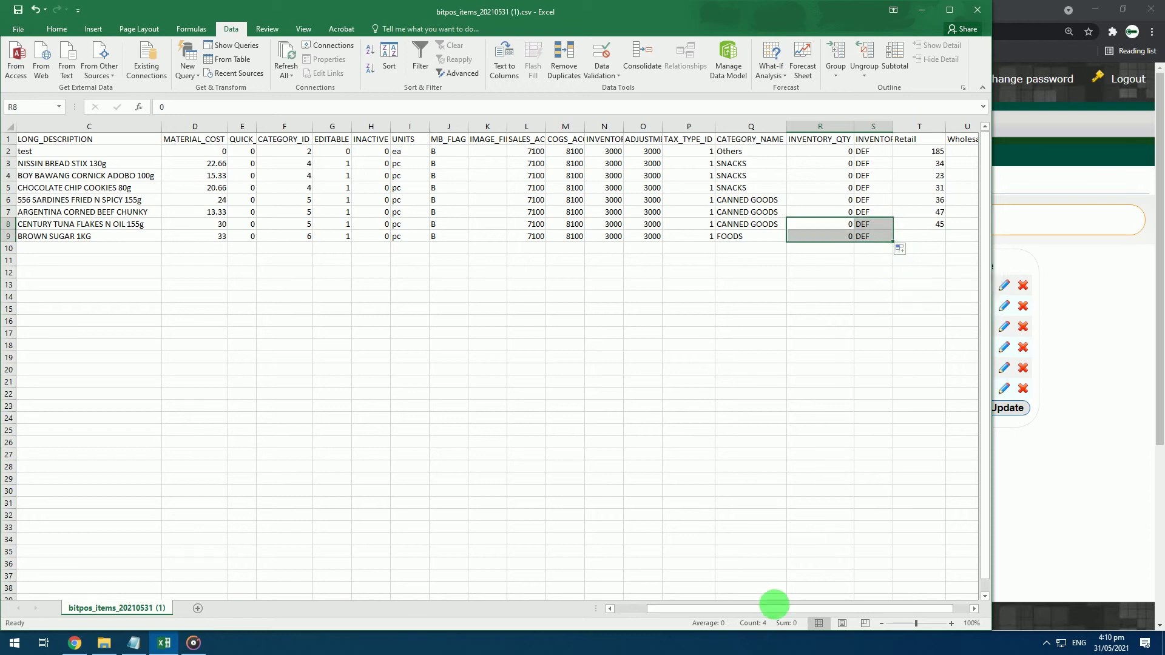
drag(780, 605, 799, 606)
Step: Paste retail price 40 into T9 and fill zero wholesale and employee prices
click(787, 235)
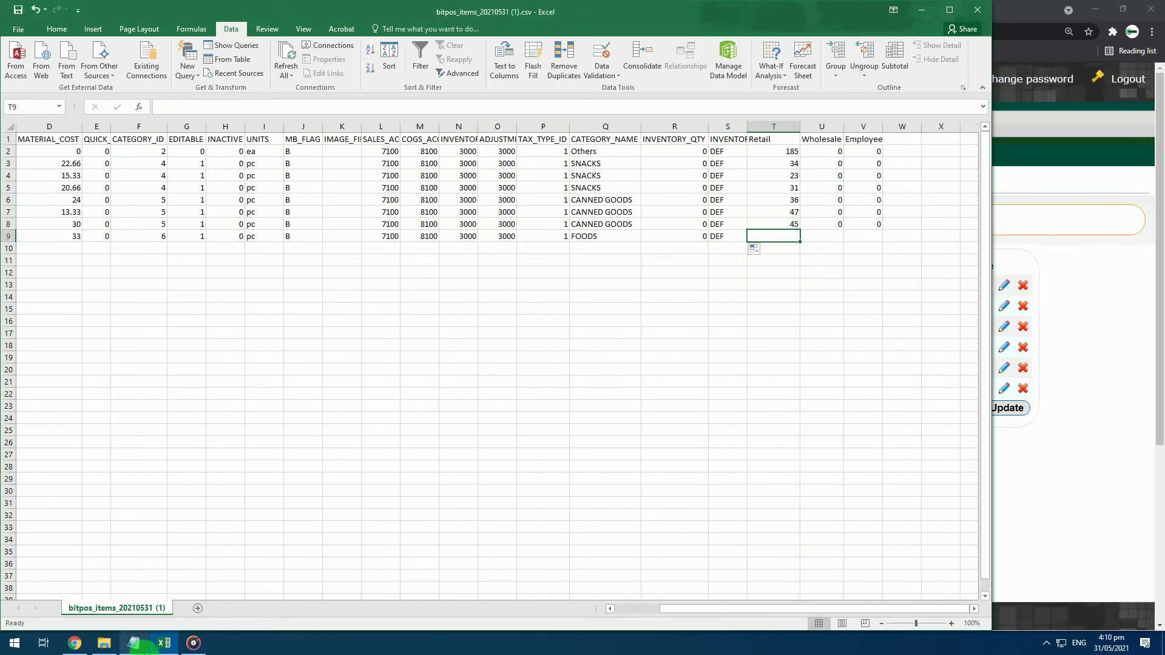
click(135, 643)
drag(1027, 577, 996, 574)
key(ctrl+c)
click(780, 235)
key(ctrl+v)
click(836, 240)
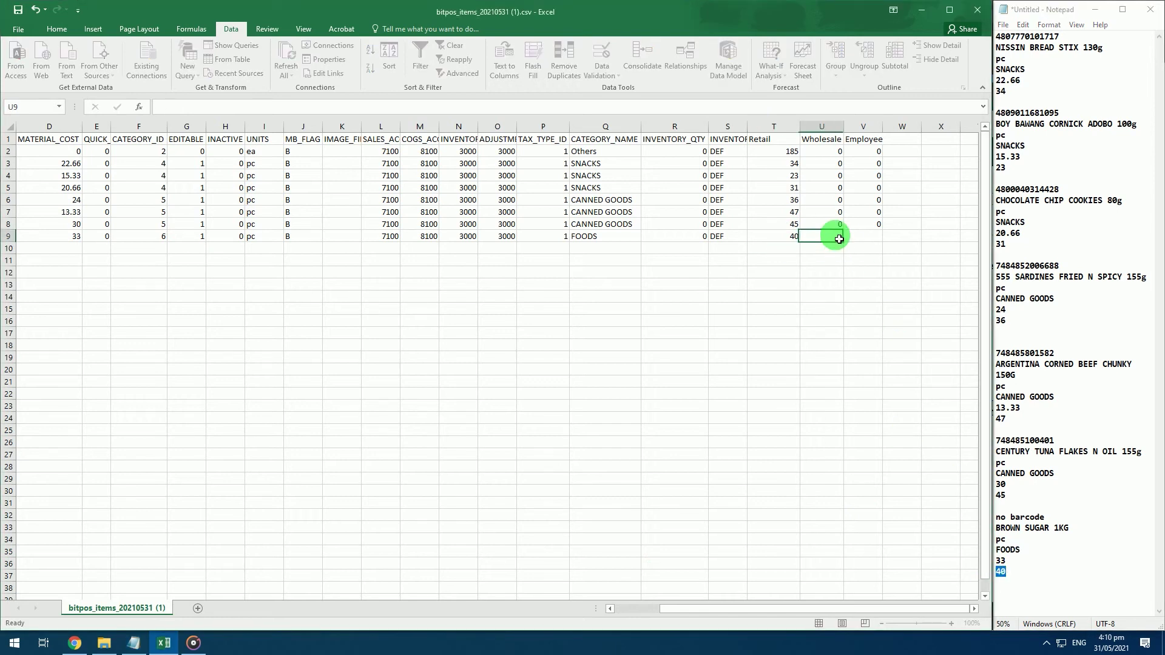
drag(827, 226, 883, 242)
click(873, 263)
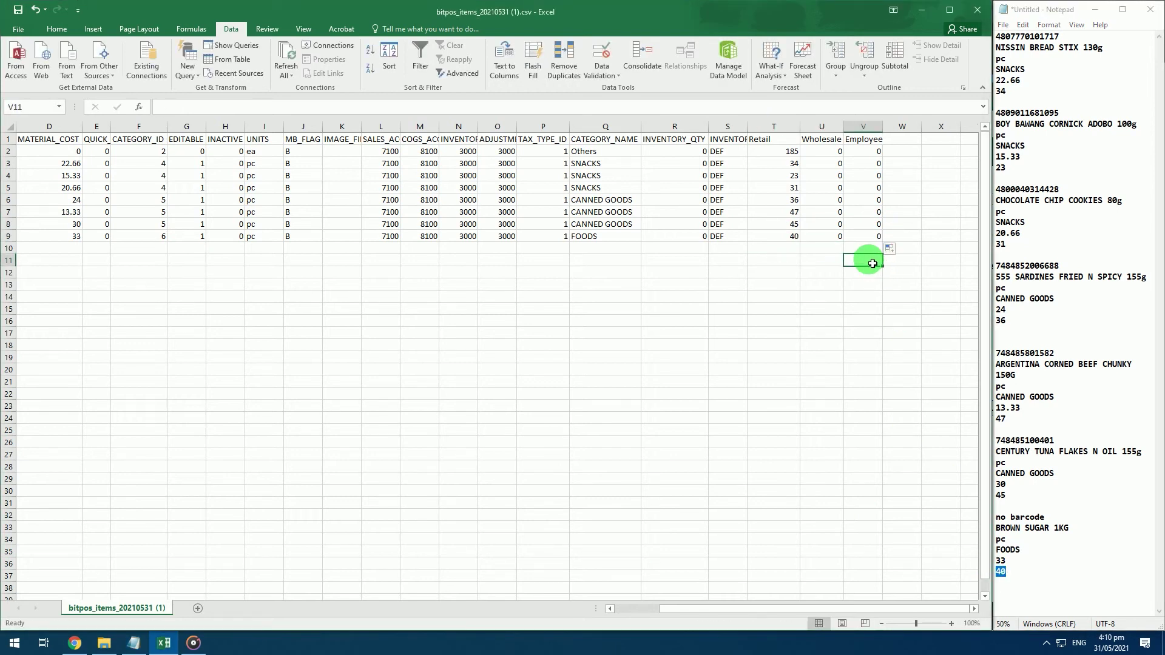
drag(862, 609, 728, 588)
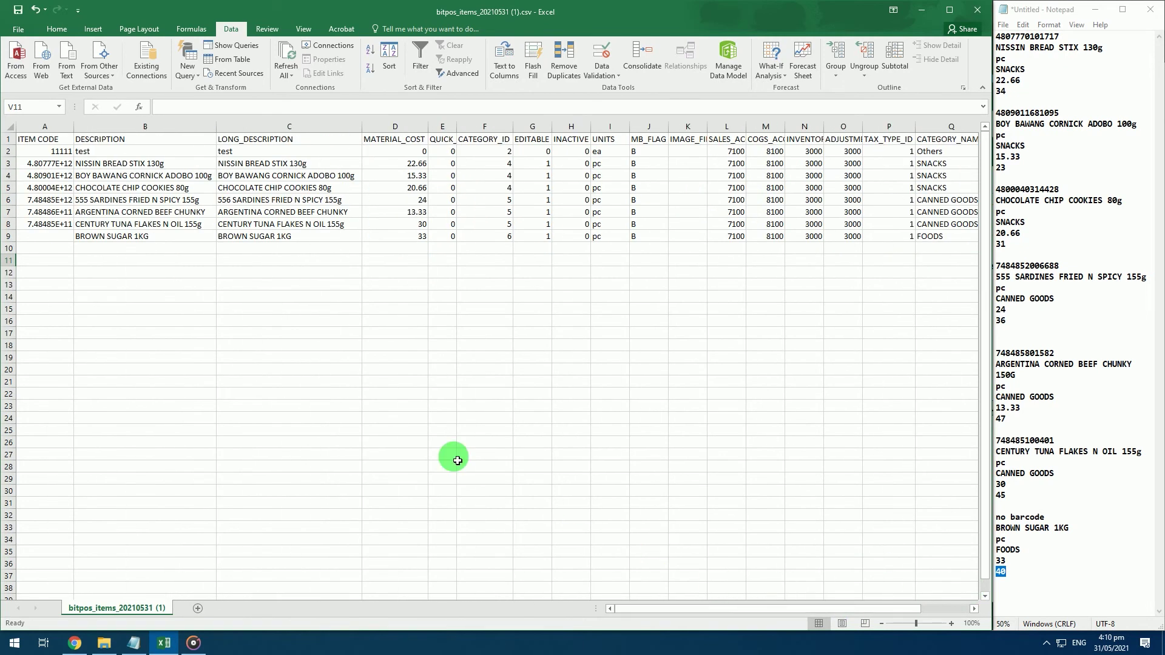
click(57, 237)
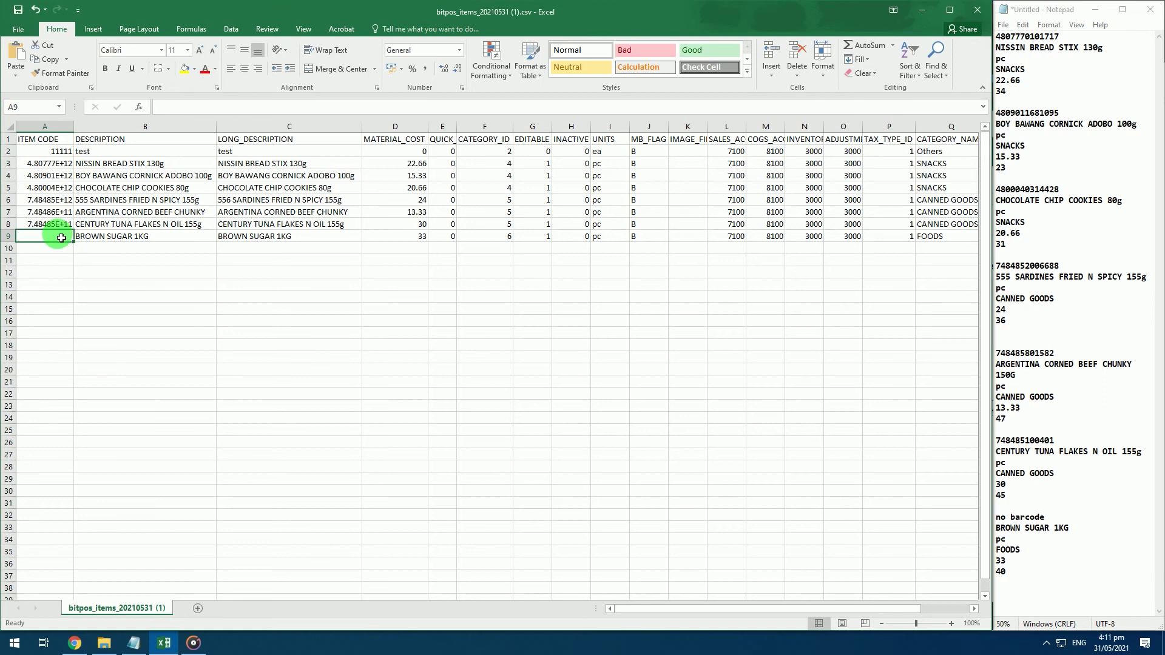
Step: Convert column A to Text with Text to Columns, then widen it to show full barcodes
click(61, 126)
click(231, 29)
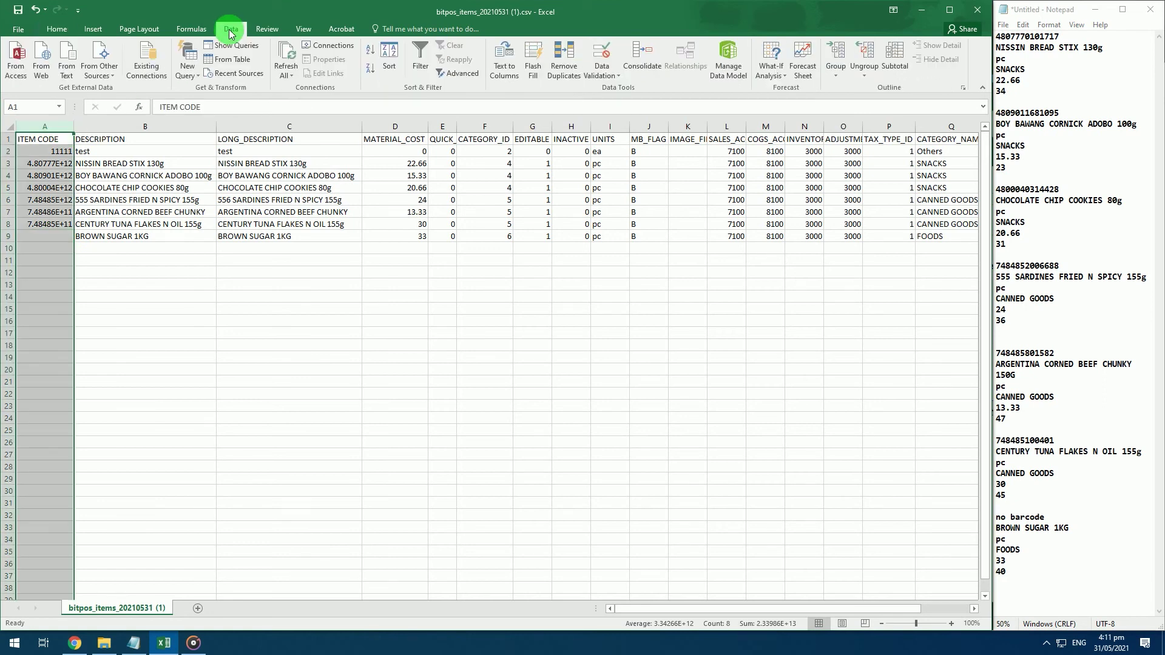
click(504, 69)
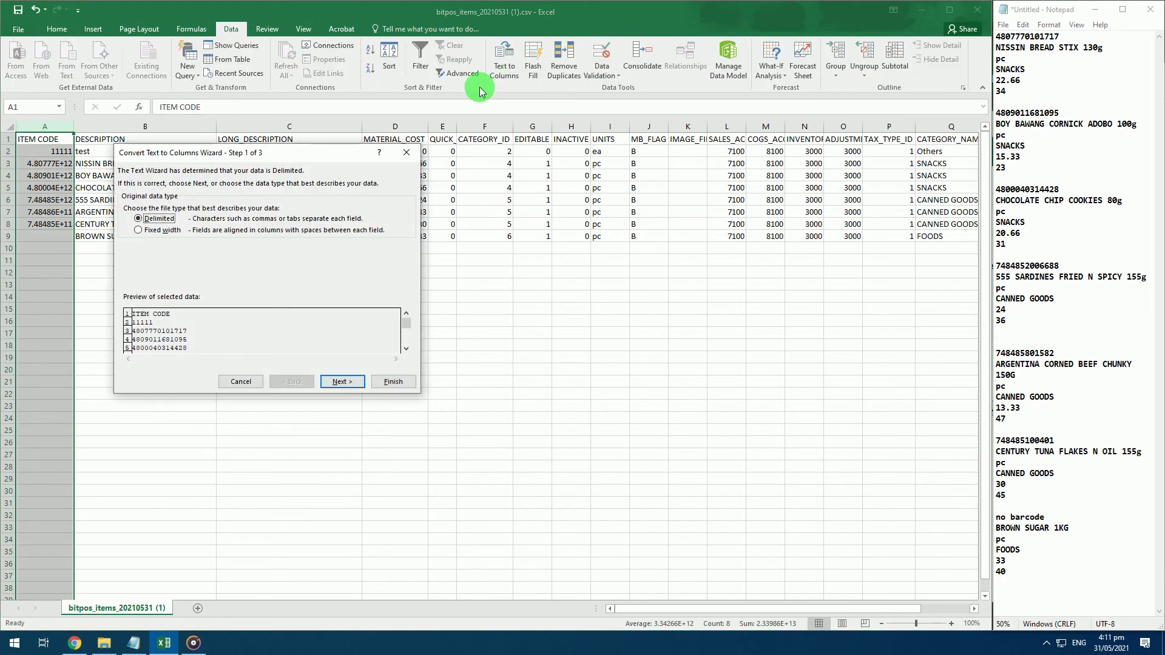
drag(301, 144, 477, 259)
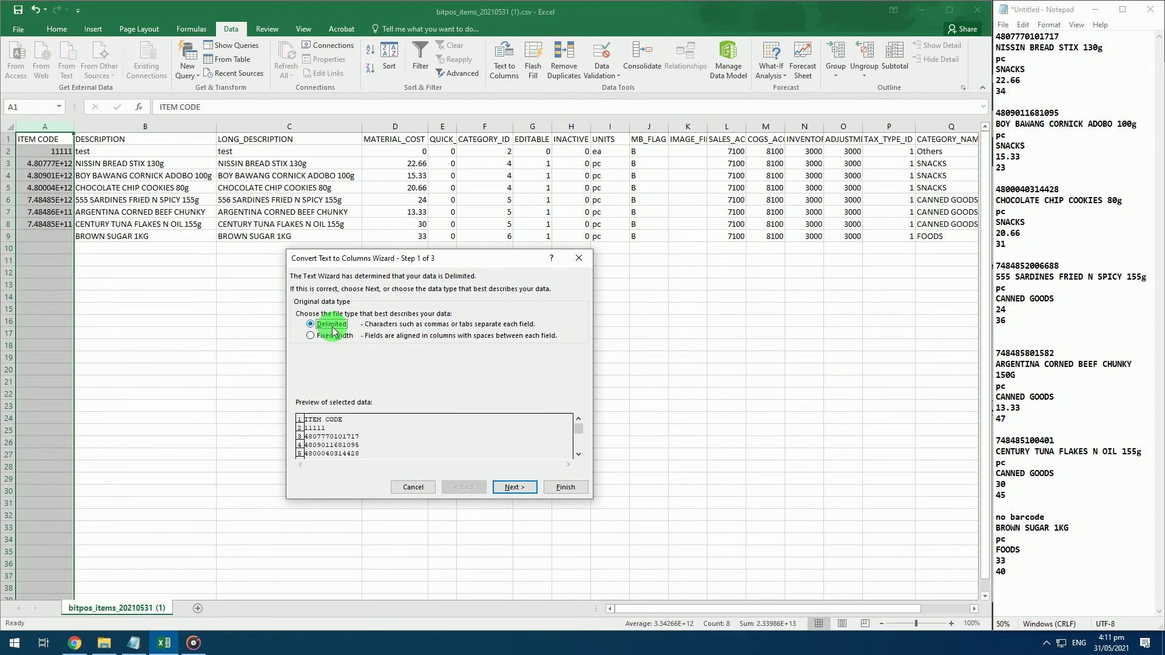
click(515, 488)
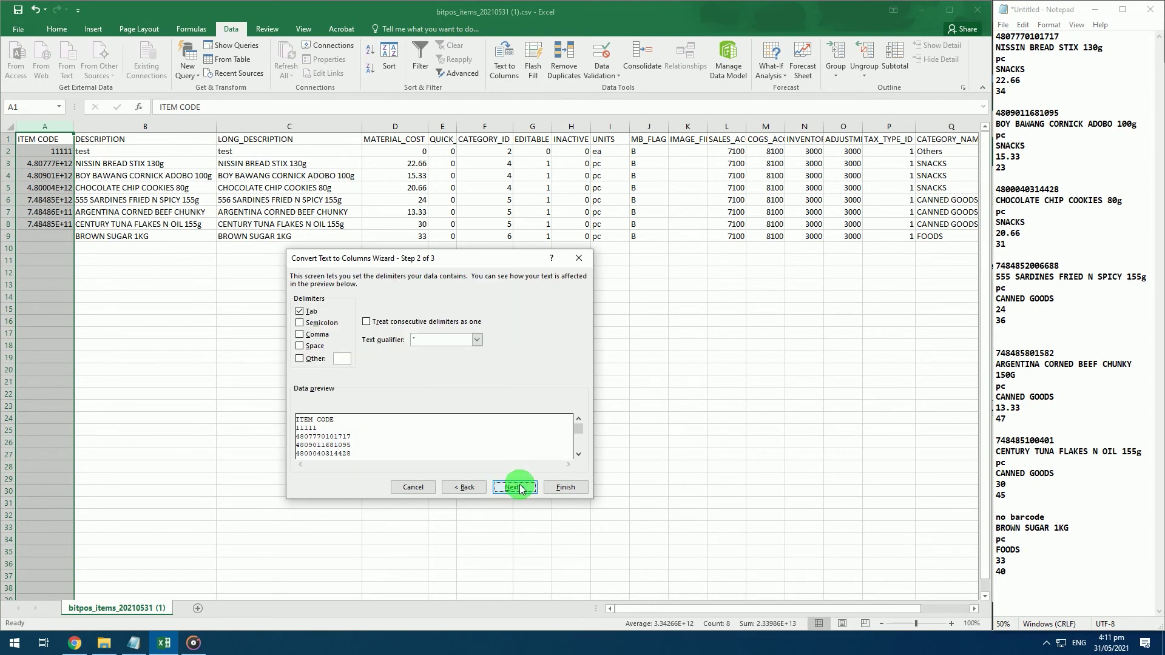
click(514, 488)
click(301, 313)
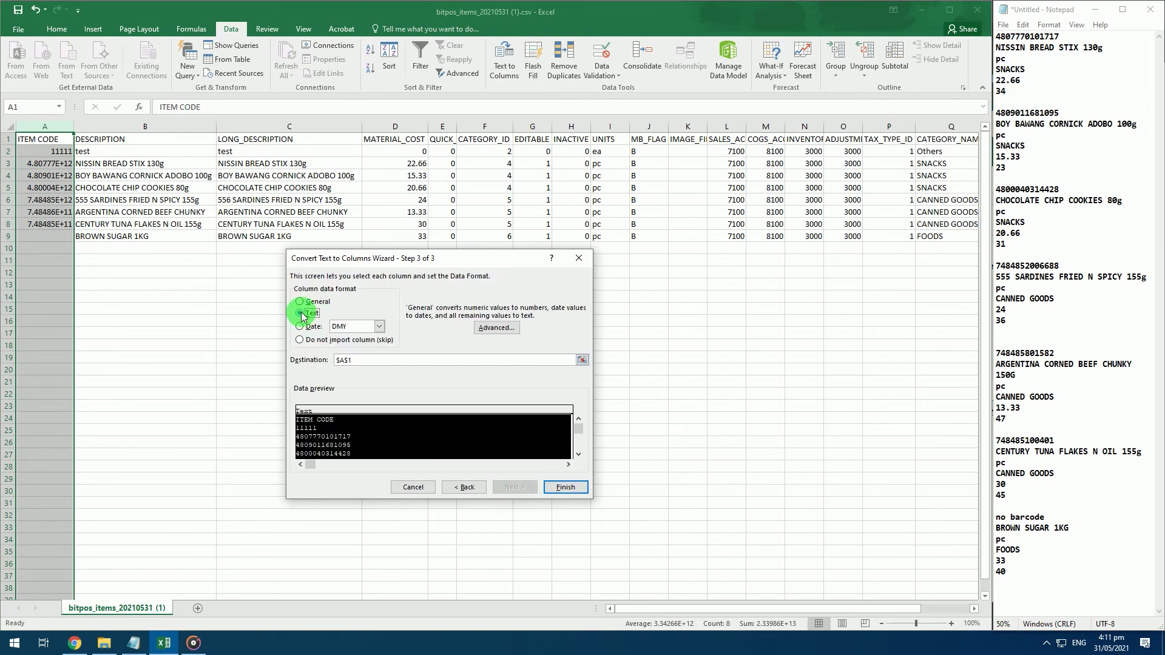
click(566, 488)
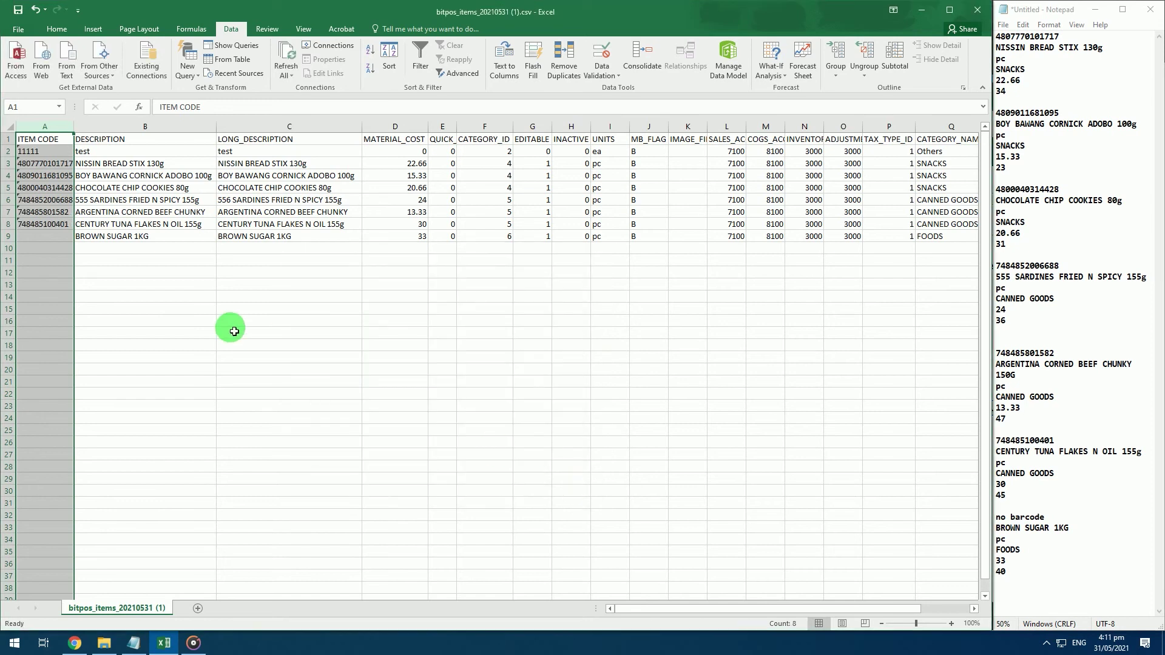
double_click(75, 127)
drag(79, 131, 91, 128)
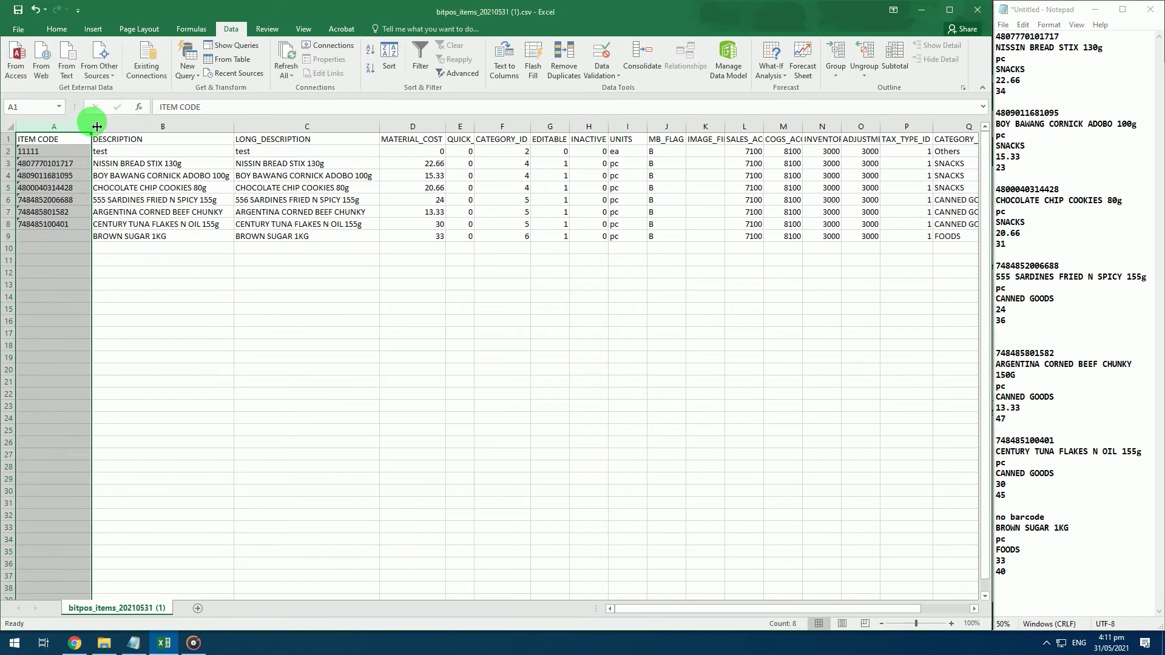
click(144, 260)
Step: Save as Text (Tab delimited) bitpos_items_20210531 (1).txt on BitPOS (D:), then minimize Excel
click(18, 29)
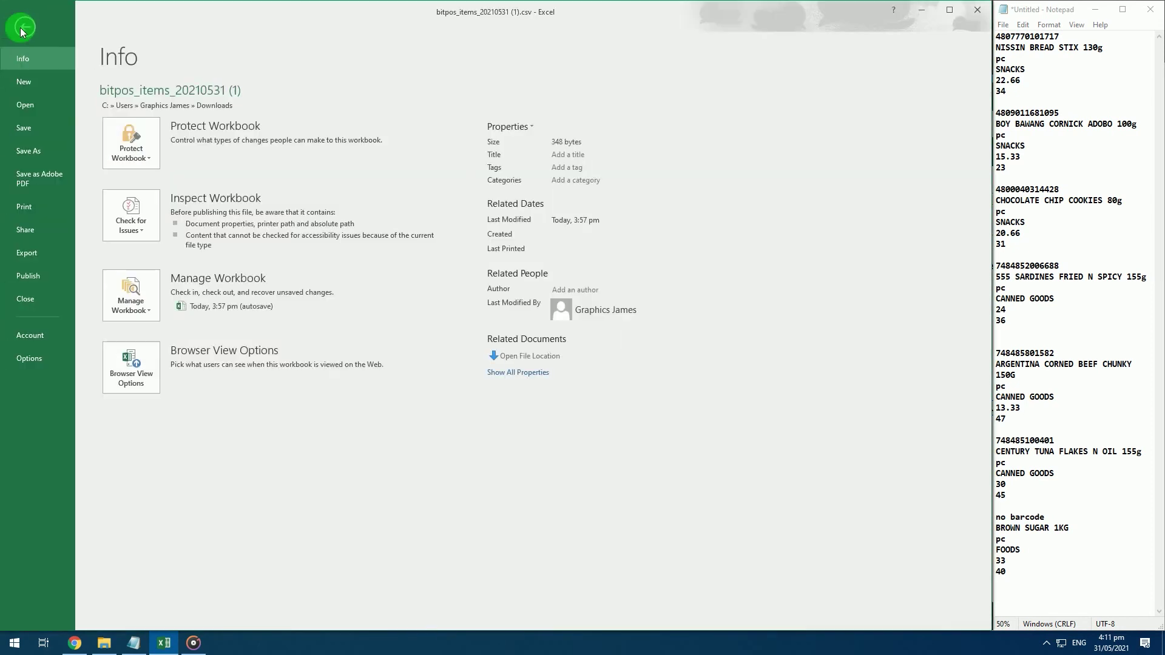
click(24, 150)
click(159, 137)
double_click(162, 136)
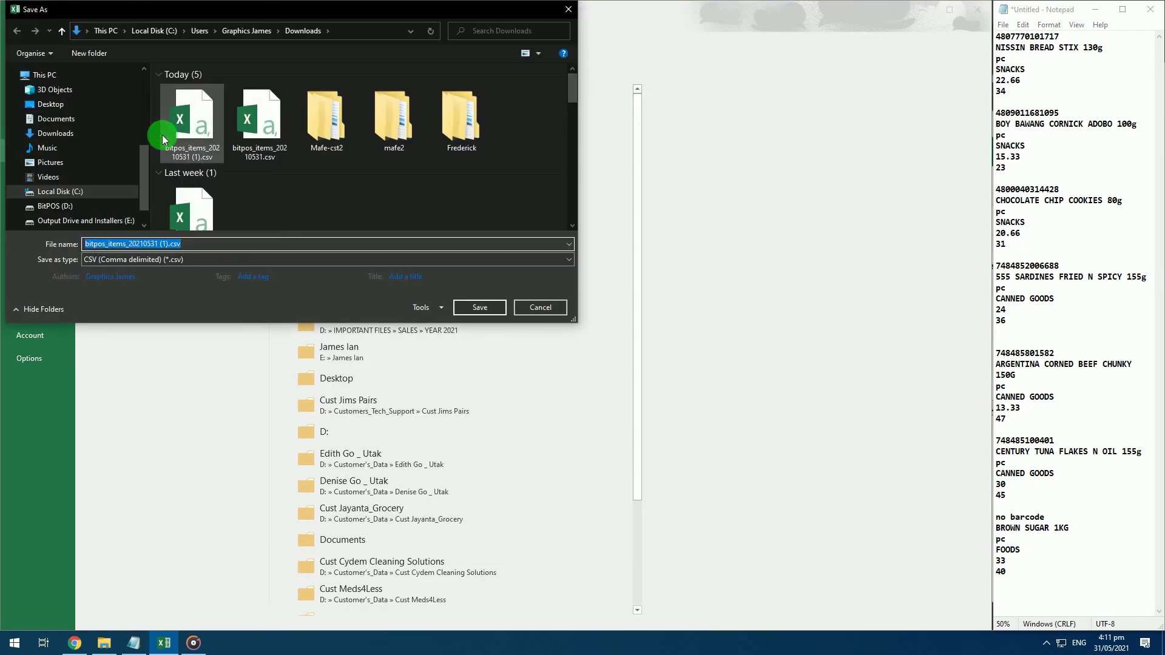
scroll(139, 183, down, 1)
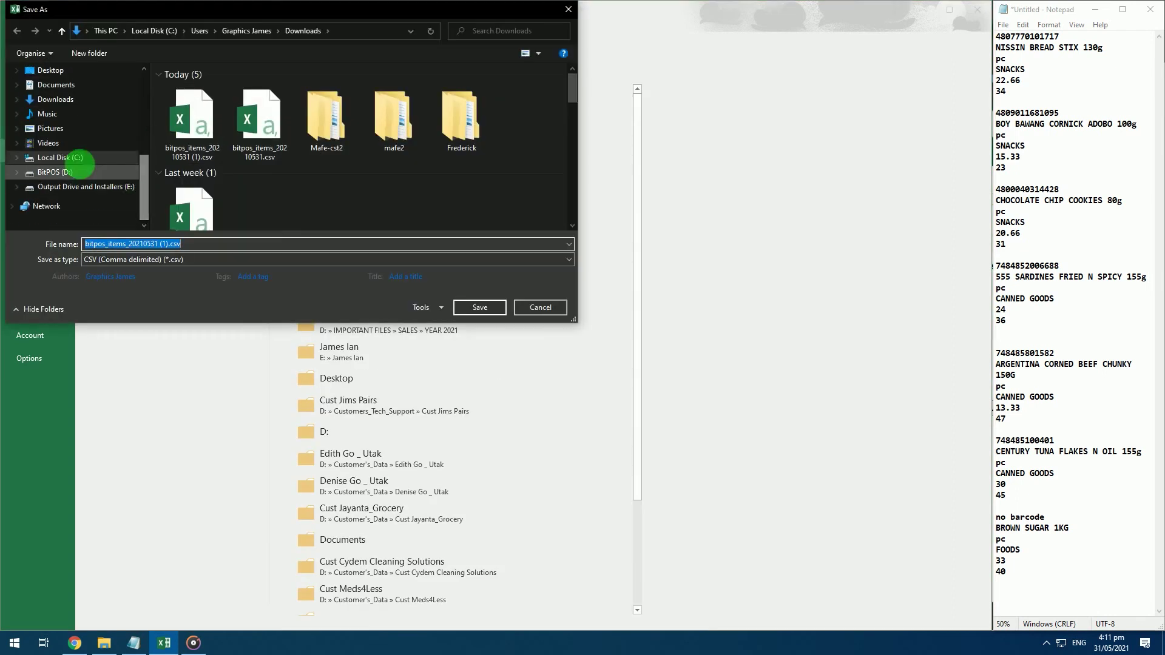
click(79, 171)
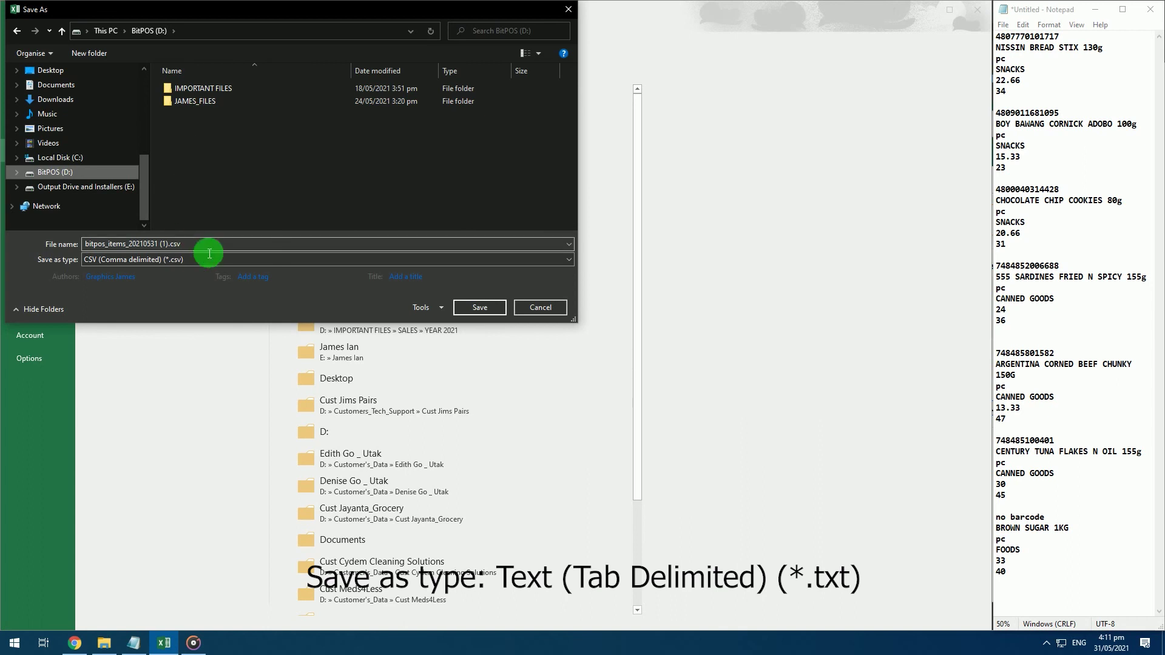
click(202, 260)
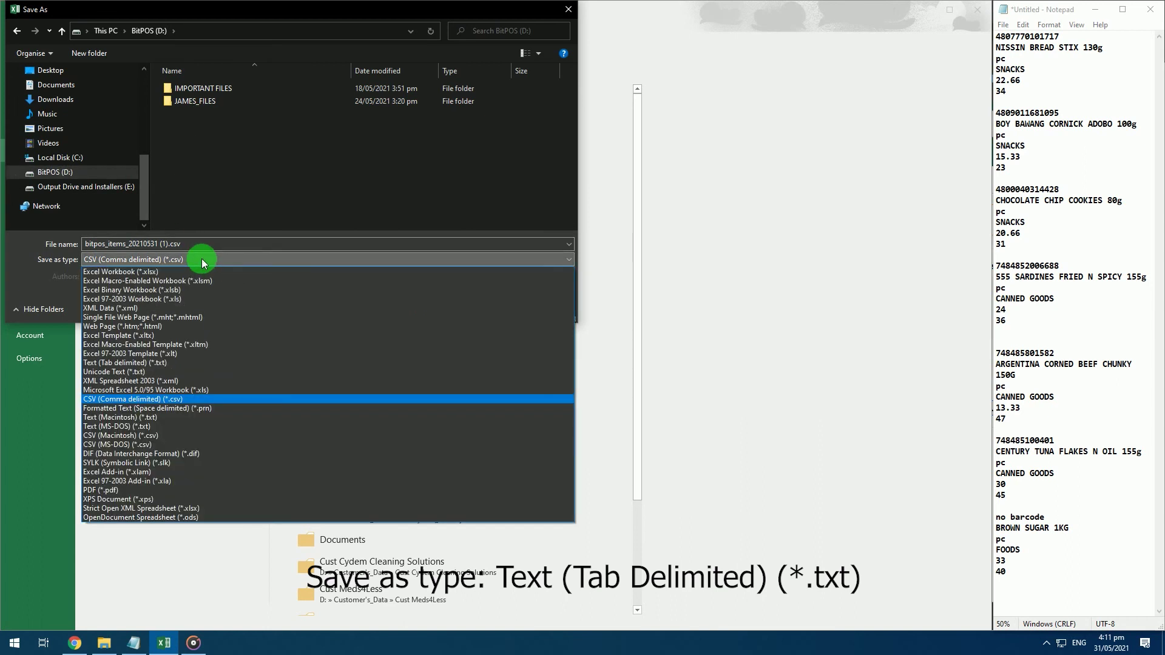
click(169, 363)
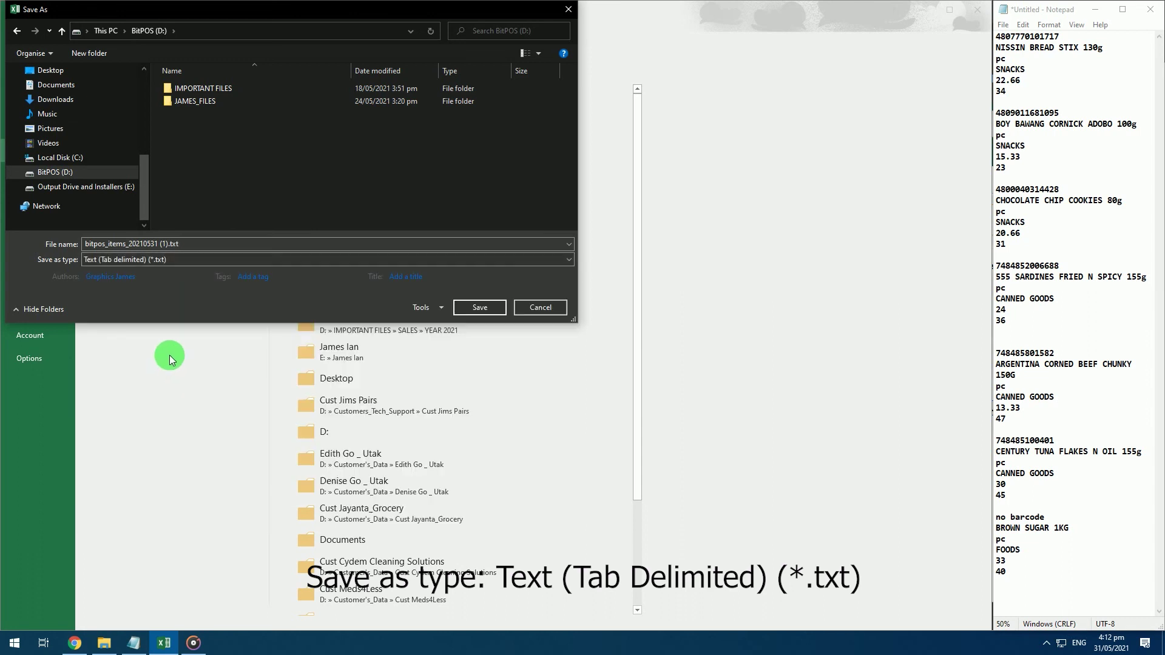
click(479, 308)
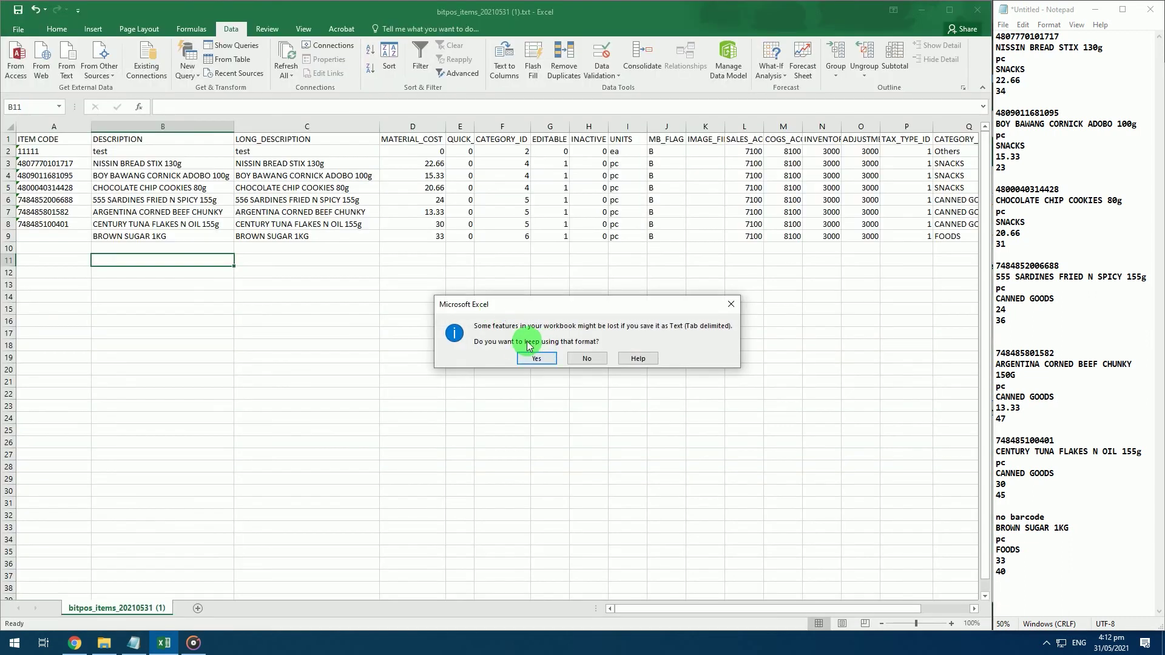
click(537, 360)
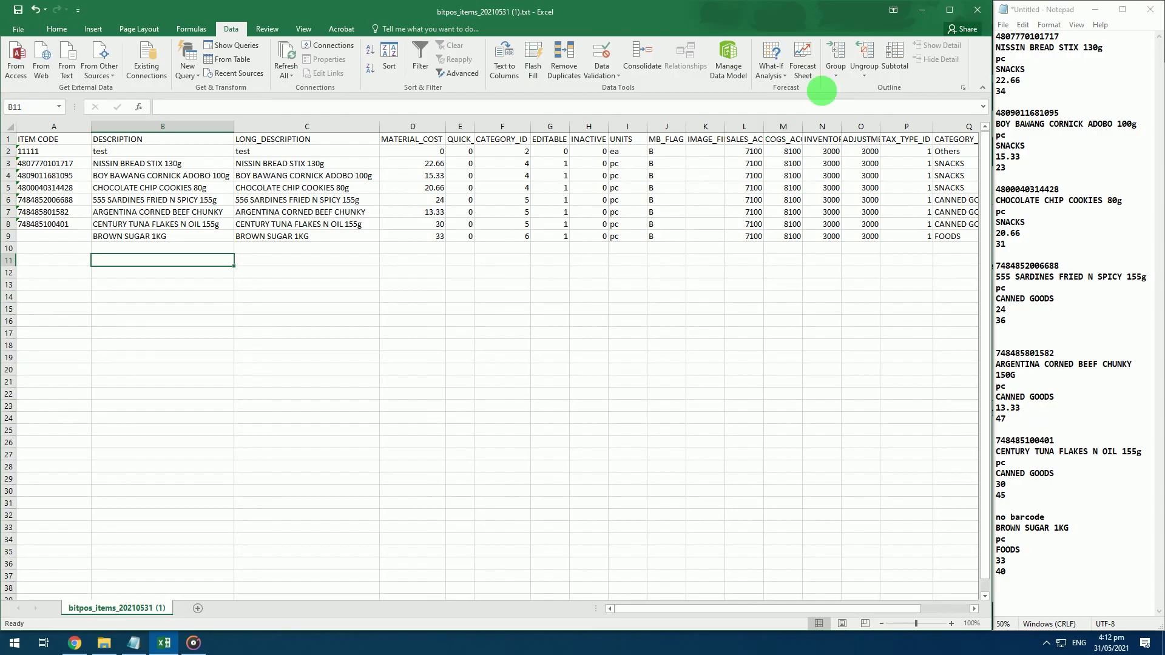
click(922, 10)
click(1102, 10)
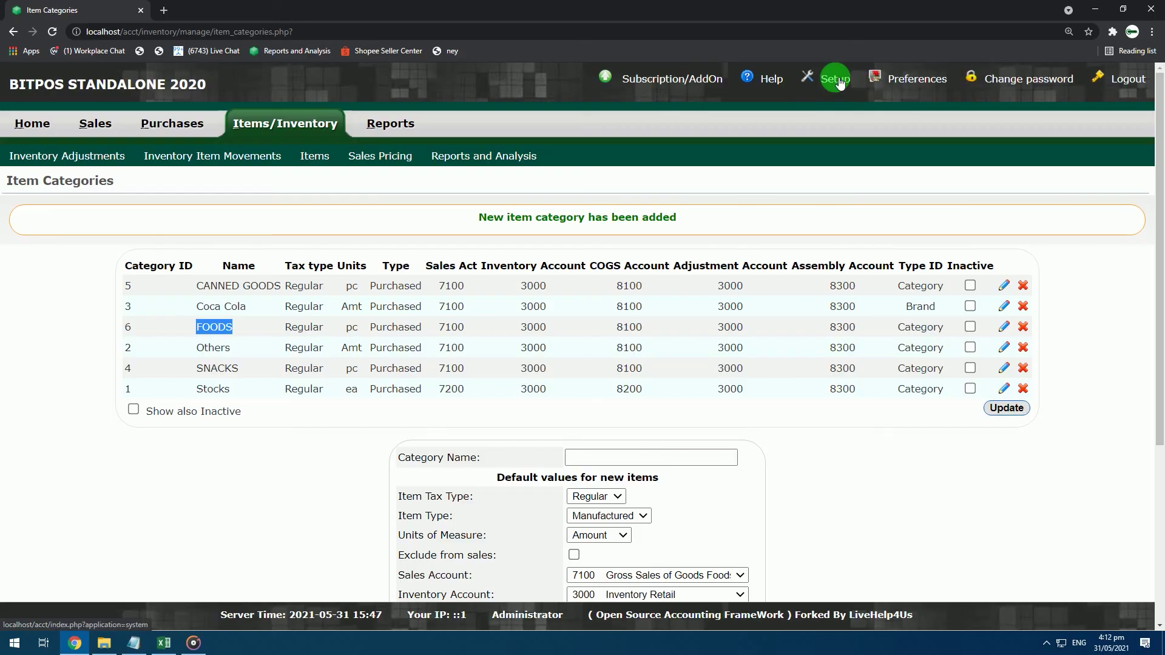
Step: Create and download the zip backup acct_0_20210531_1612.sql.zip, then return Home
click(840, 81)
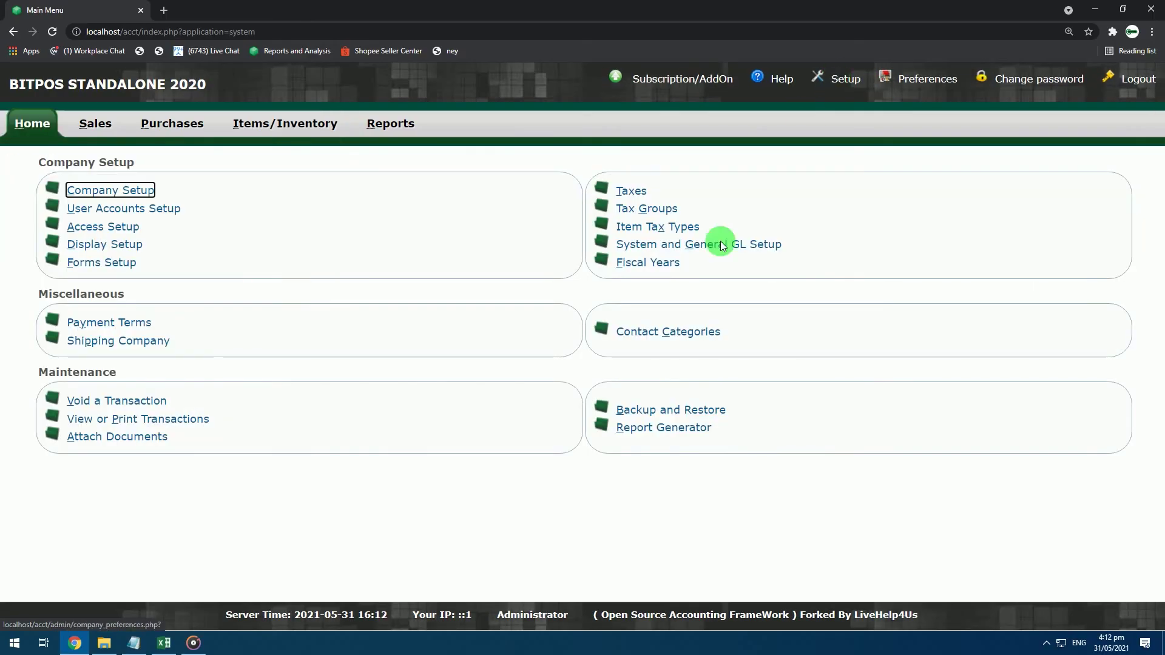
click(678, 408)
text(20210531_161)
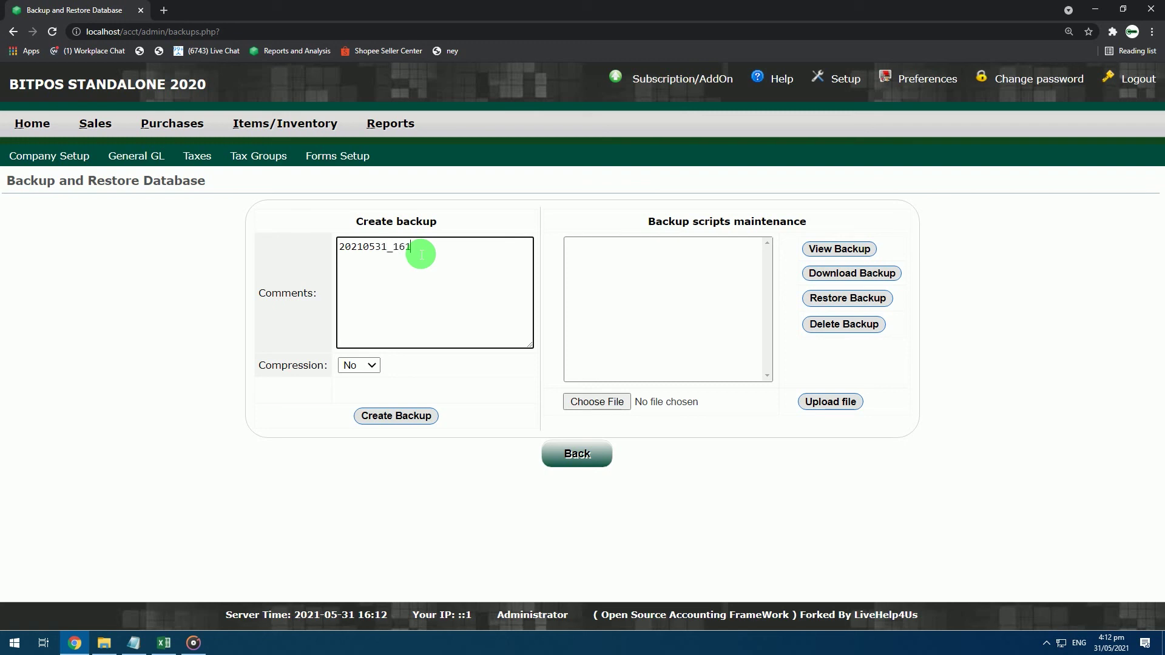
click(371, 366)
click(352, 392)
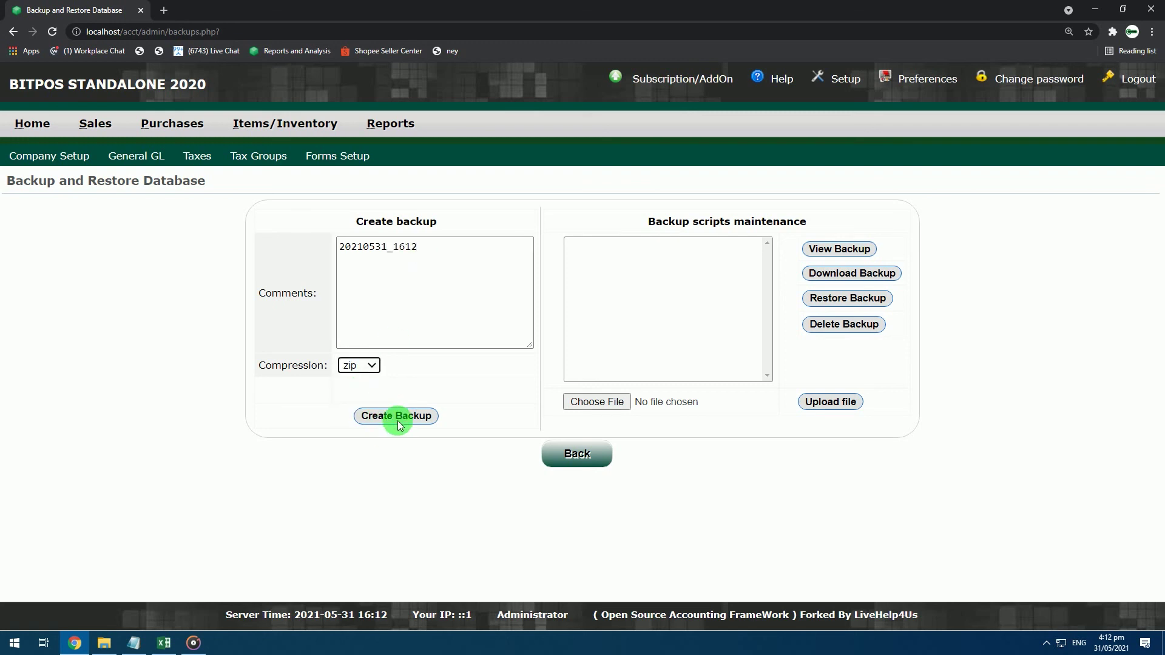
click(396, 416)
click(671, 304)
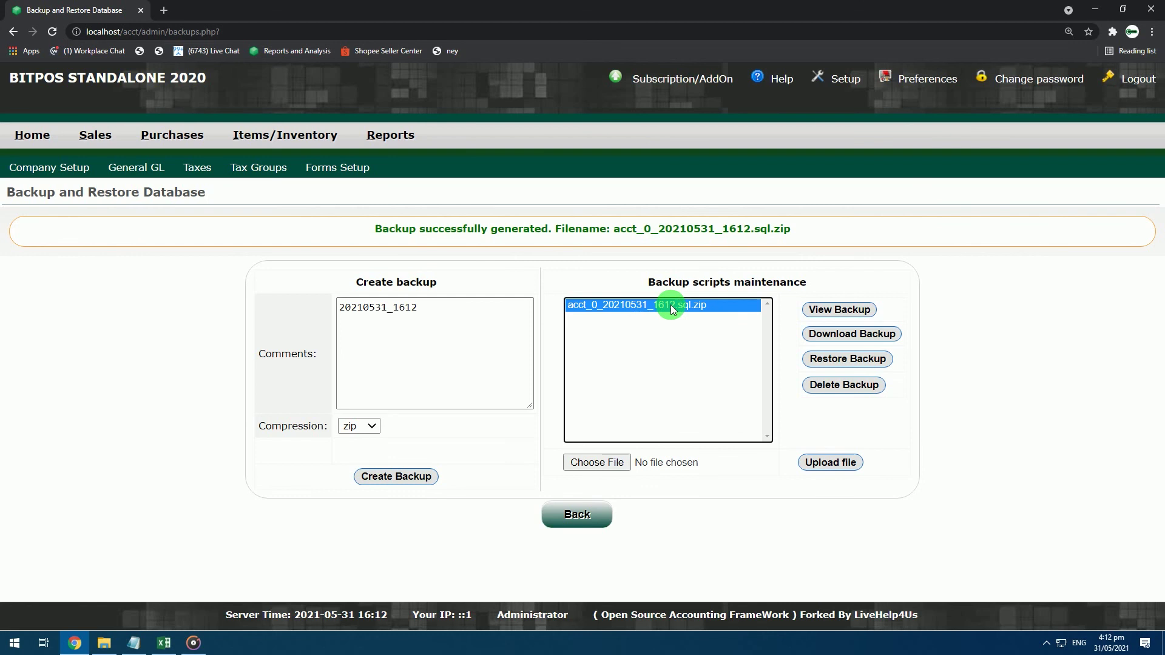
click(838, 335)
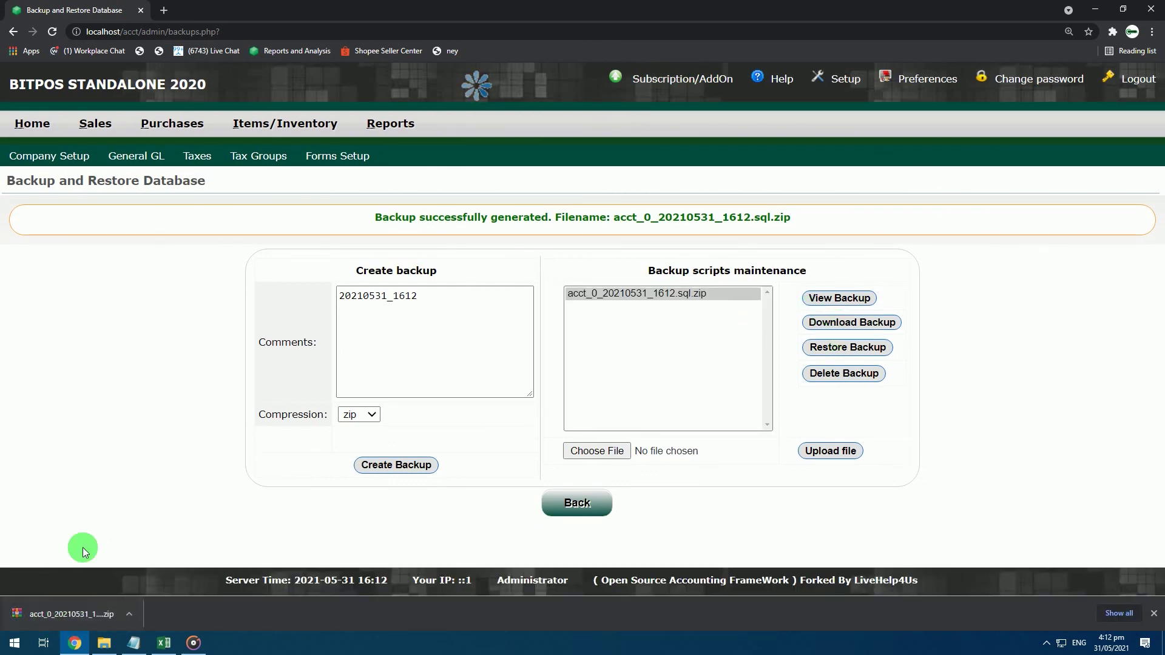
click(54, 128)
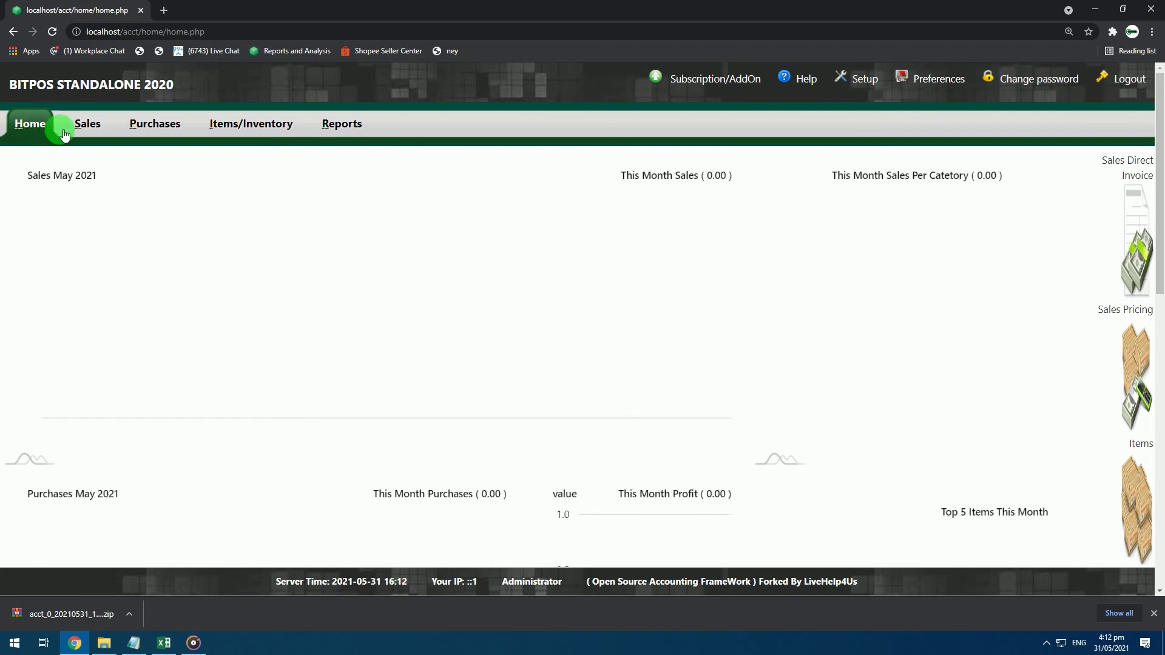
Step: Upload bitpos_items_20210531 (1).txt from BitPOS (D:) via the Items page bulk upload
click(250, 125)
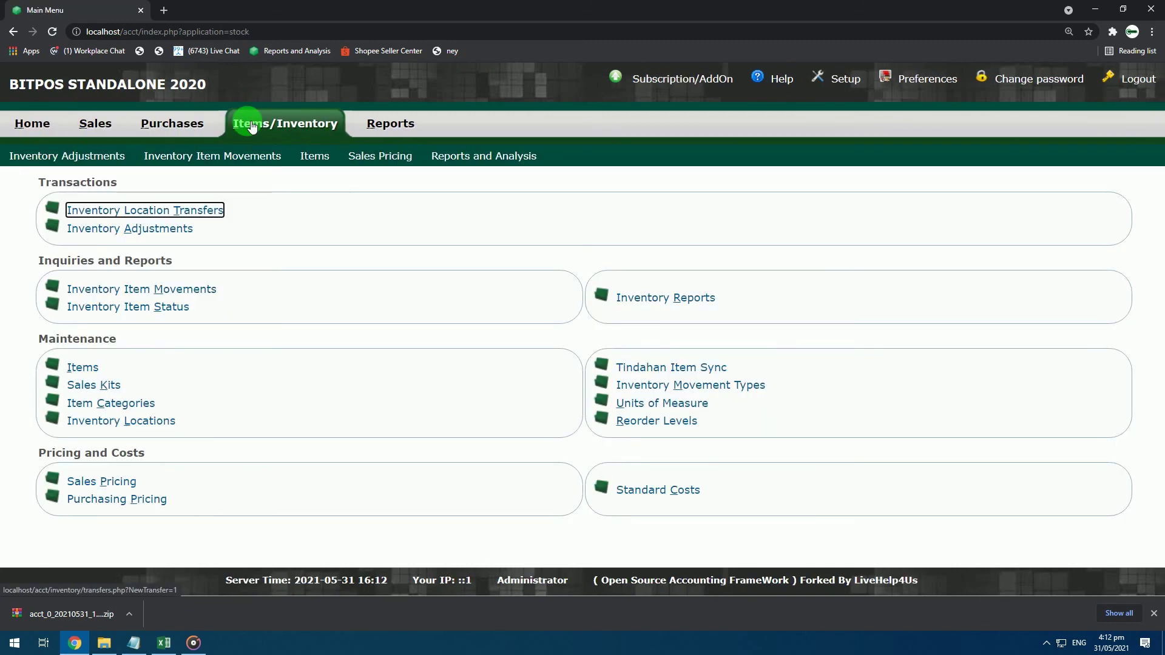
click(312, 156)
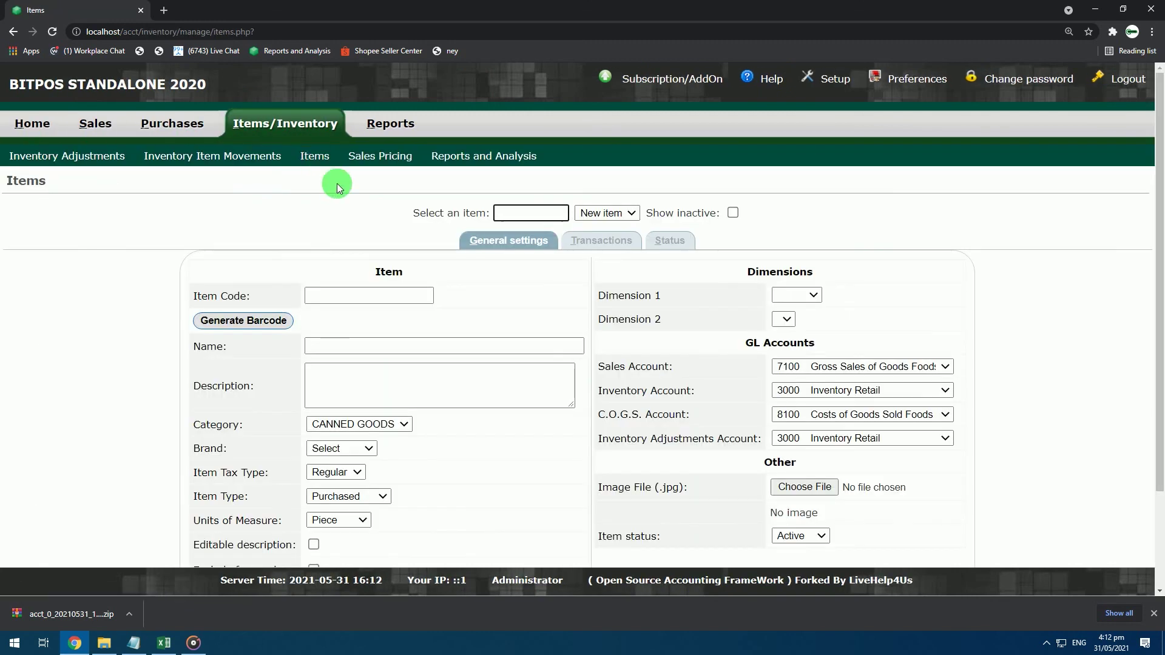
scroll(370, 219, down, 1)
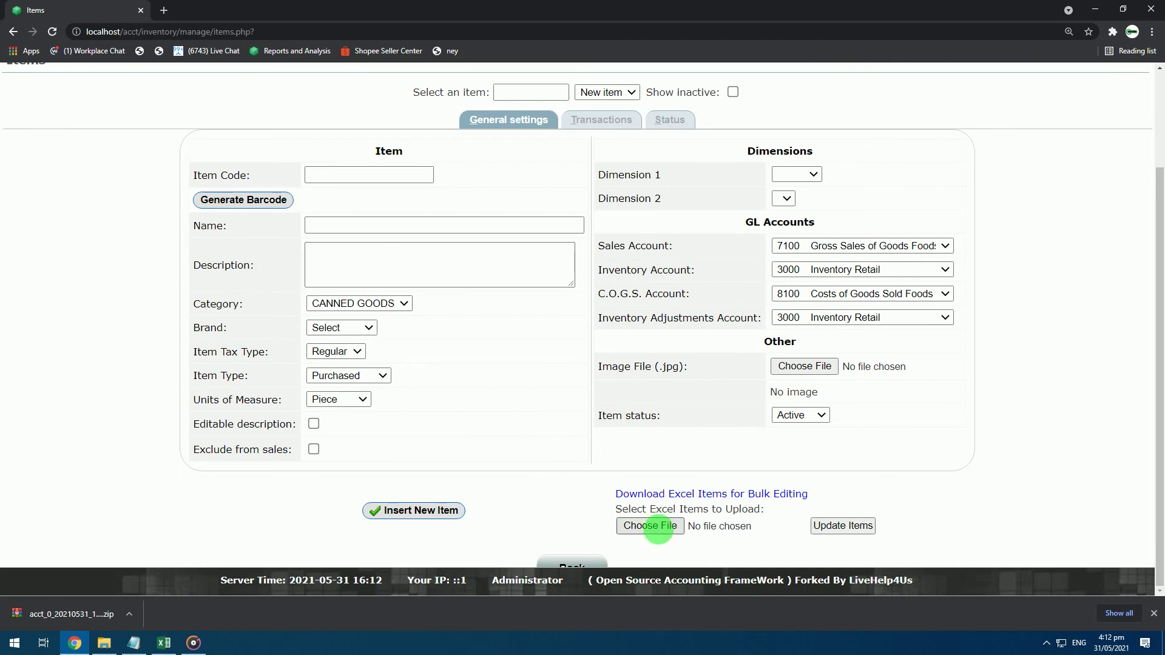
click(658, 526)
scroll(60, 345, down, 1)
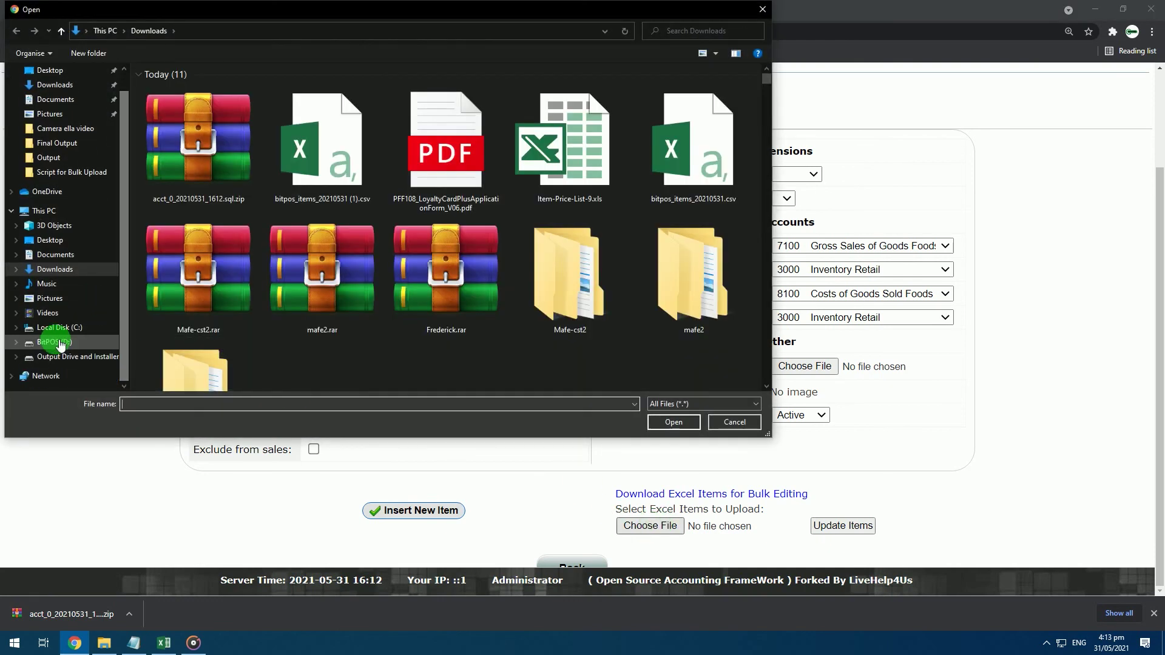
click(60, 344)
click(231, 116)
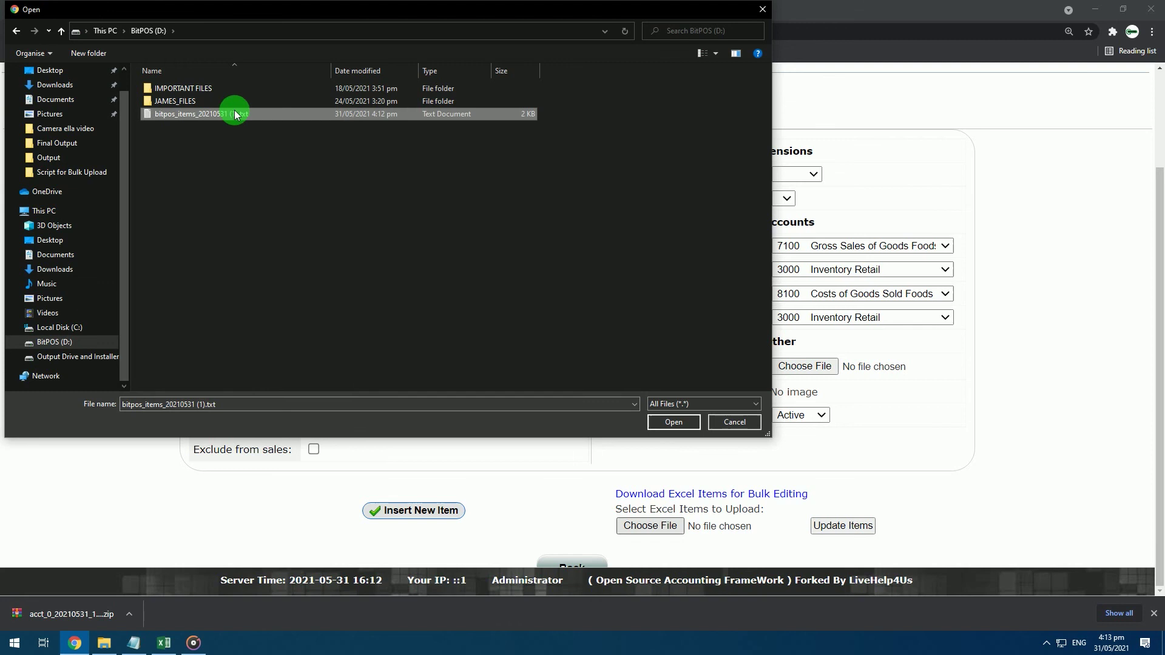
click(675, 422)
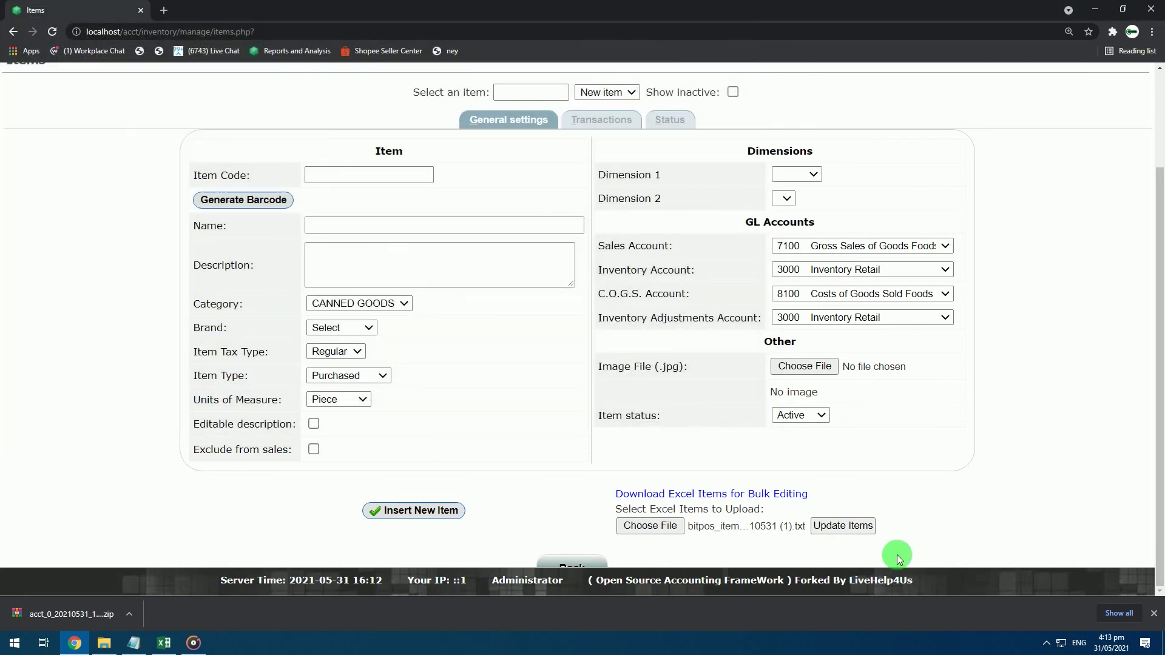
click(853, 525)
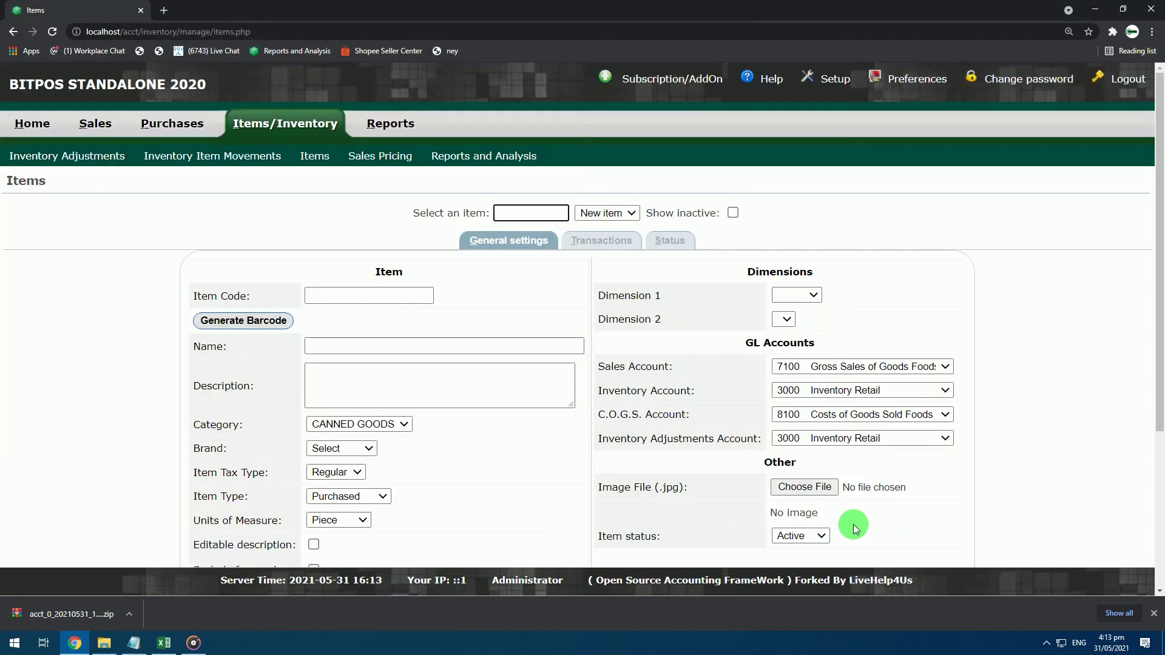
Step: Confirm the Items Updated DONE result and close the downloads shelf
scroll(848, 519, down, 4)
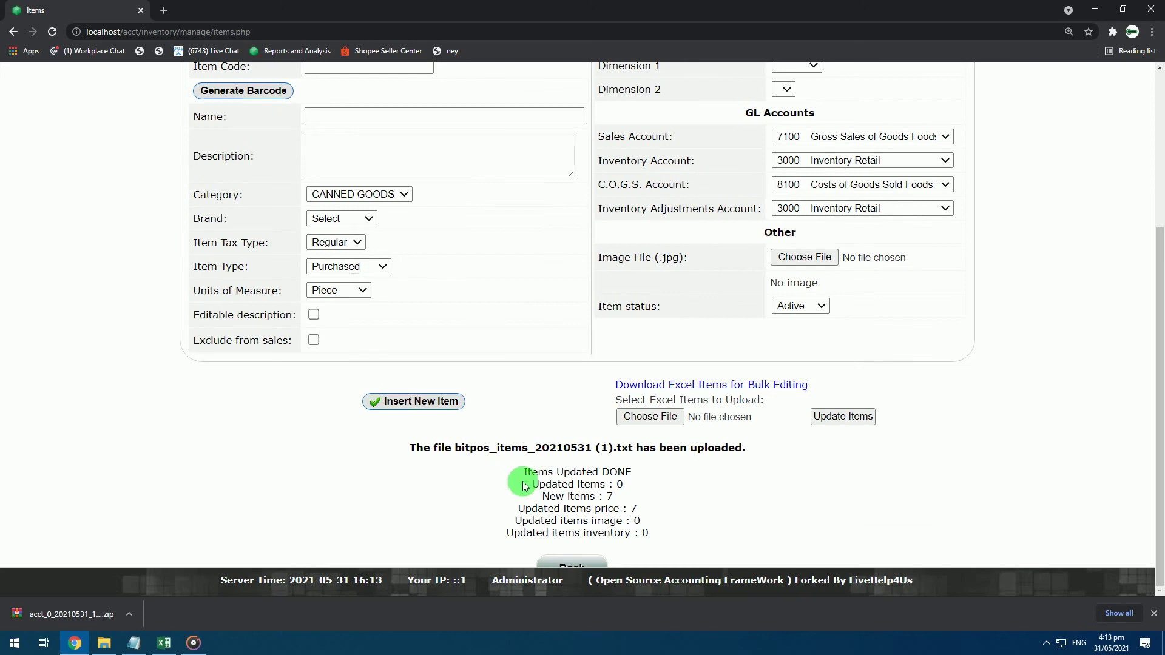
drag(525, 486, 631, 473)
click(663, 510)
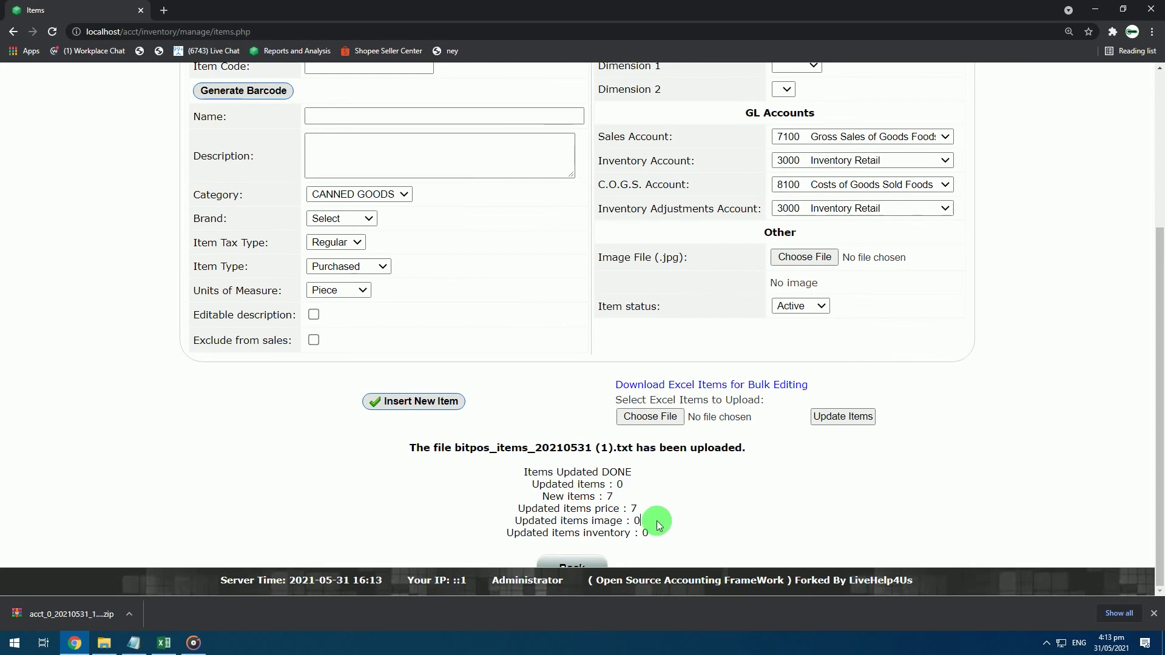
click(1154, 614)
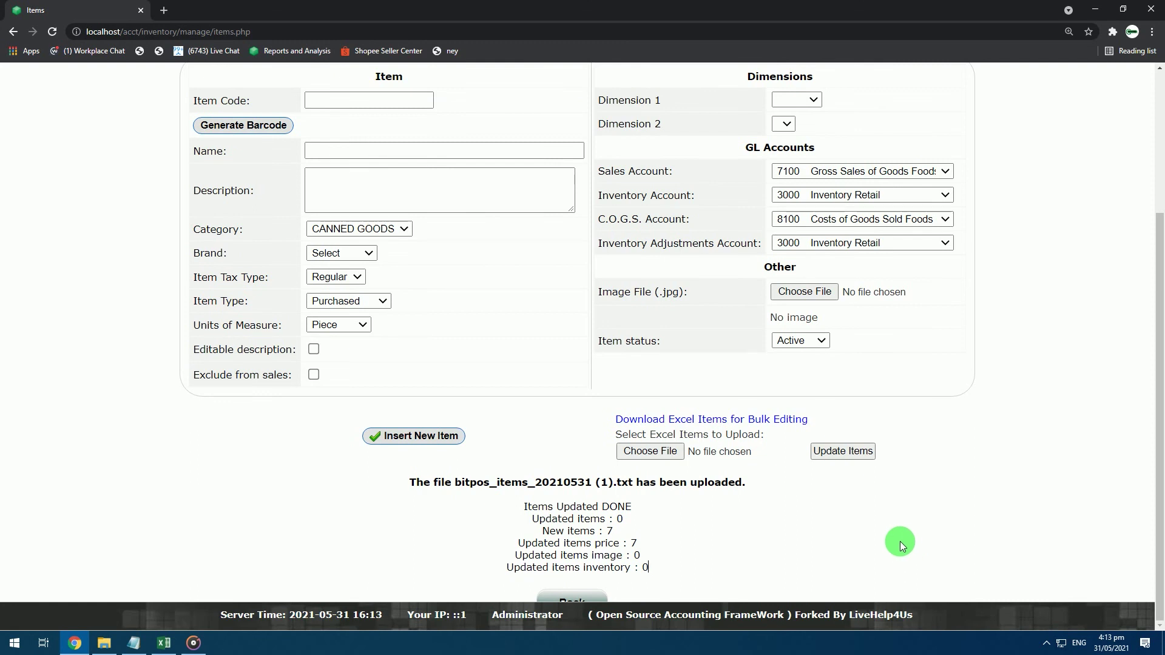